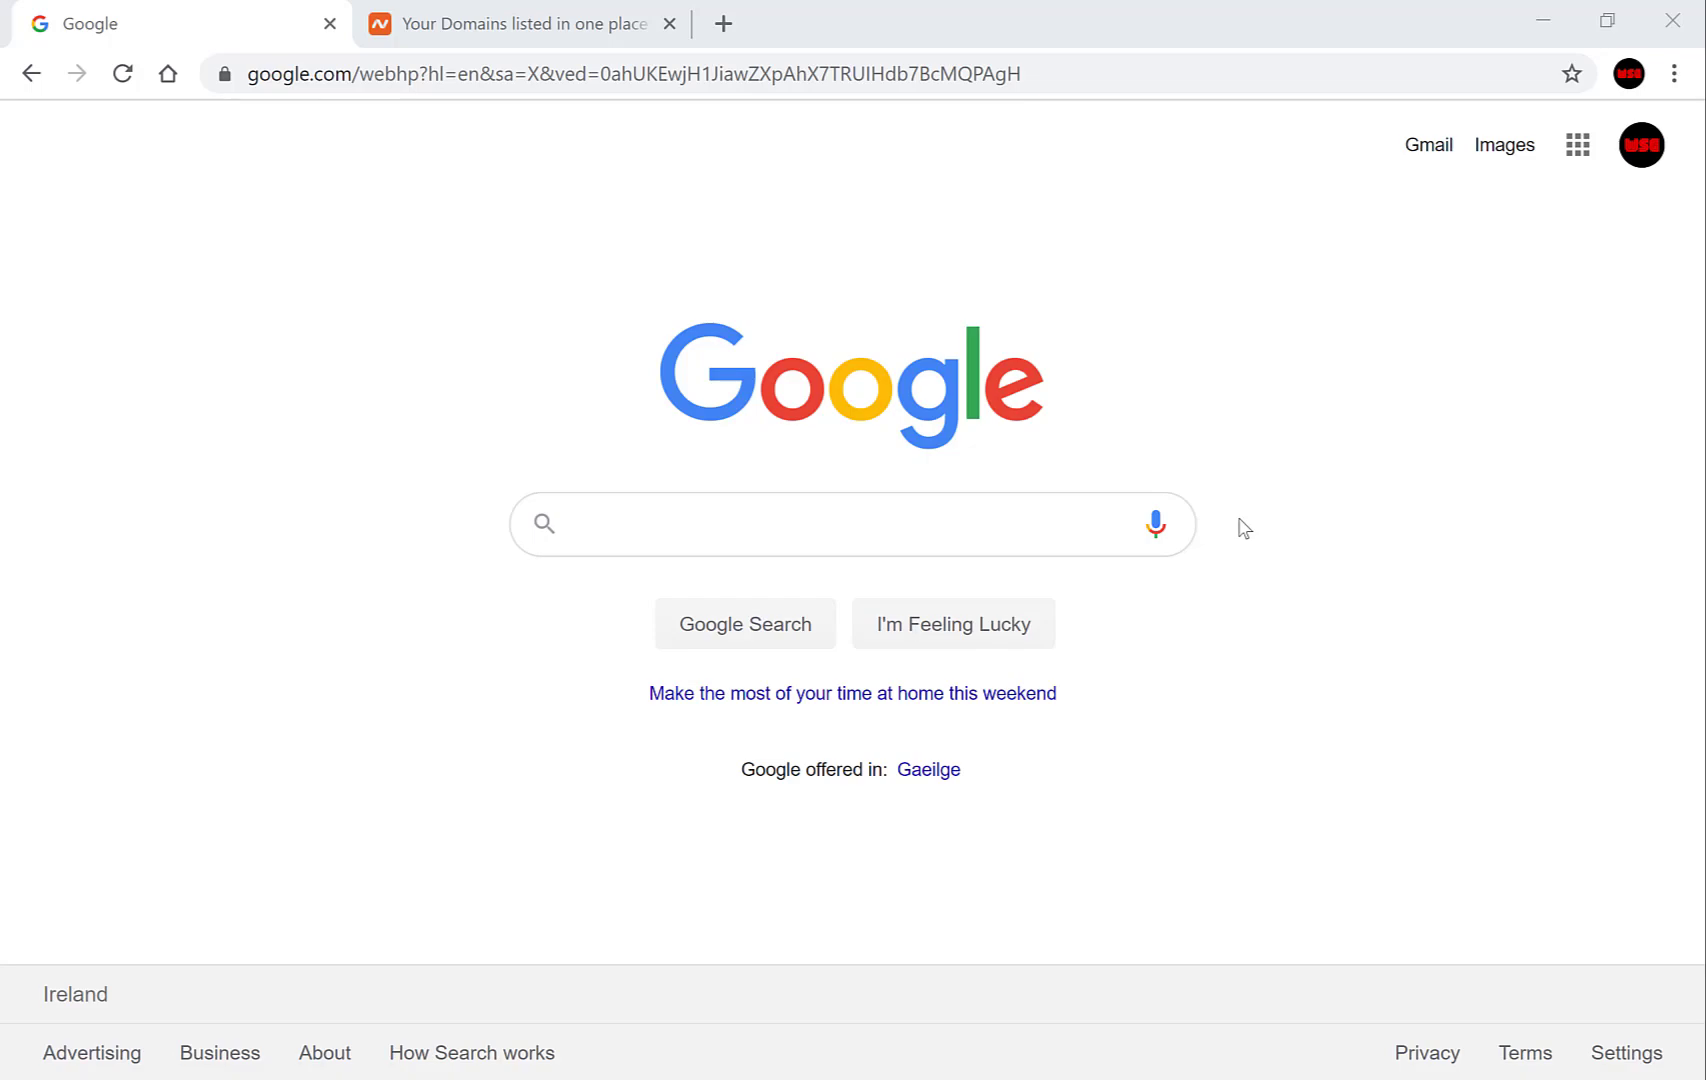
# Step: Search Google for site:websplaining.com to check whether any of its pages are indexed
pyautogui.click(659, 526)
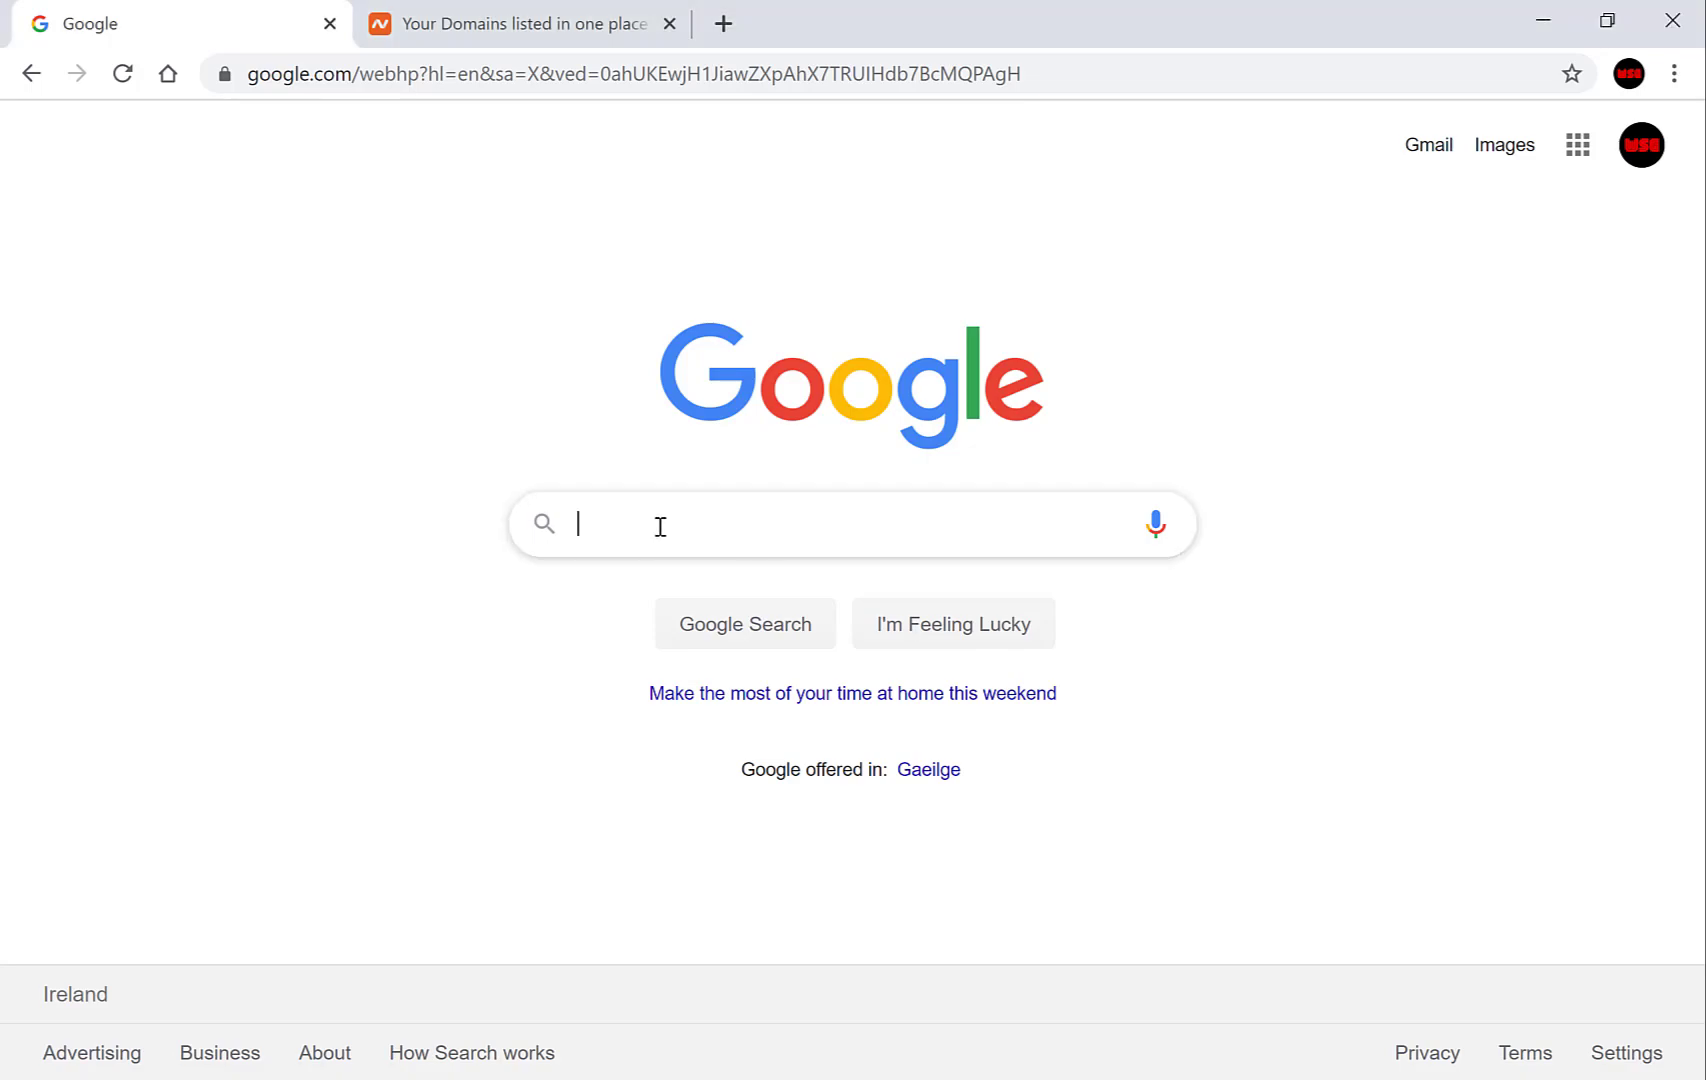
pyautogui.write('site')
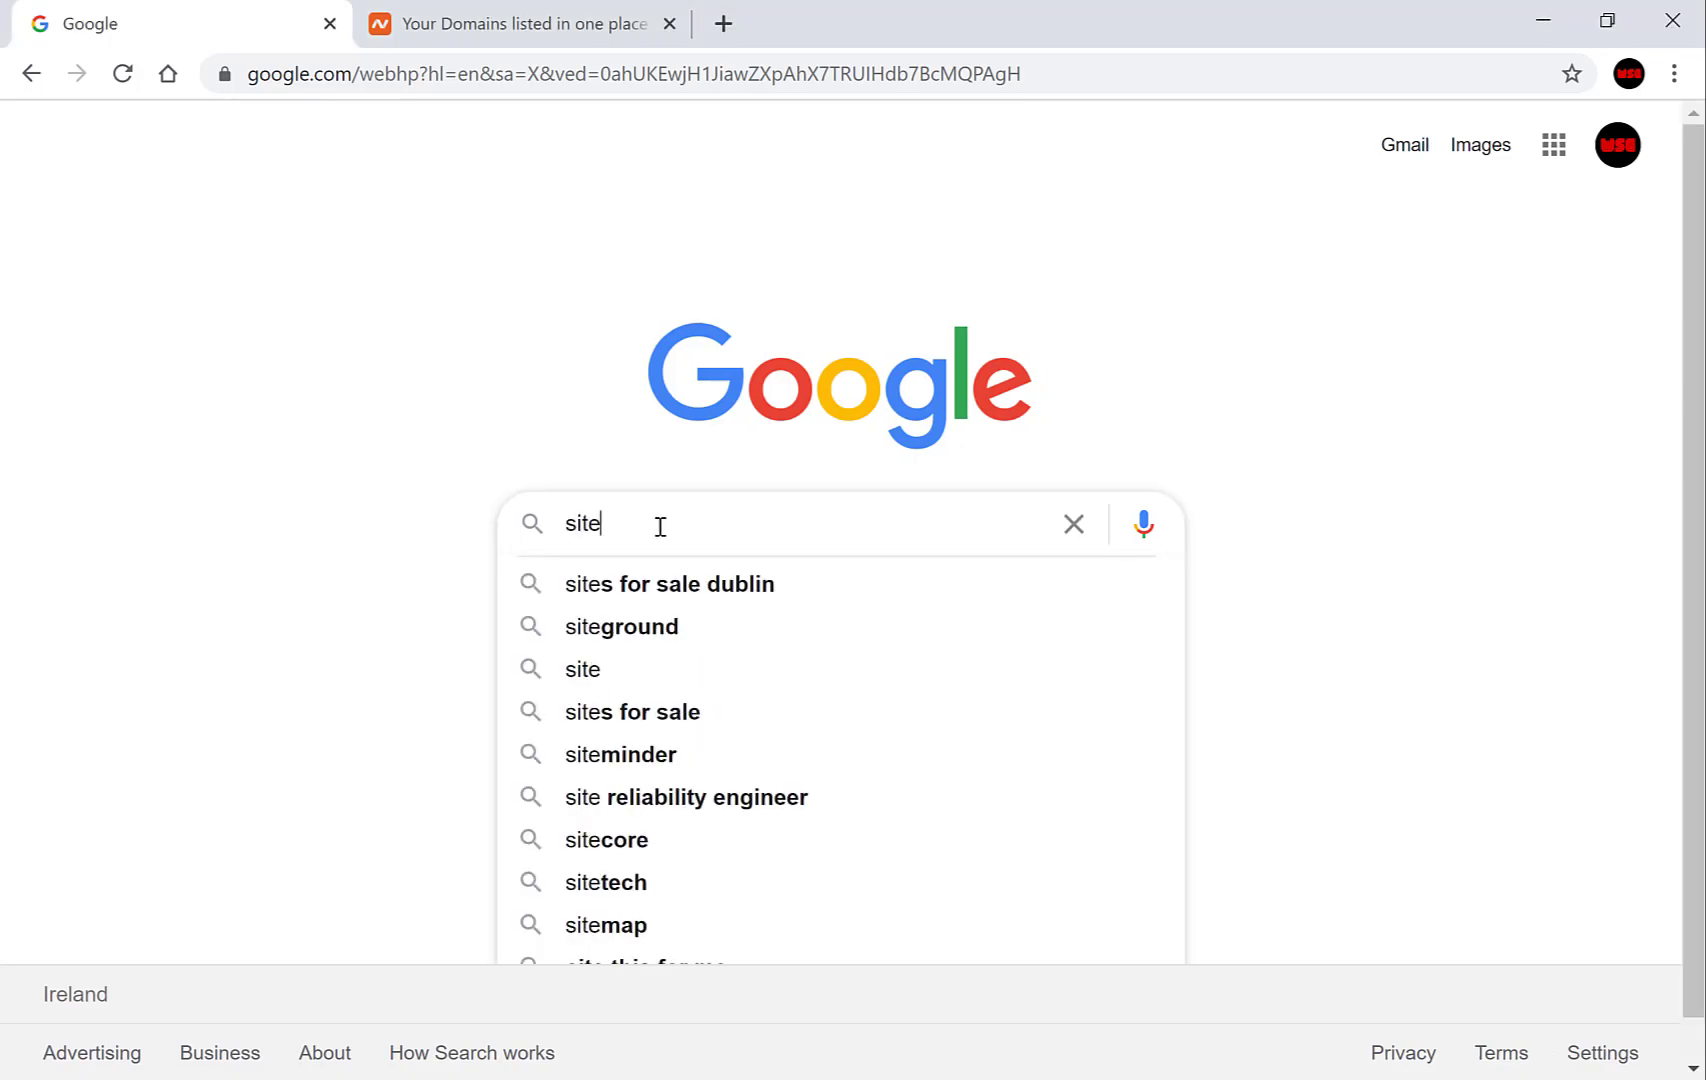
pyautogui.write(':we')
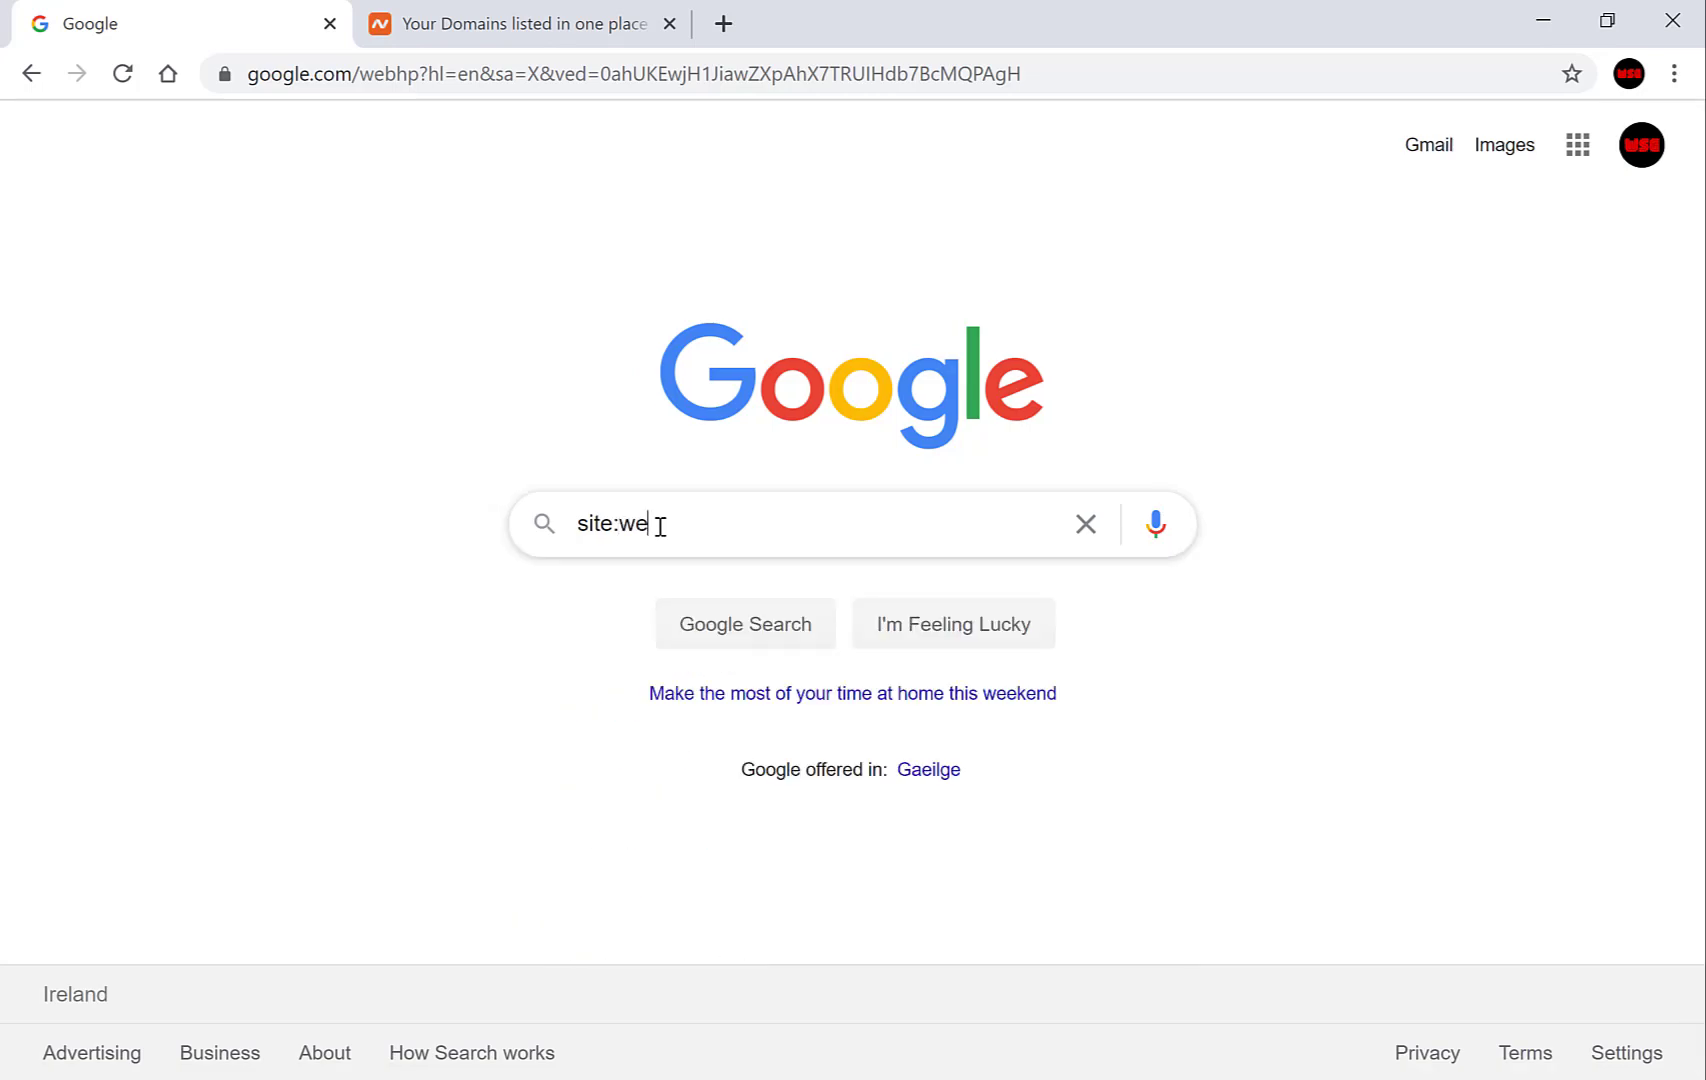
pyautogui.write('bsplaining.com')
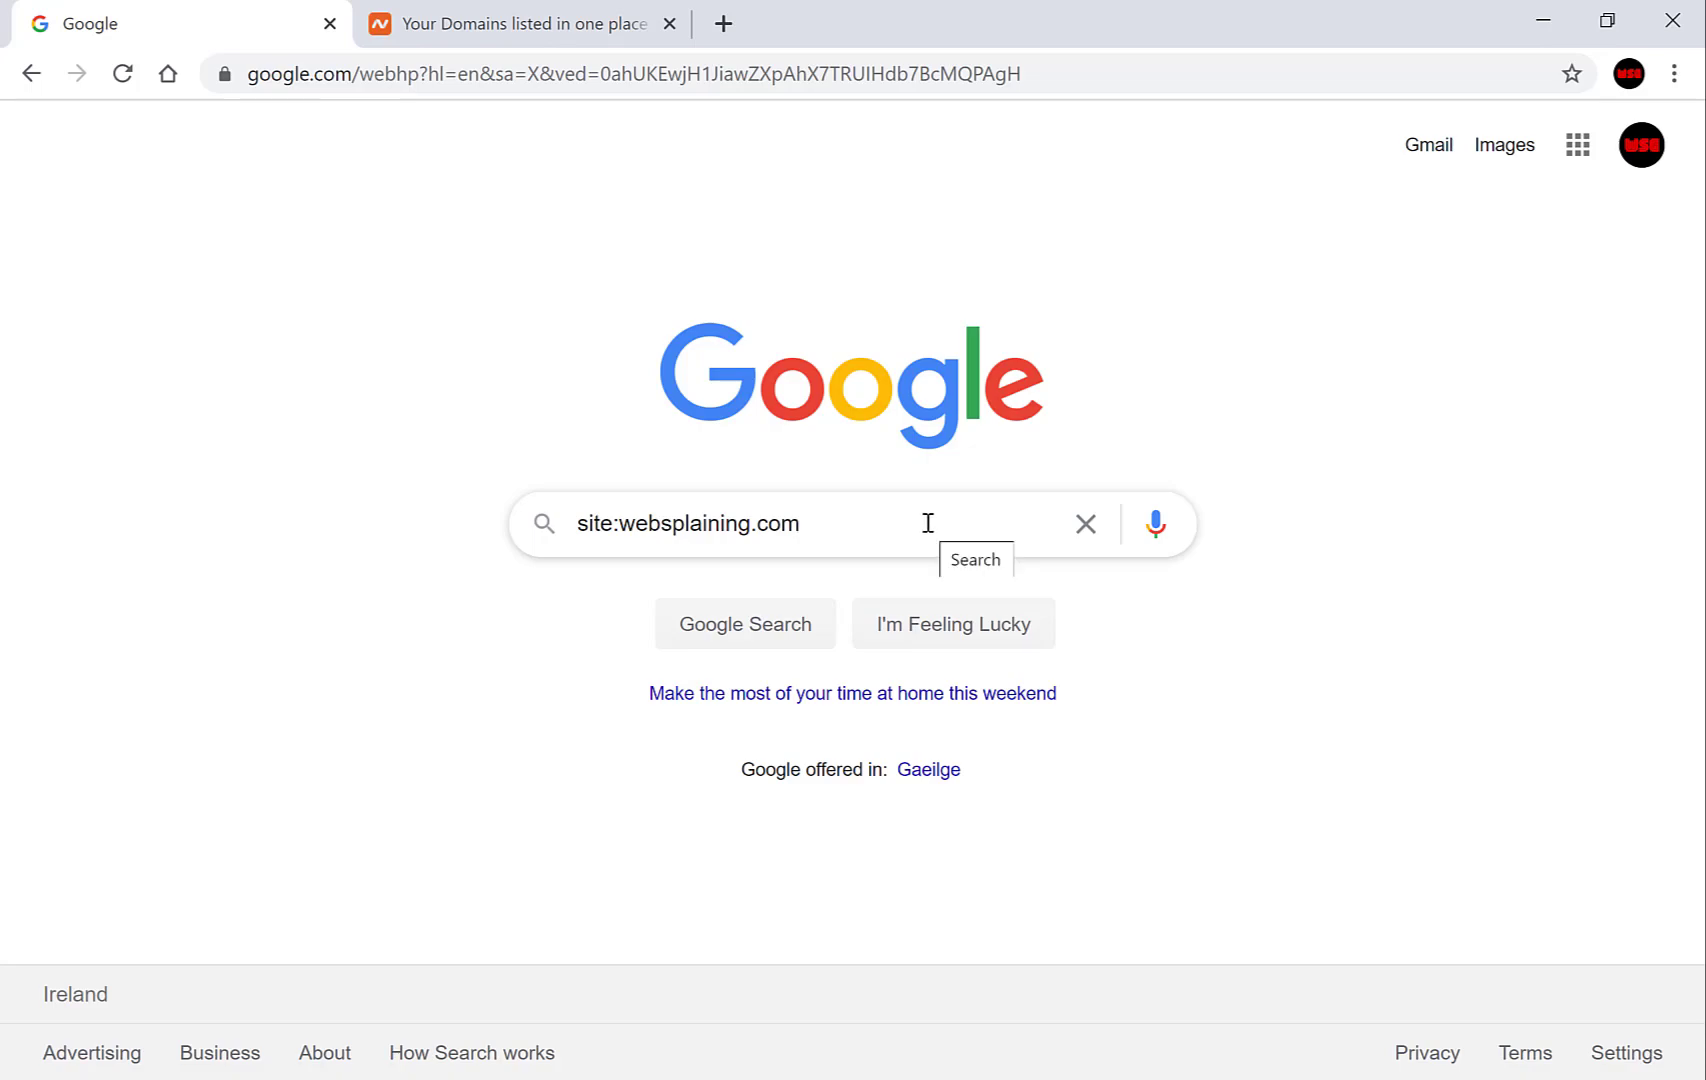
pyautogui.click(738, 625)
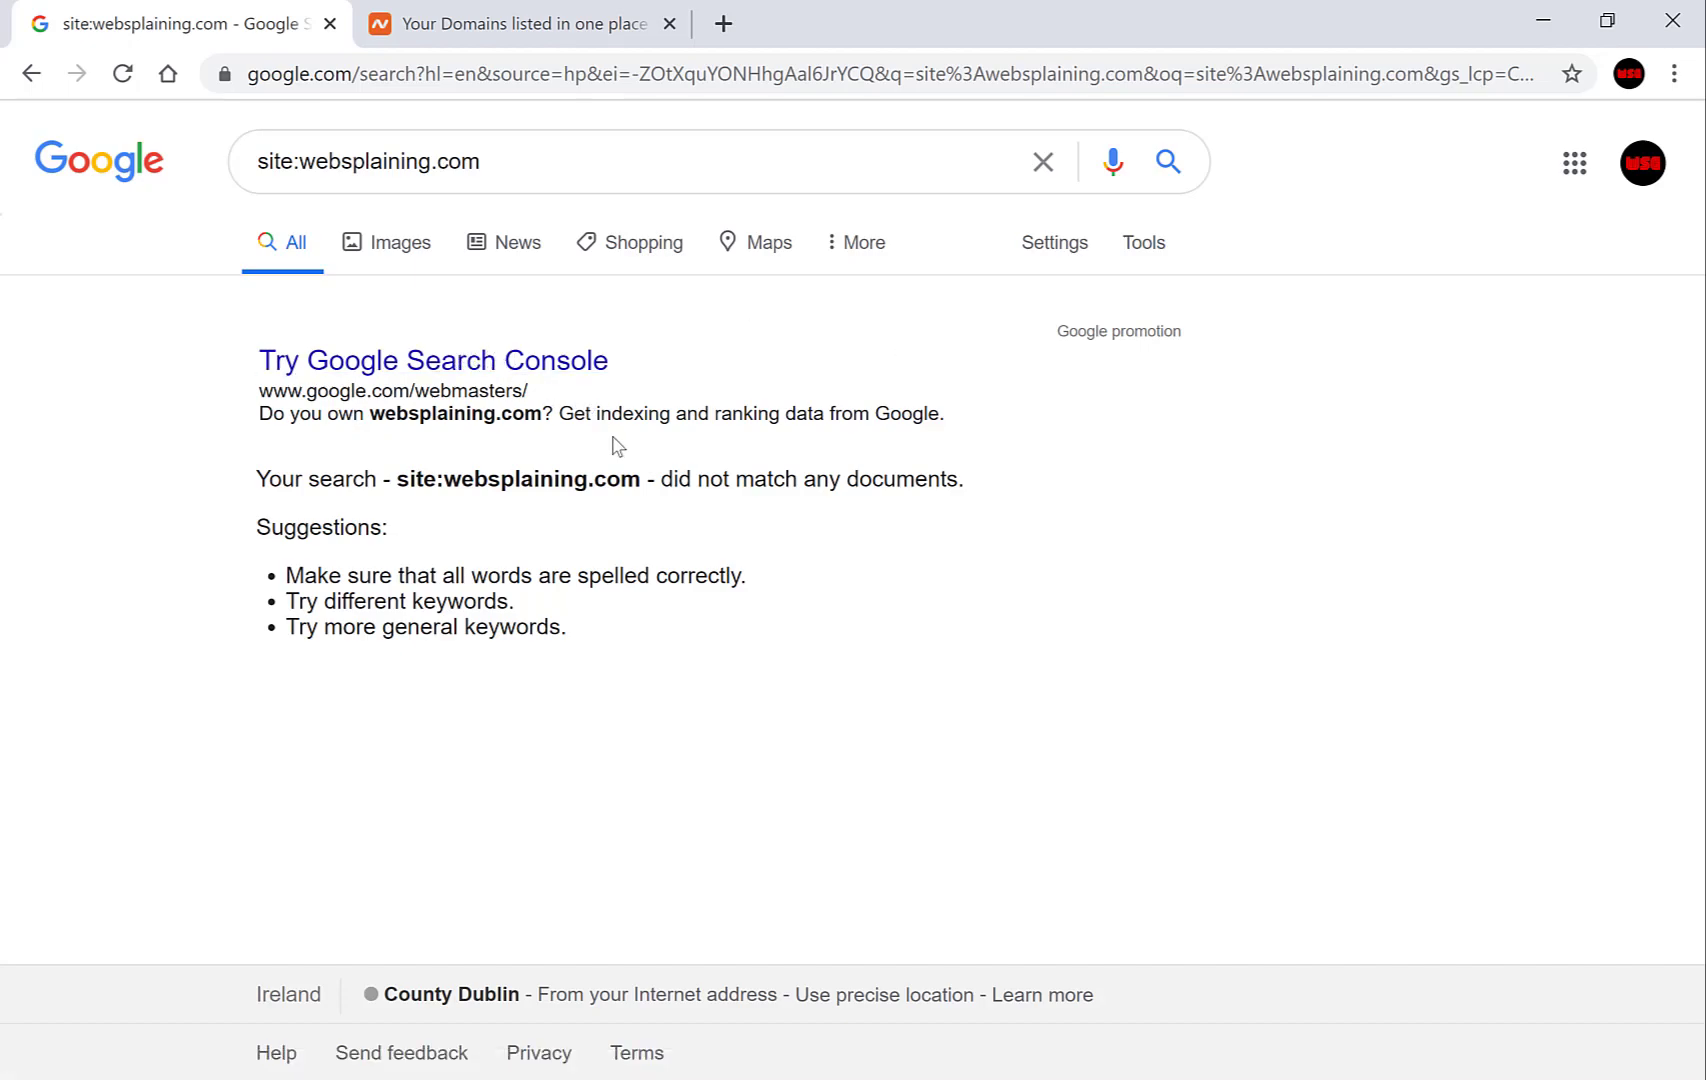
# Step: Add websplaining.com as a new Domain property in Google Search Console
pyautogui.click(563, 380)
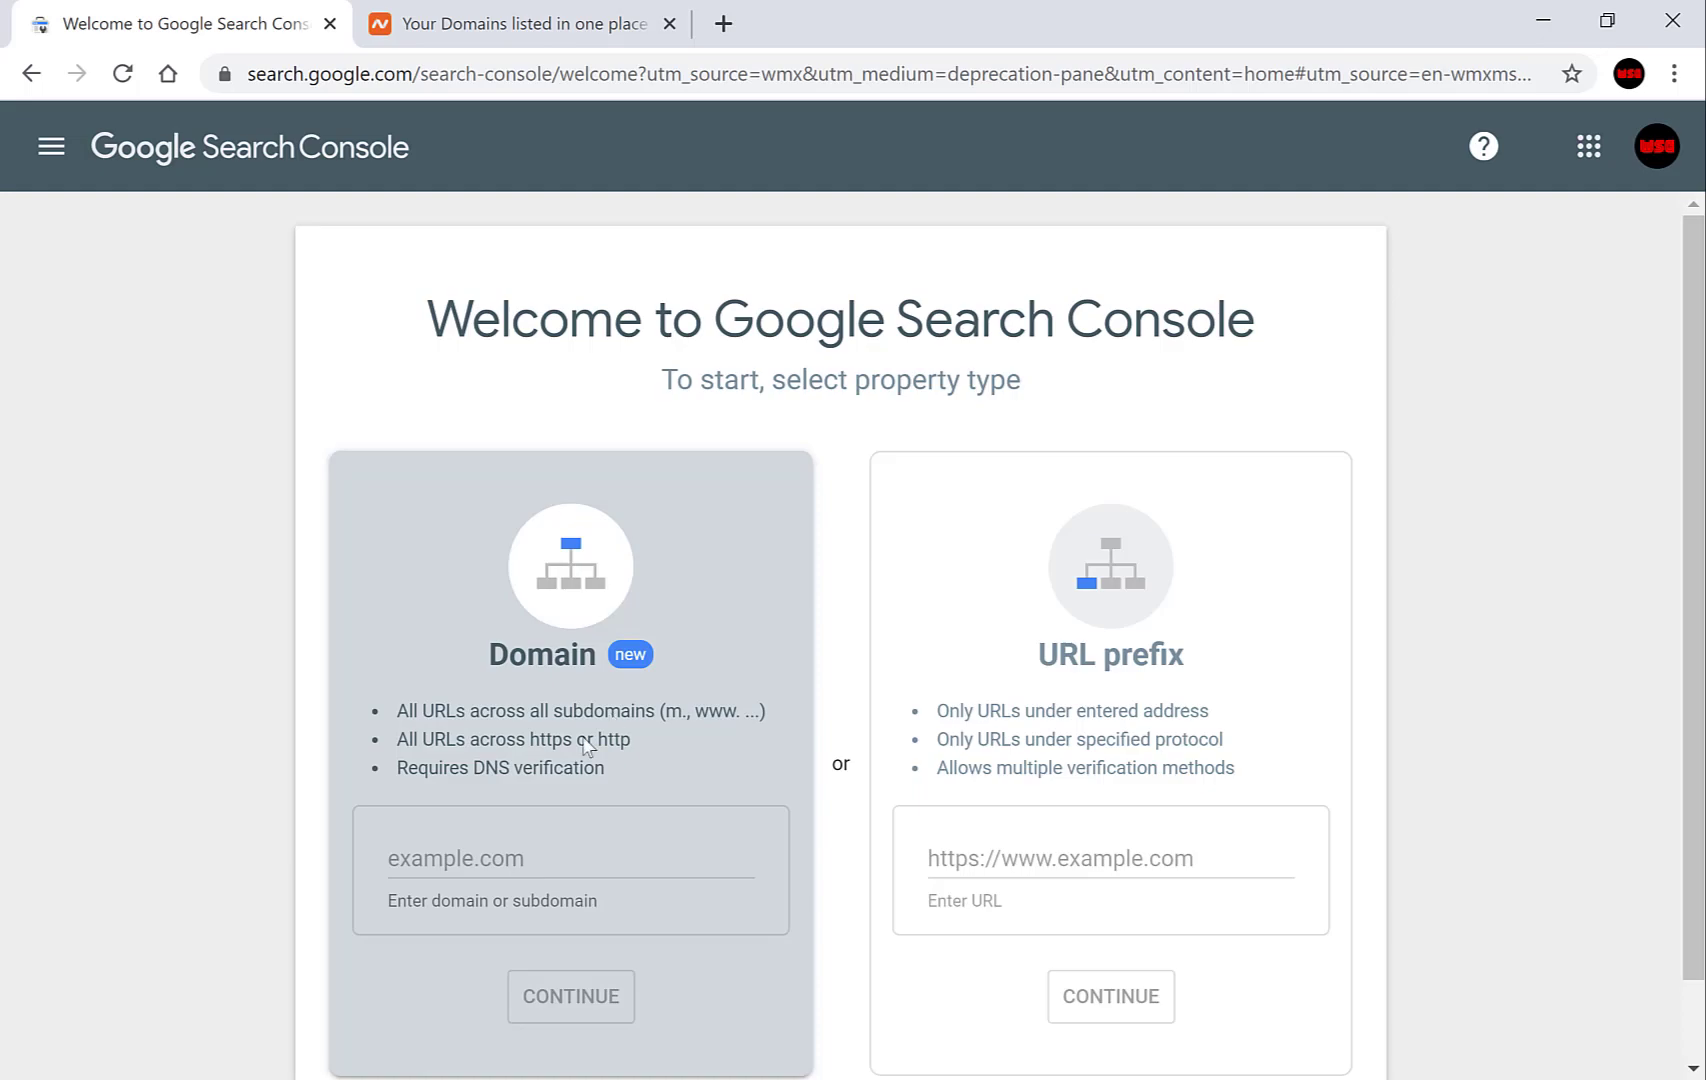
pyautogui.click(513, 845)
pyautogui.write('websplaini')
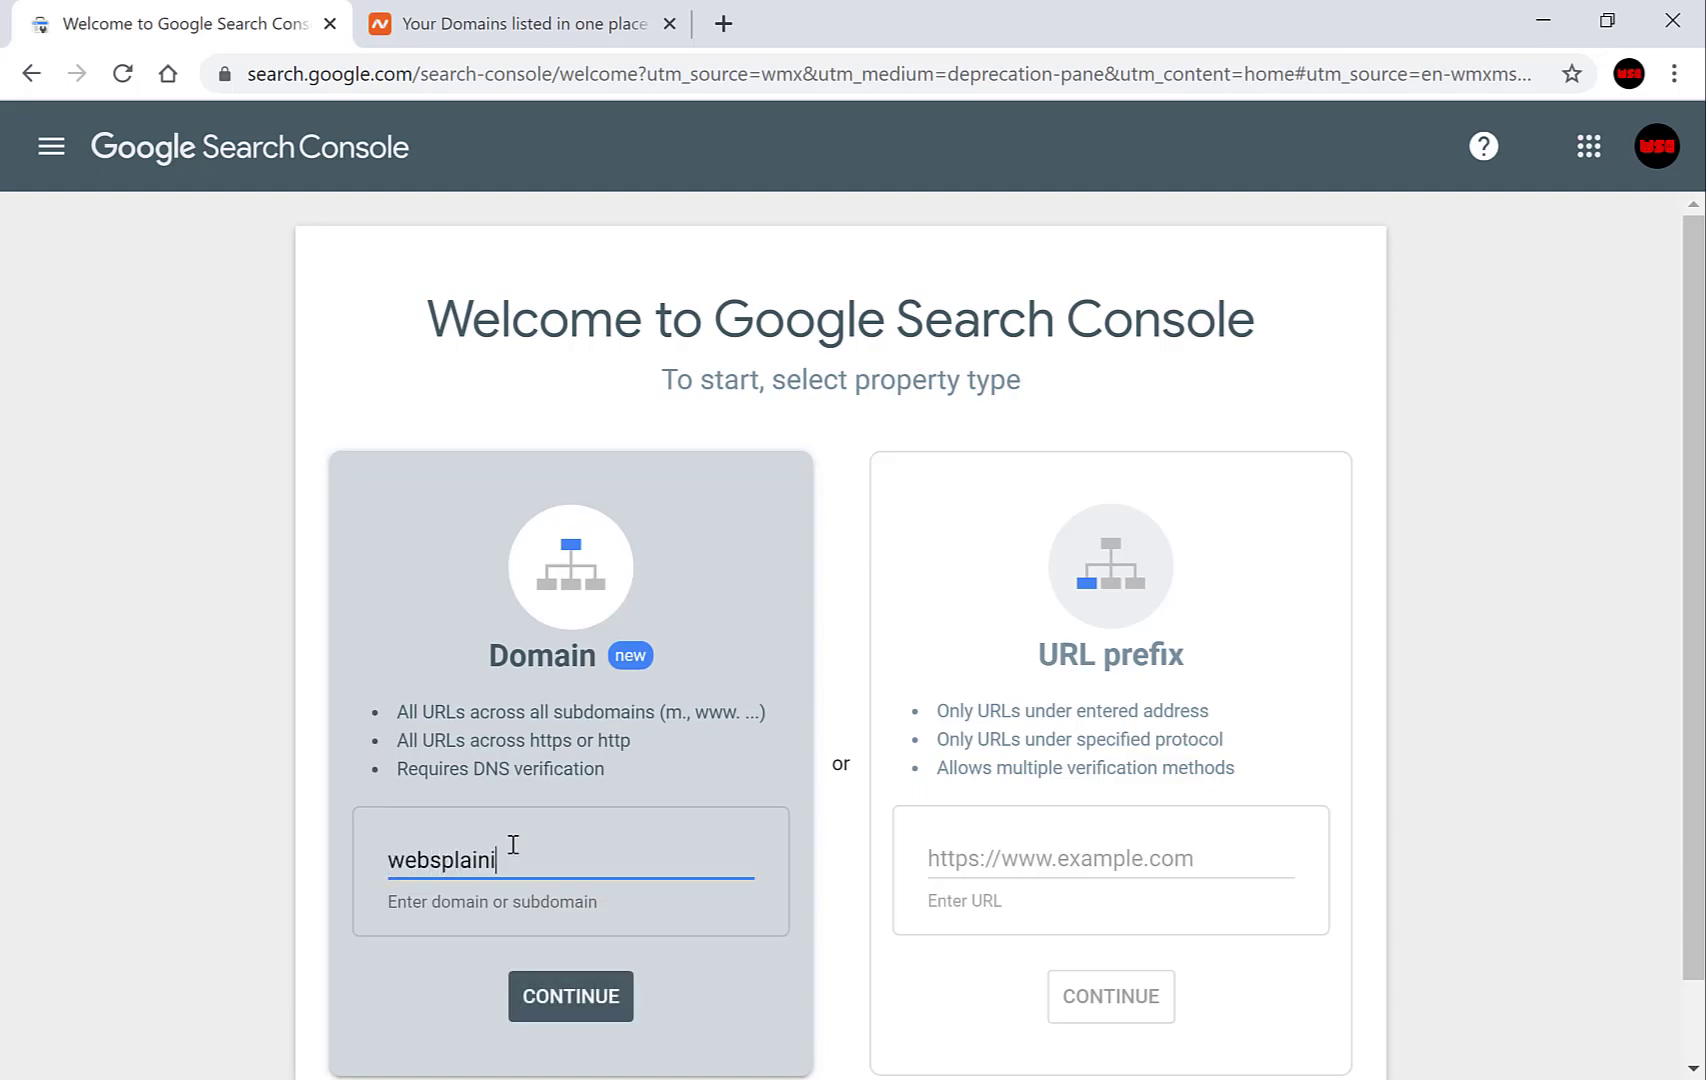
pyautogui.write('ng.com')
pyautogui.click(584, 1012)
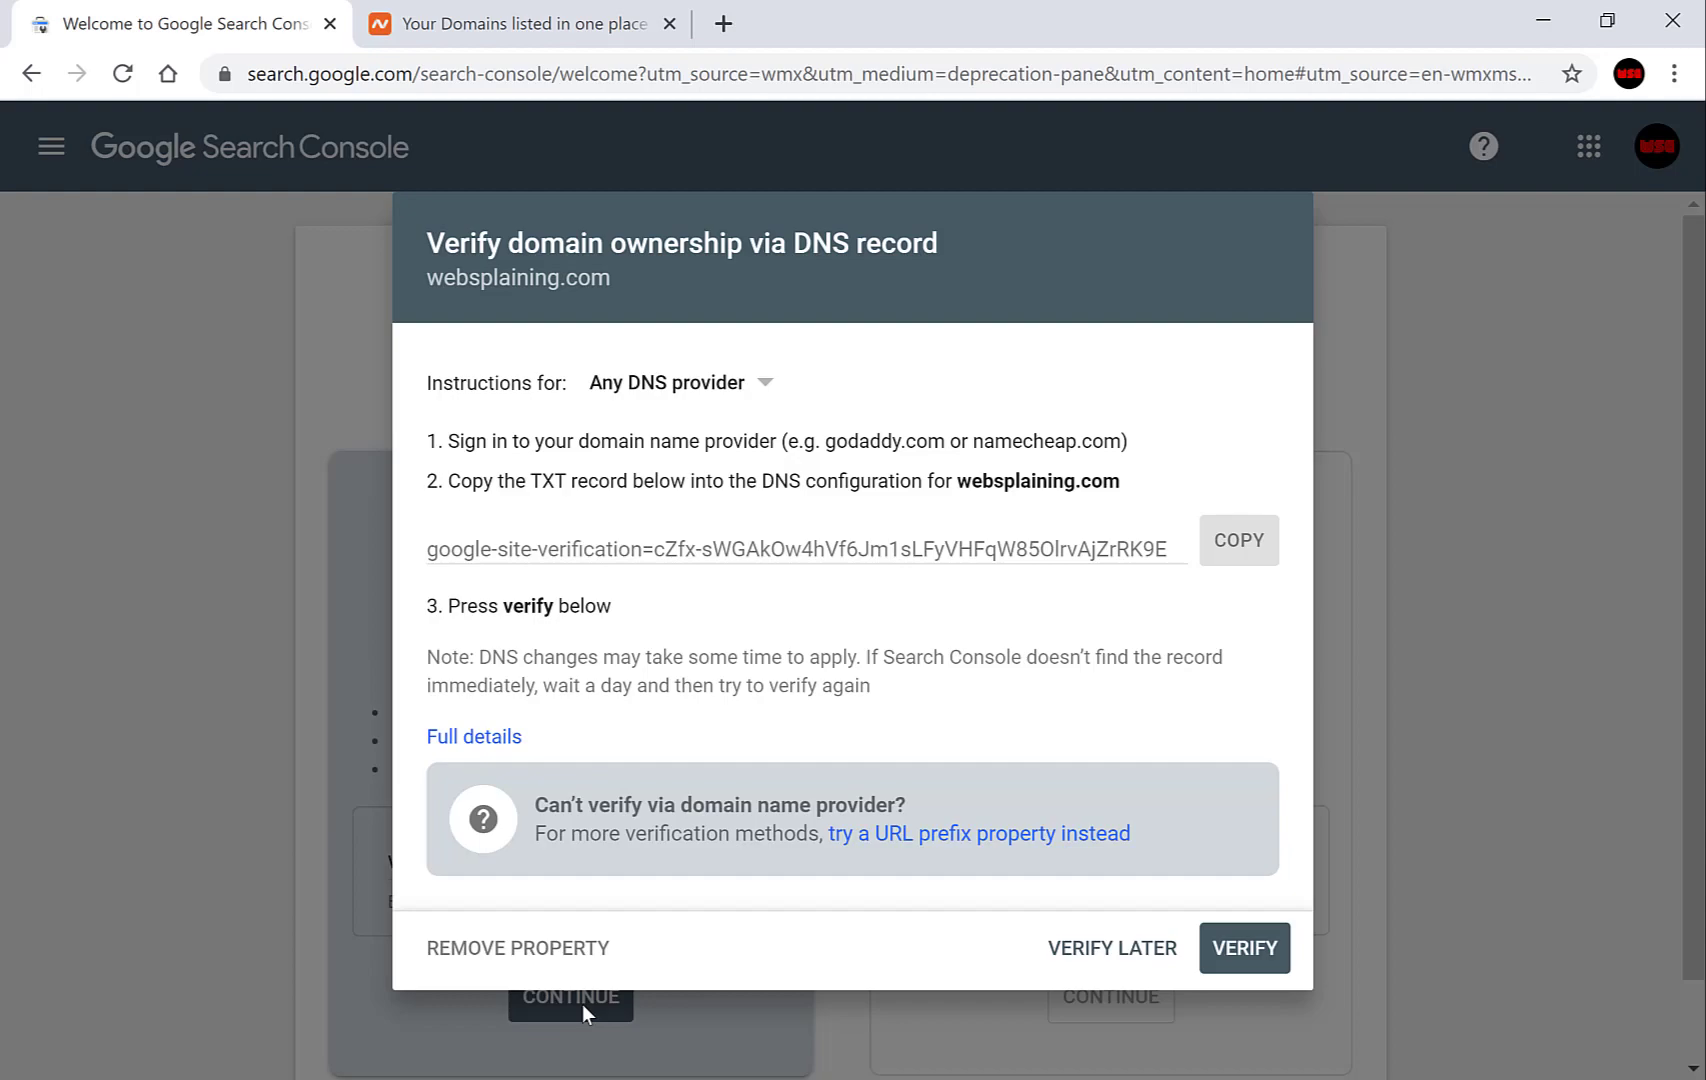
# Step: Keep 'Any DNS provider' for the instructions and copy the google-site-verification TXT record
pyautogui.click(684, 383)
pyautogui.moveTo(788, 437); pyautogui.dragTo(797, 517)
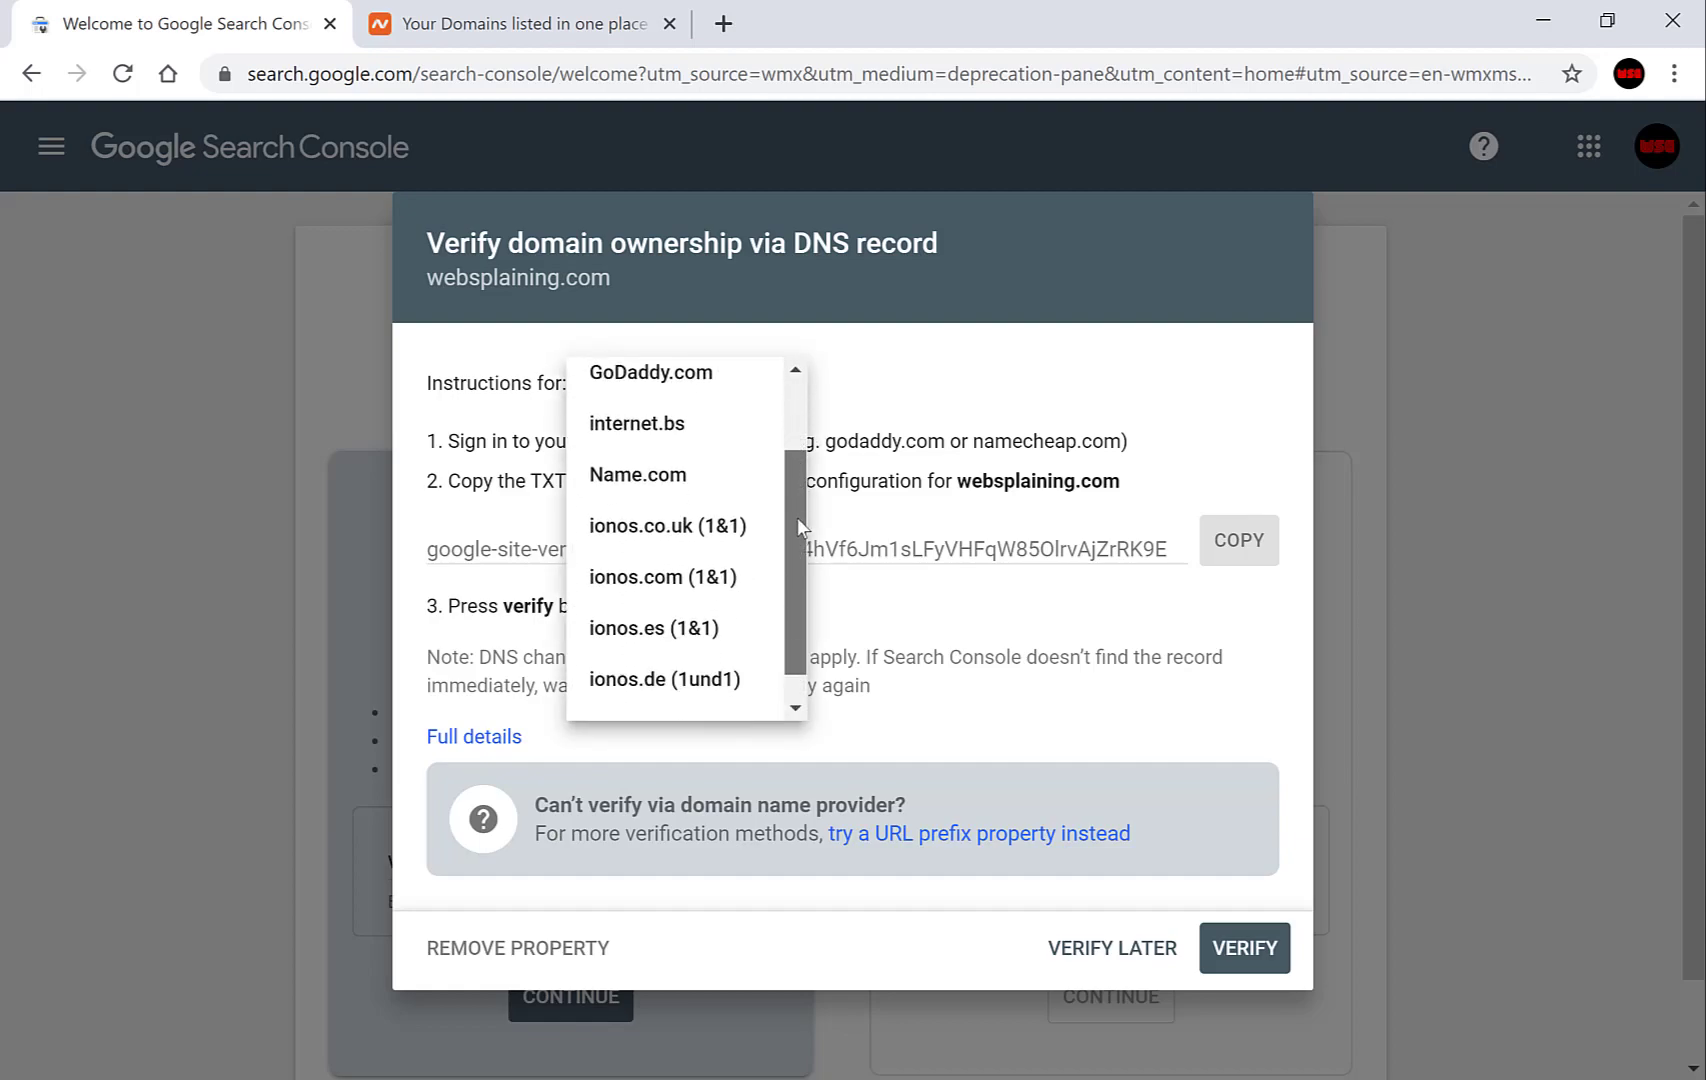
pyautogui.click(1048, 354)
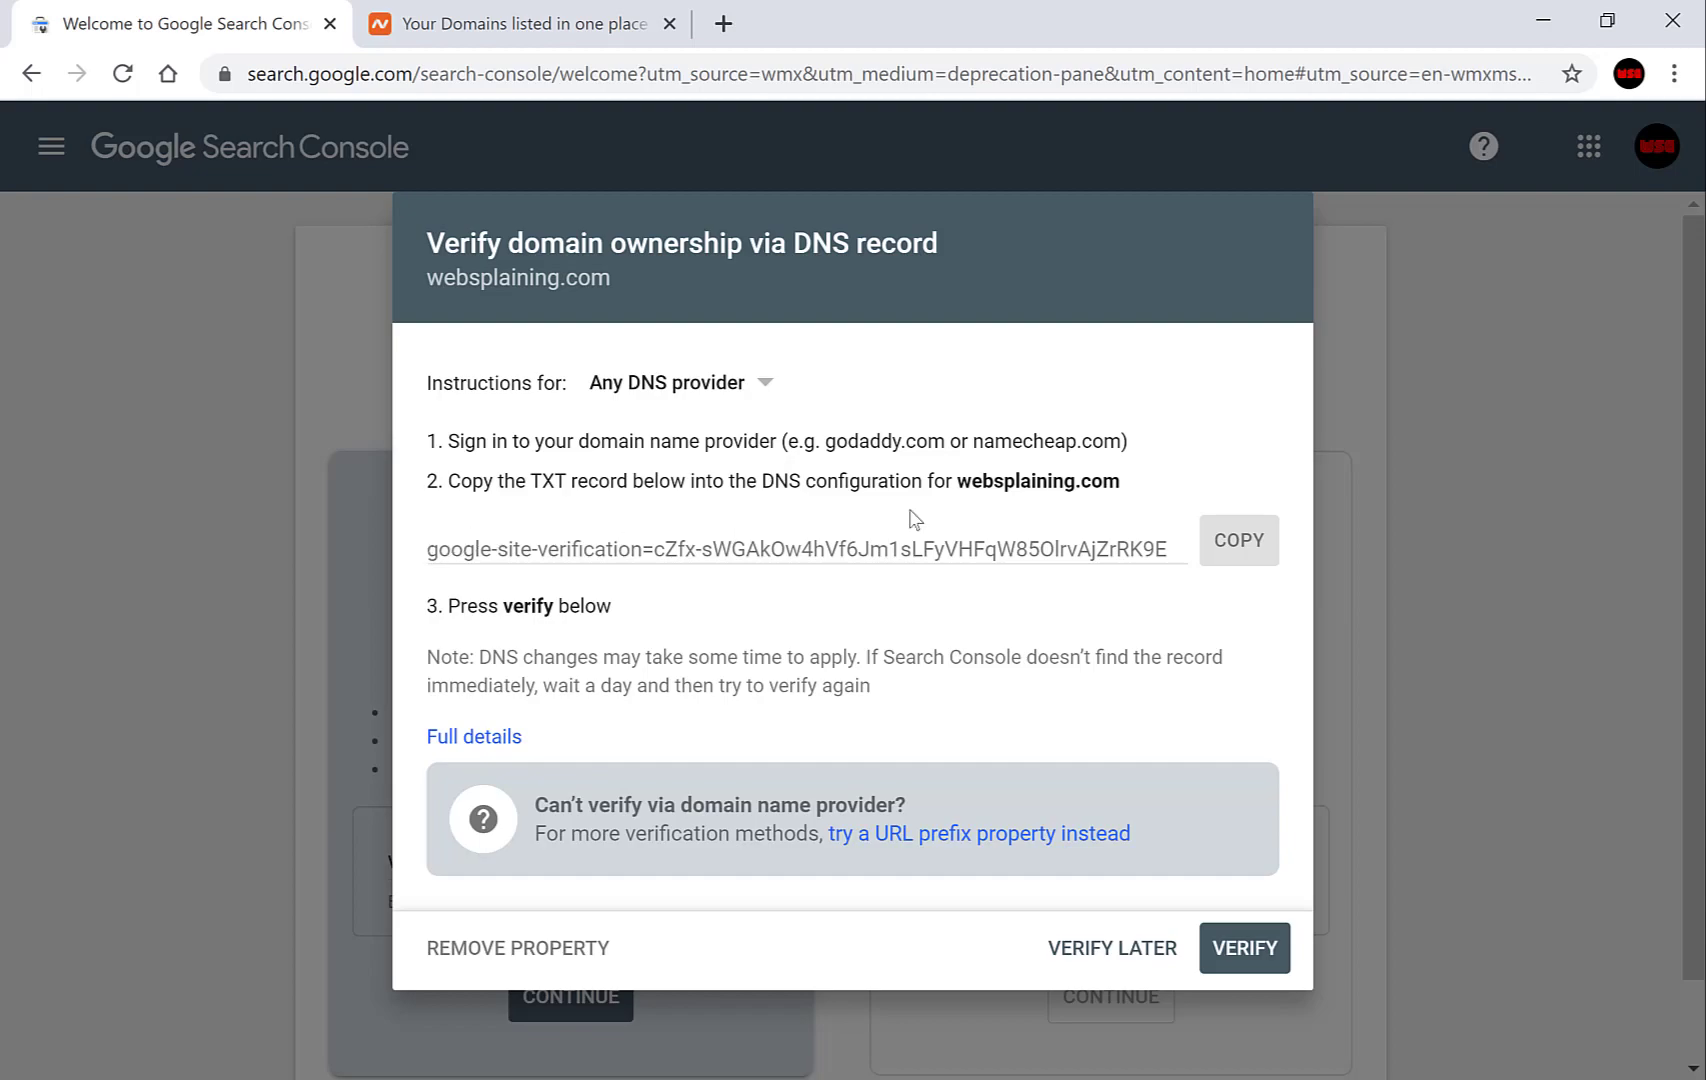
pyautogui.click(1254, 557)
# Step: Change websplaining.com's nameservers in Namecheap from Custom DNS to Namecheap BasicDNS and save
pyautogui.click(556, 28)
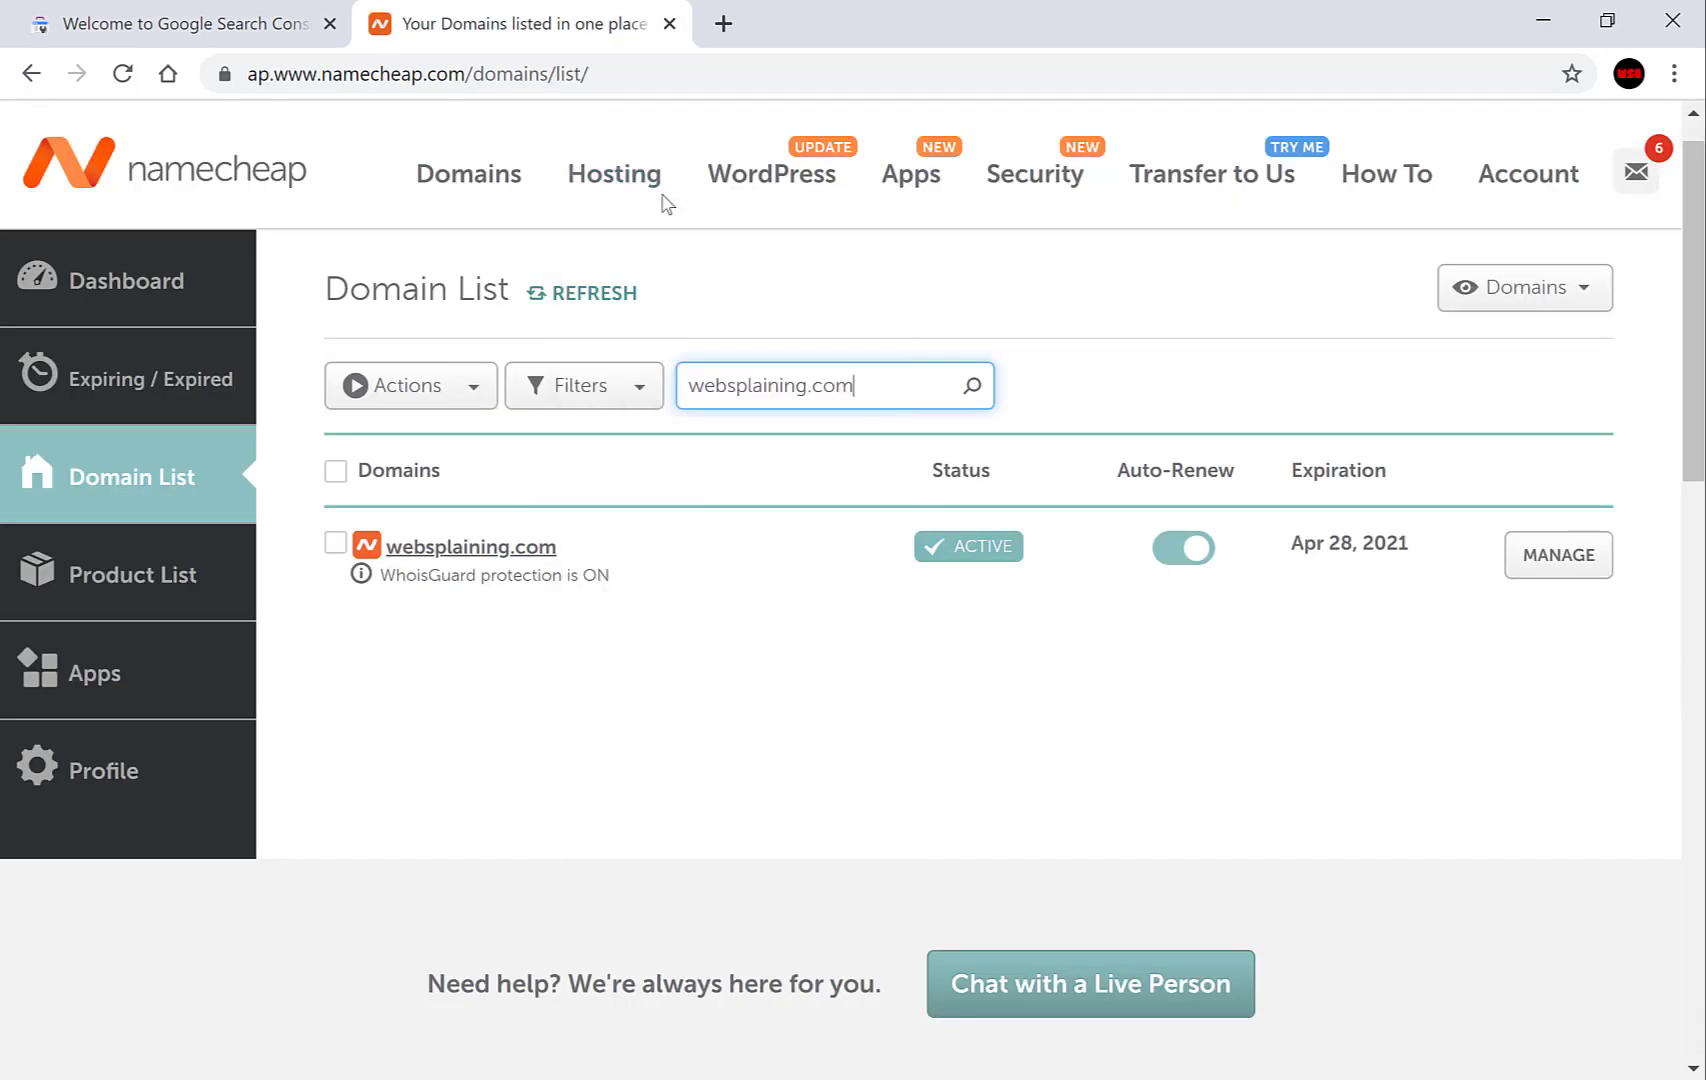
pyautogui.moveTo(645, 185)
pyautogui.click(1560, 576)
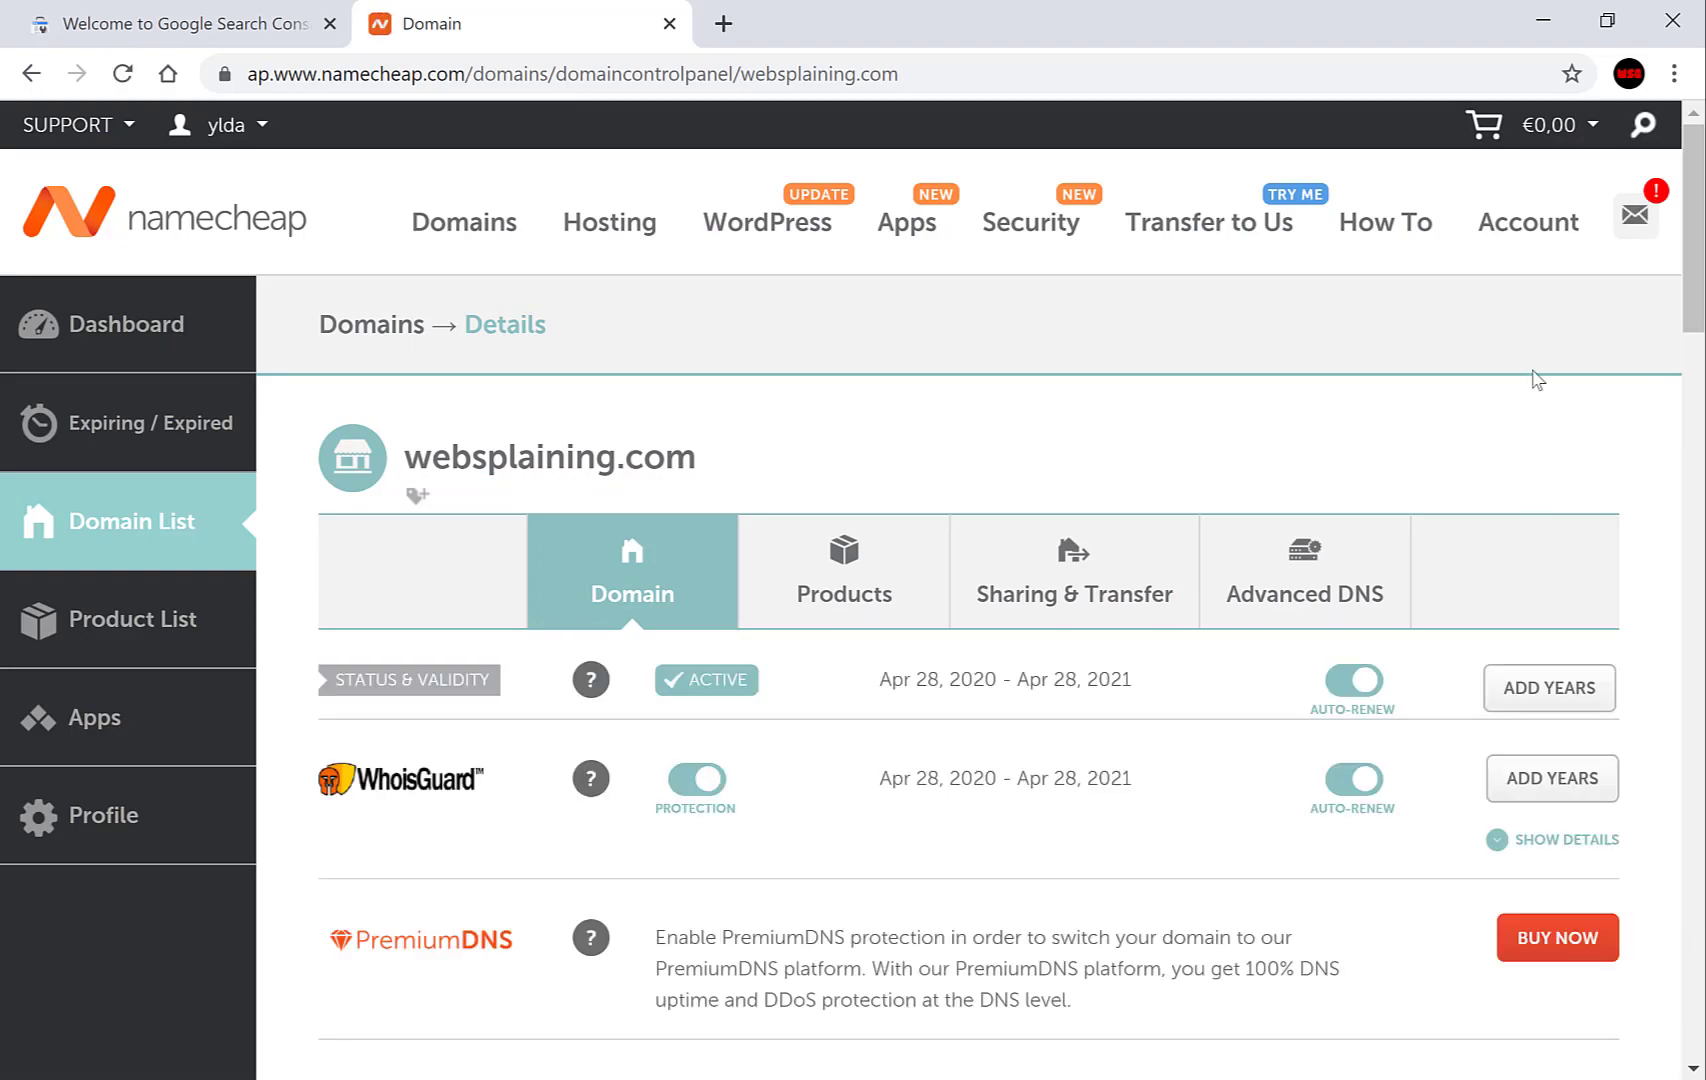
pyautogui.scroll(-4, 1693, 230)
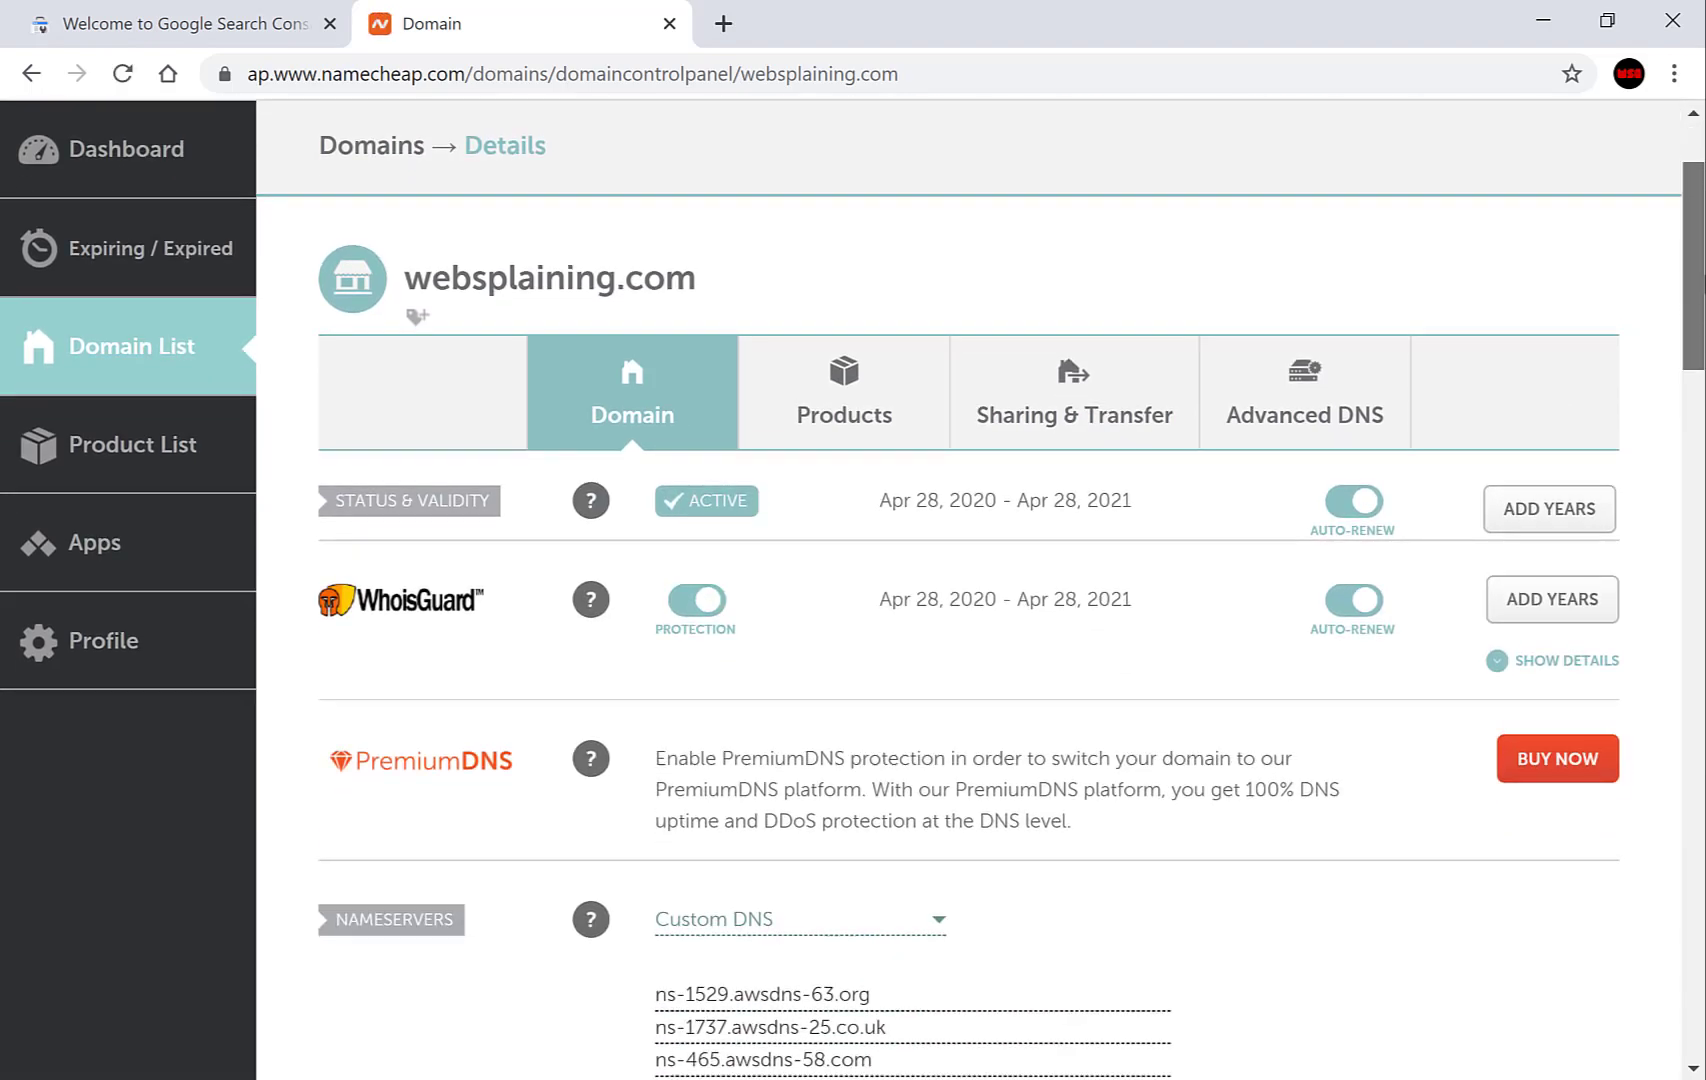
pyautogui.scroll(-3, 1693, 300)
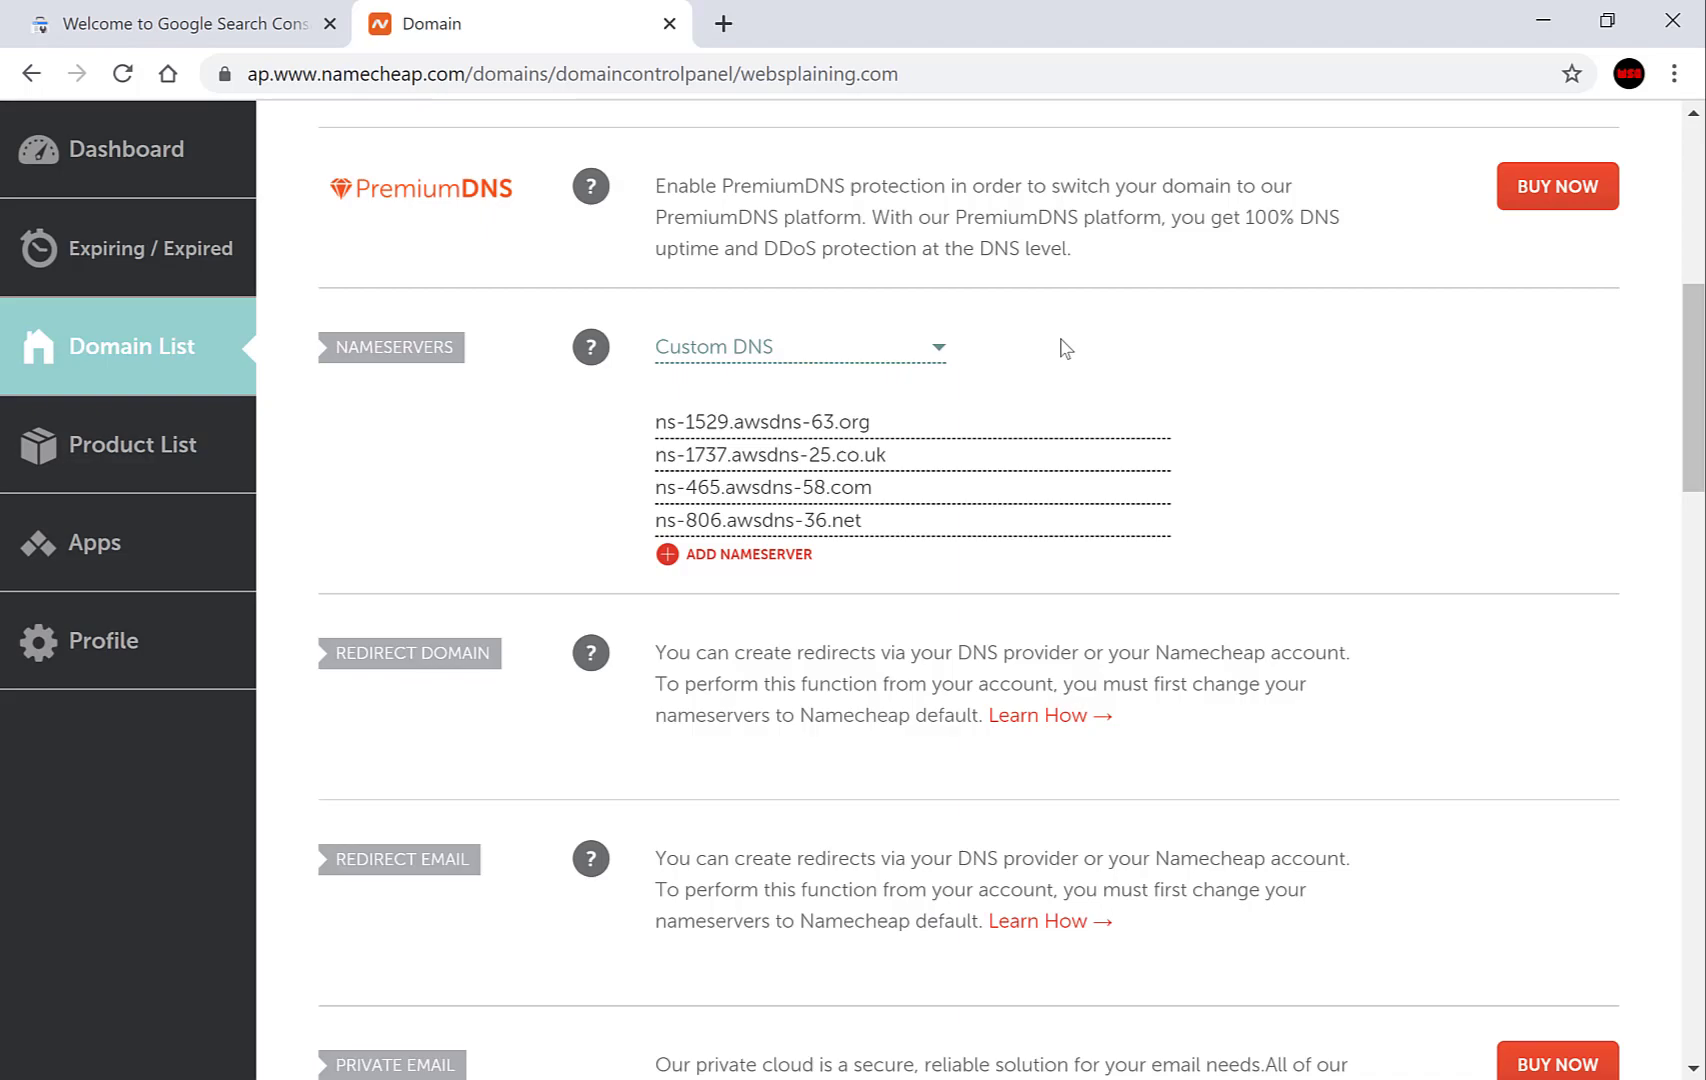
pyautogui.click(852, 352)
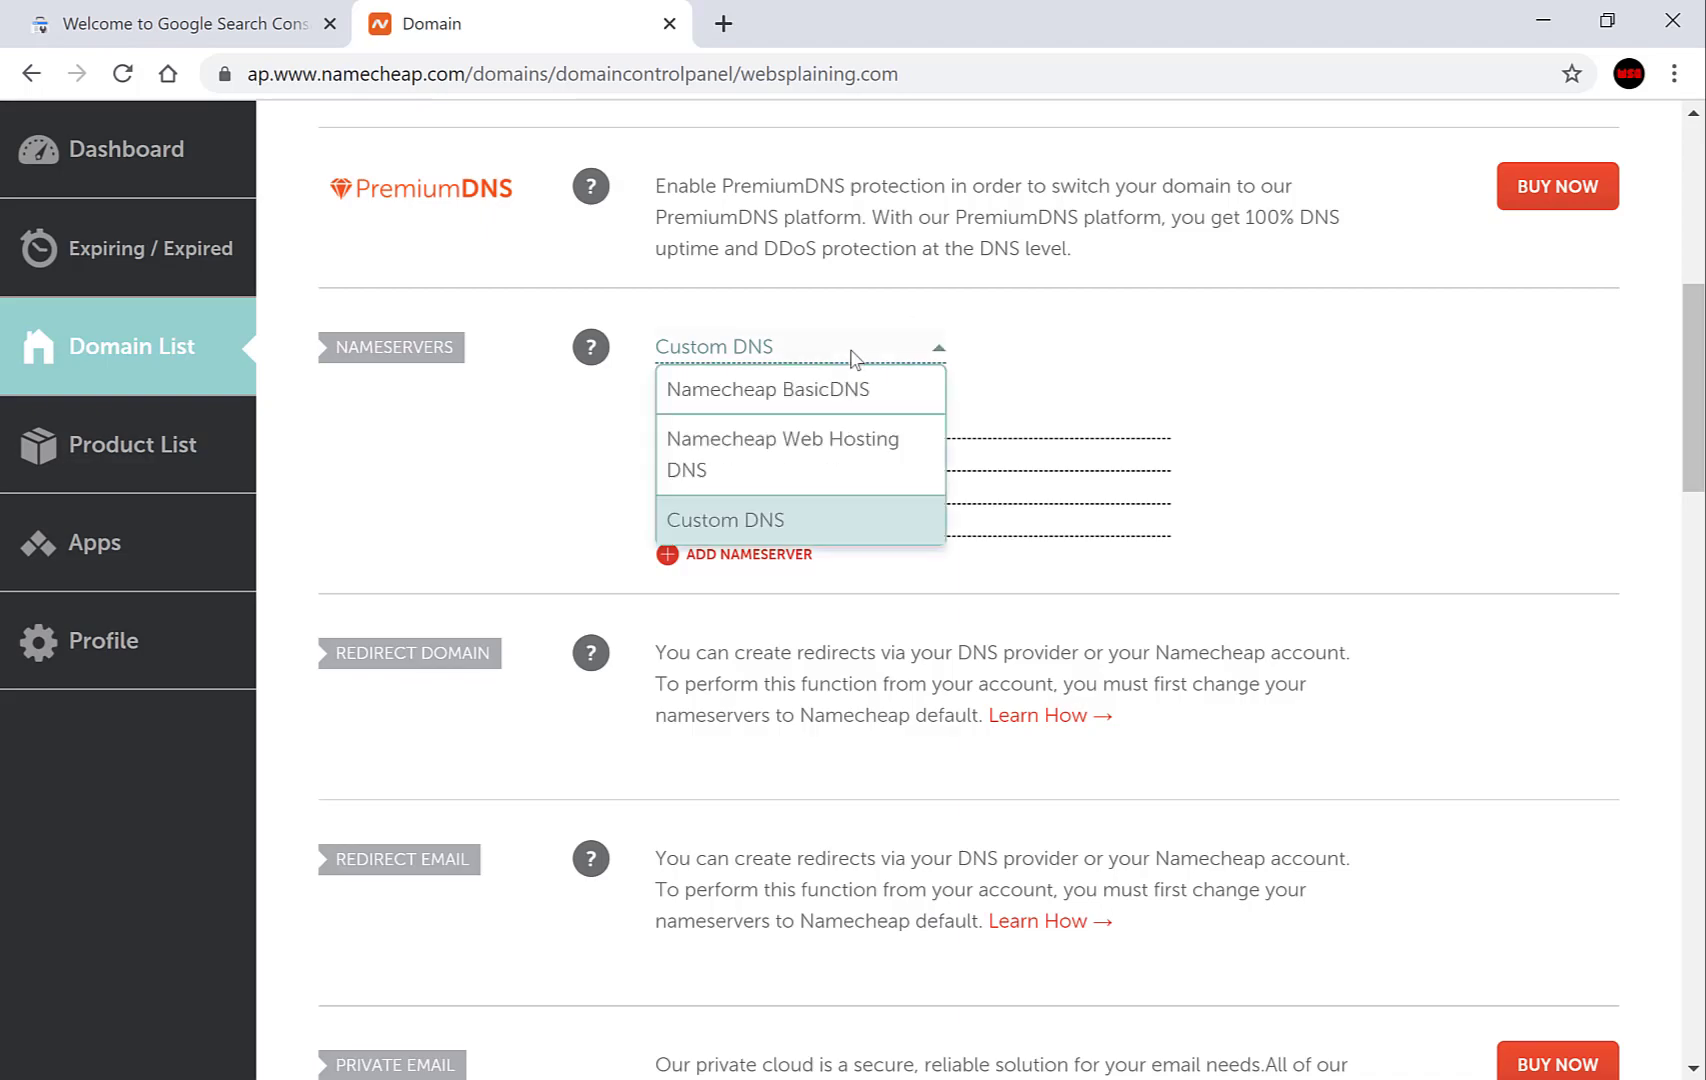
pyautogui.click(786, 399)
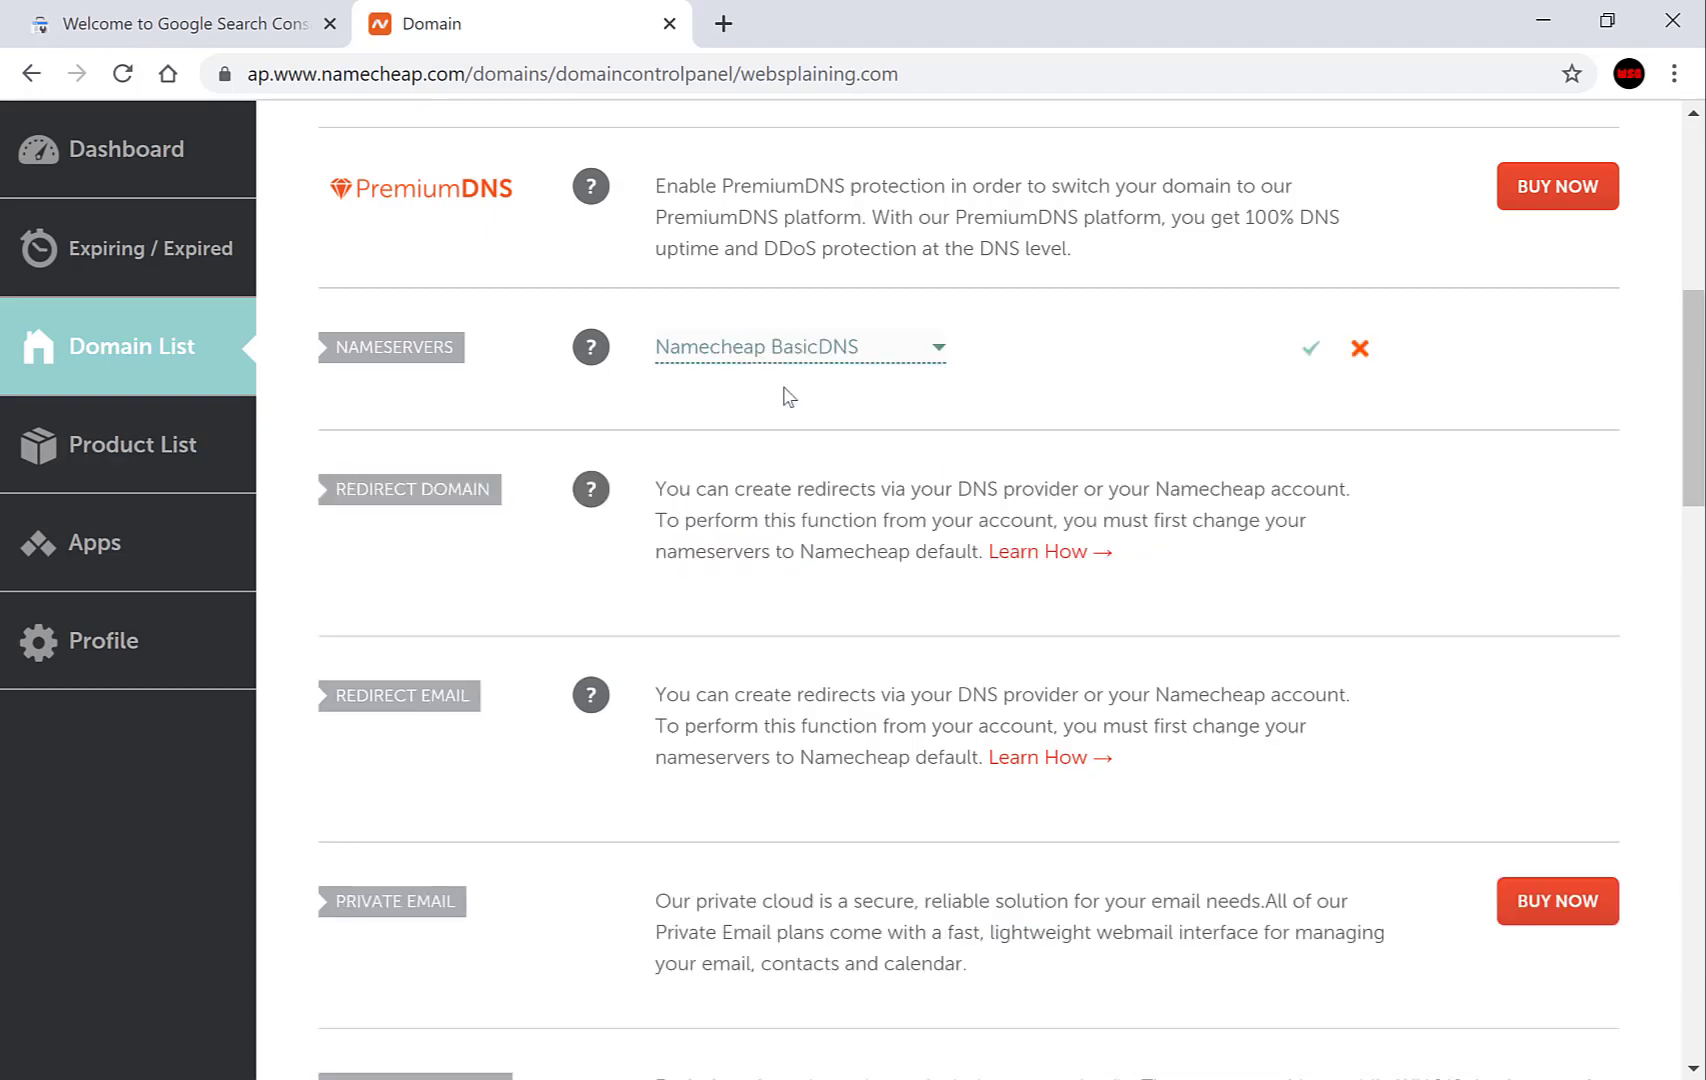
pyautogui.click(1311, 352)
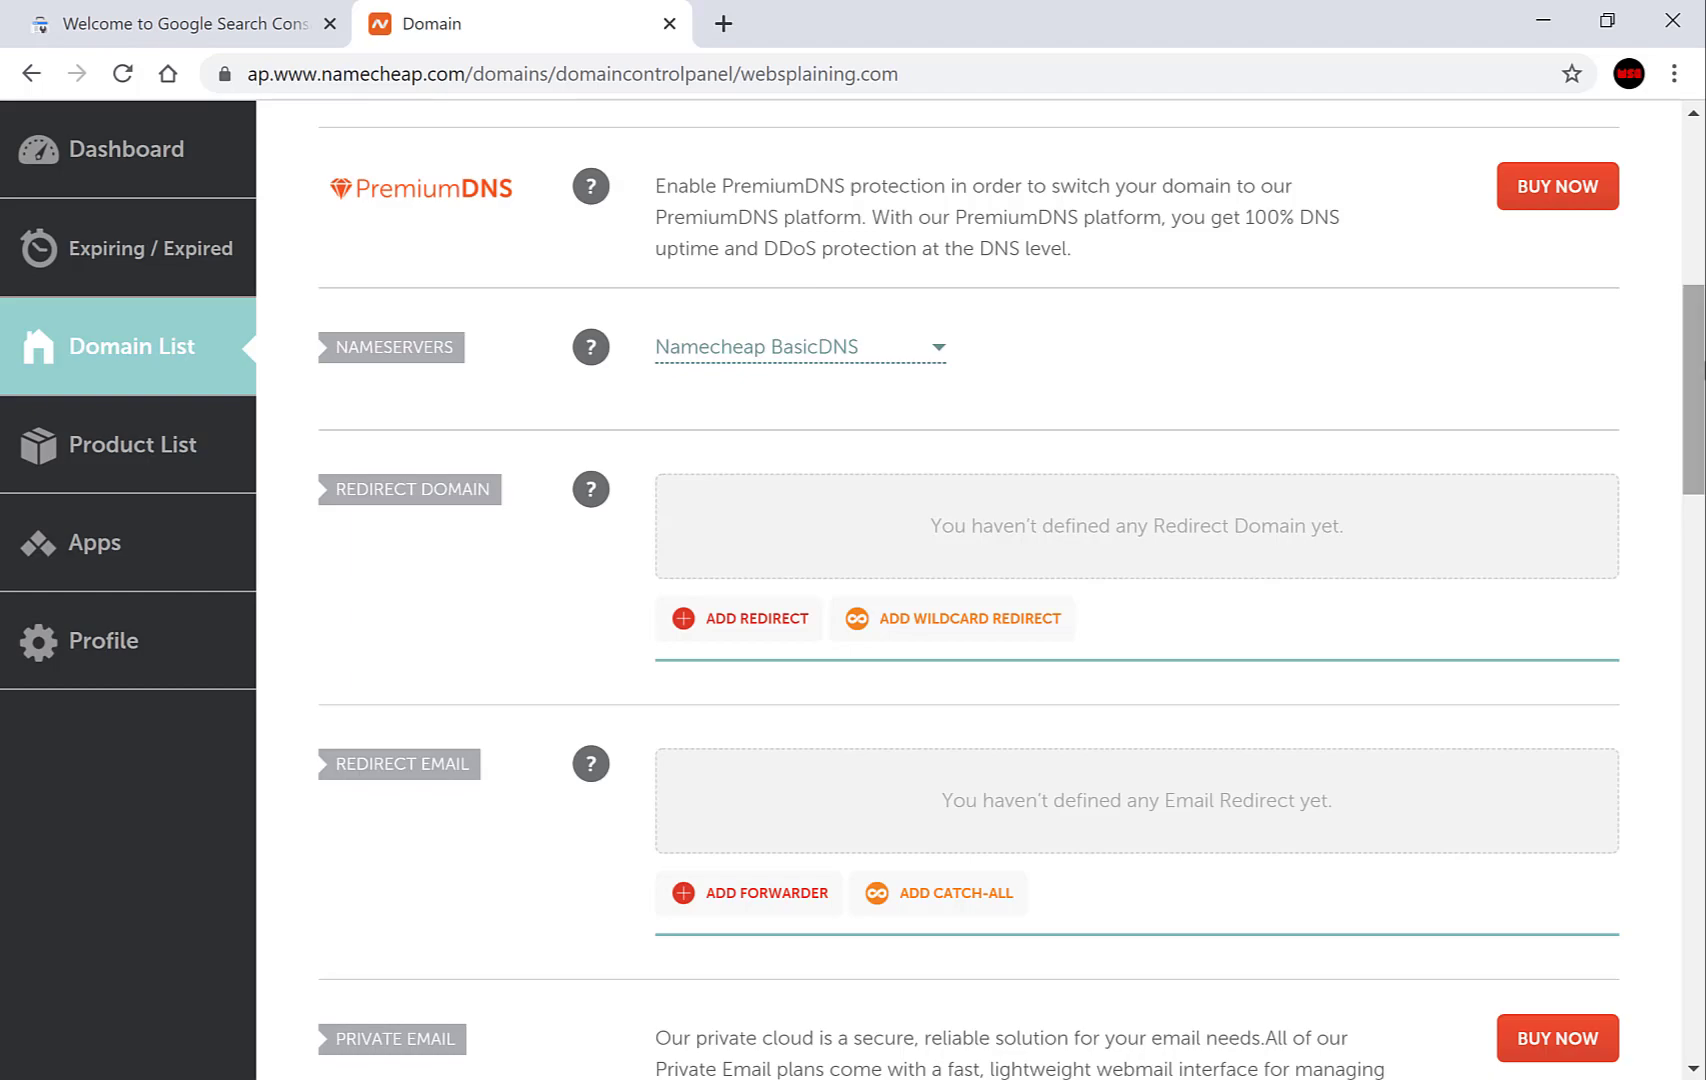
pyautogui.moveTo(1703, 368); pyautogui.dragTo(1701, 155)
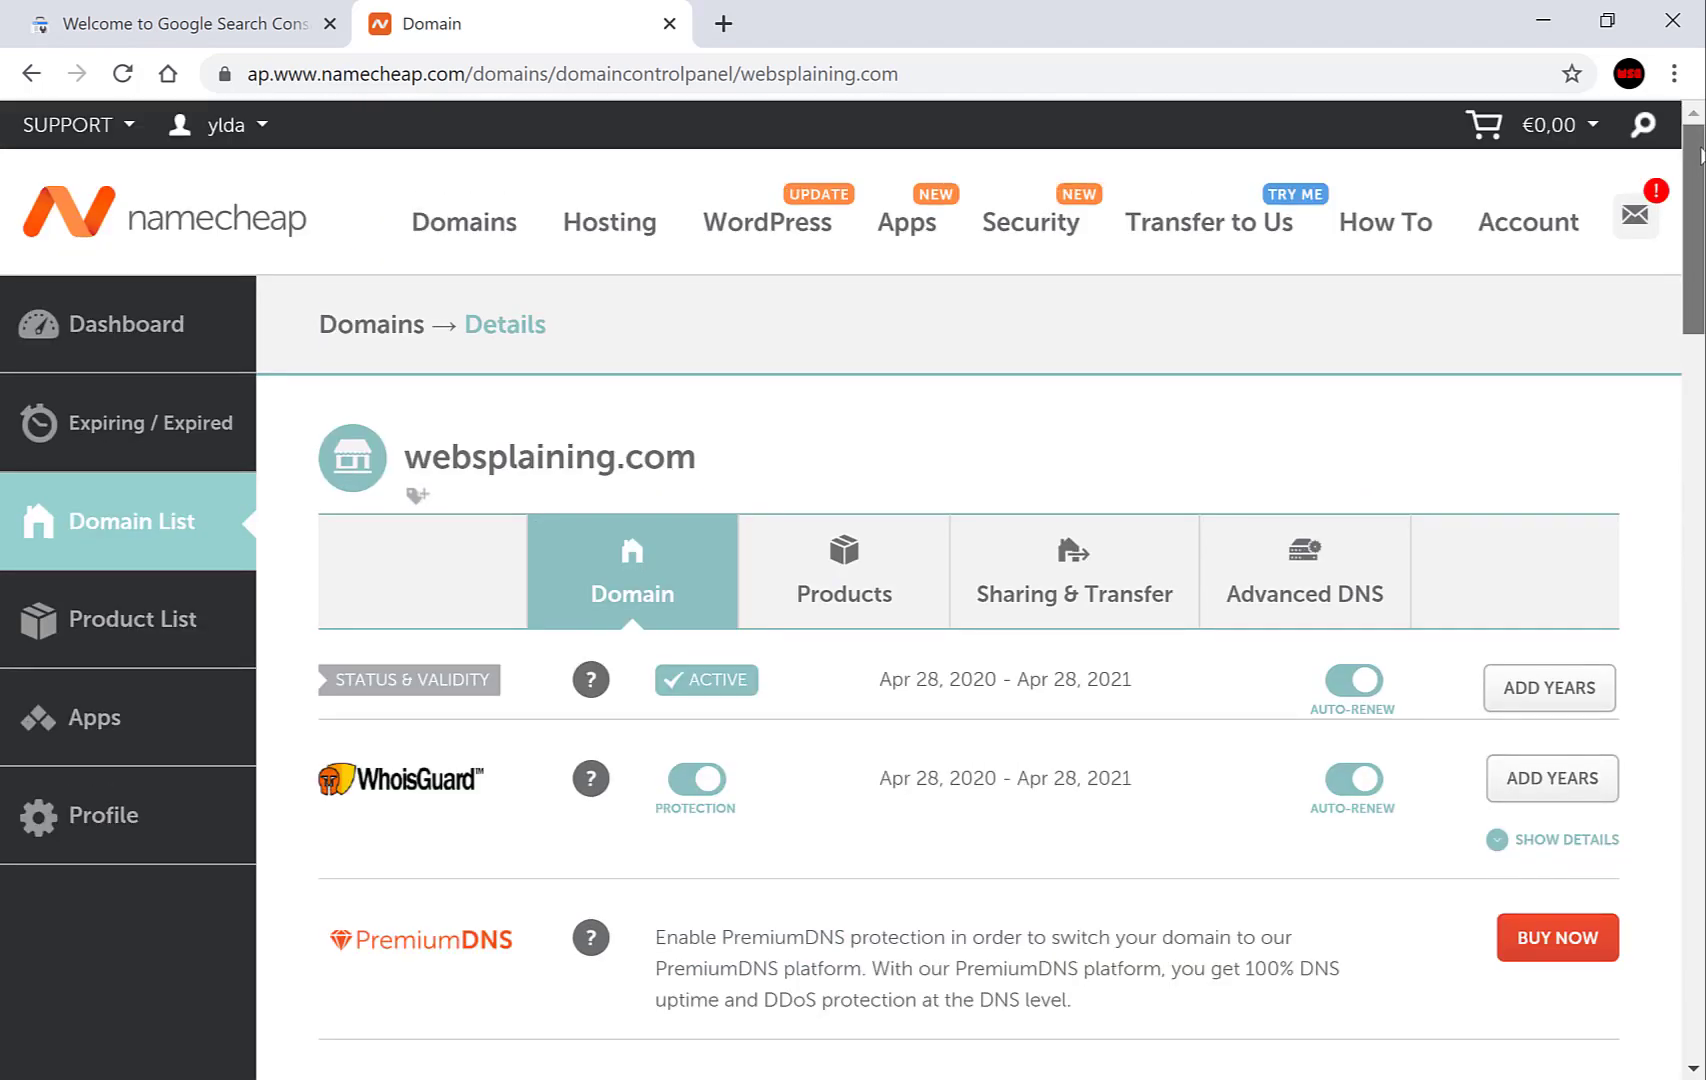
# Step: Add a new TXT Record with host @ in websplaining.com's Advanced DNS
pyautogui.click(1295, 575)
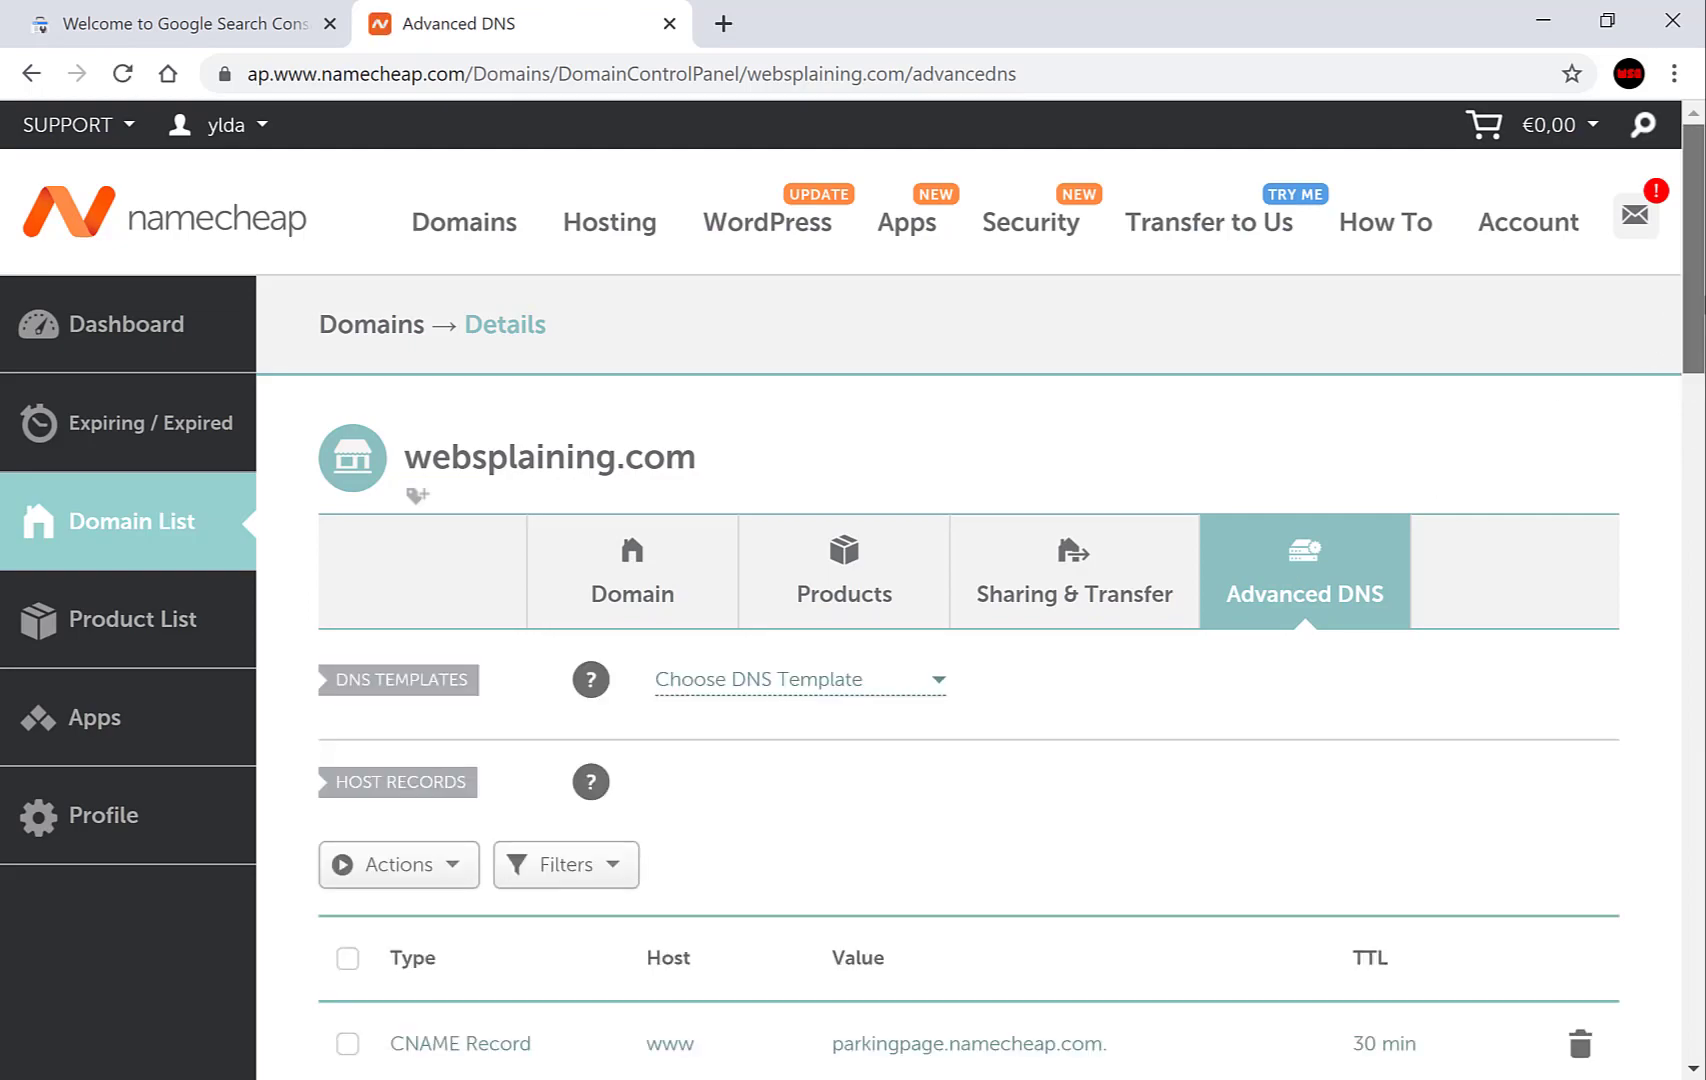
pyautogui.moveTo(1690, 312); pyautogui.dragTo(1690, 432)
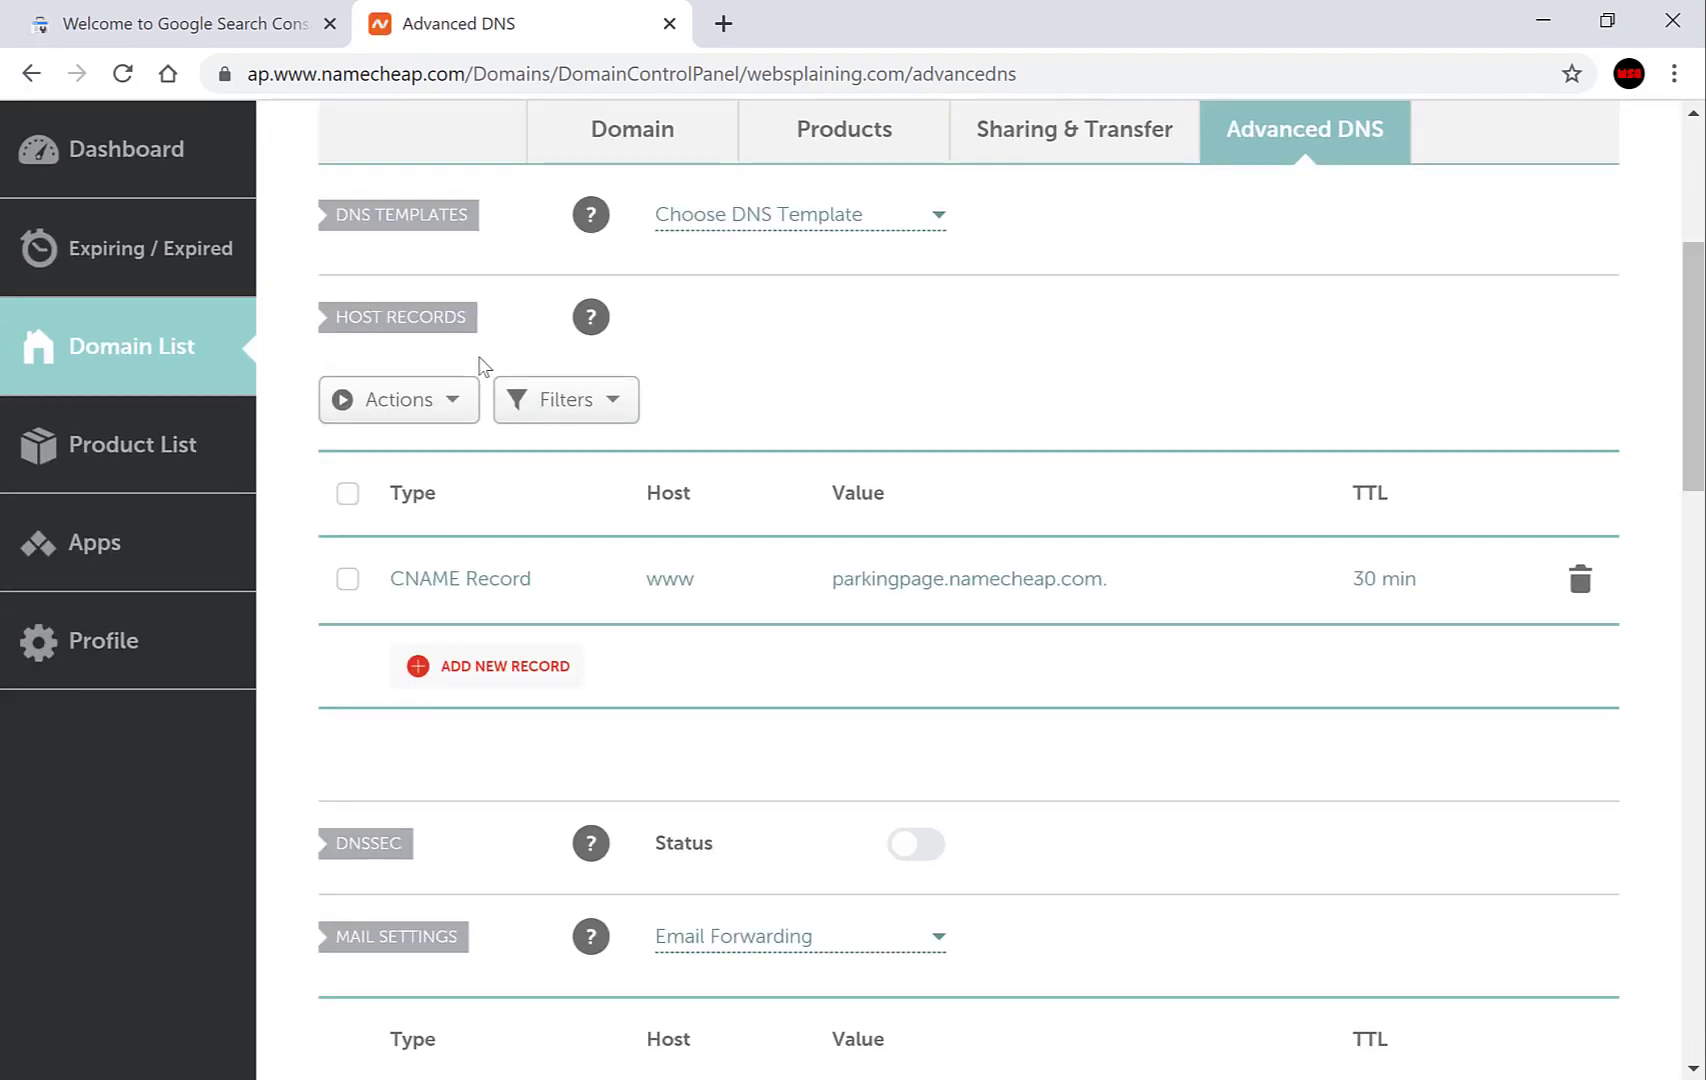
pyautogui.click(498, 678)
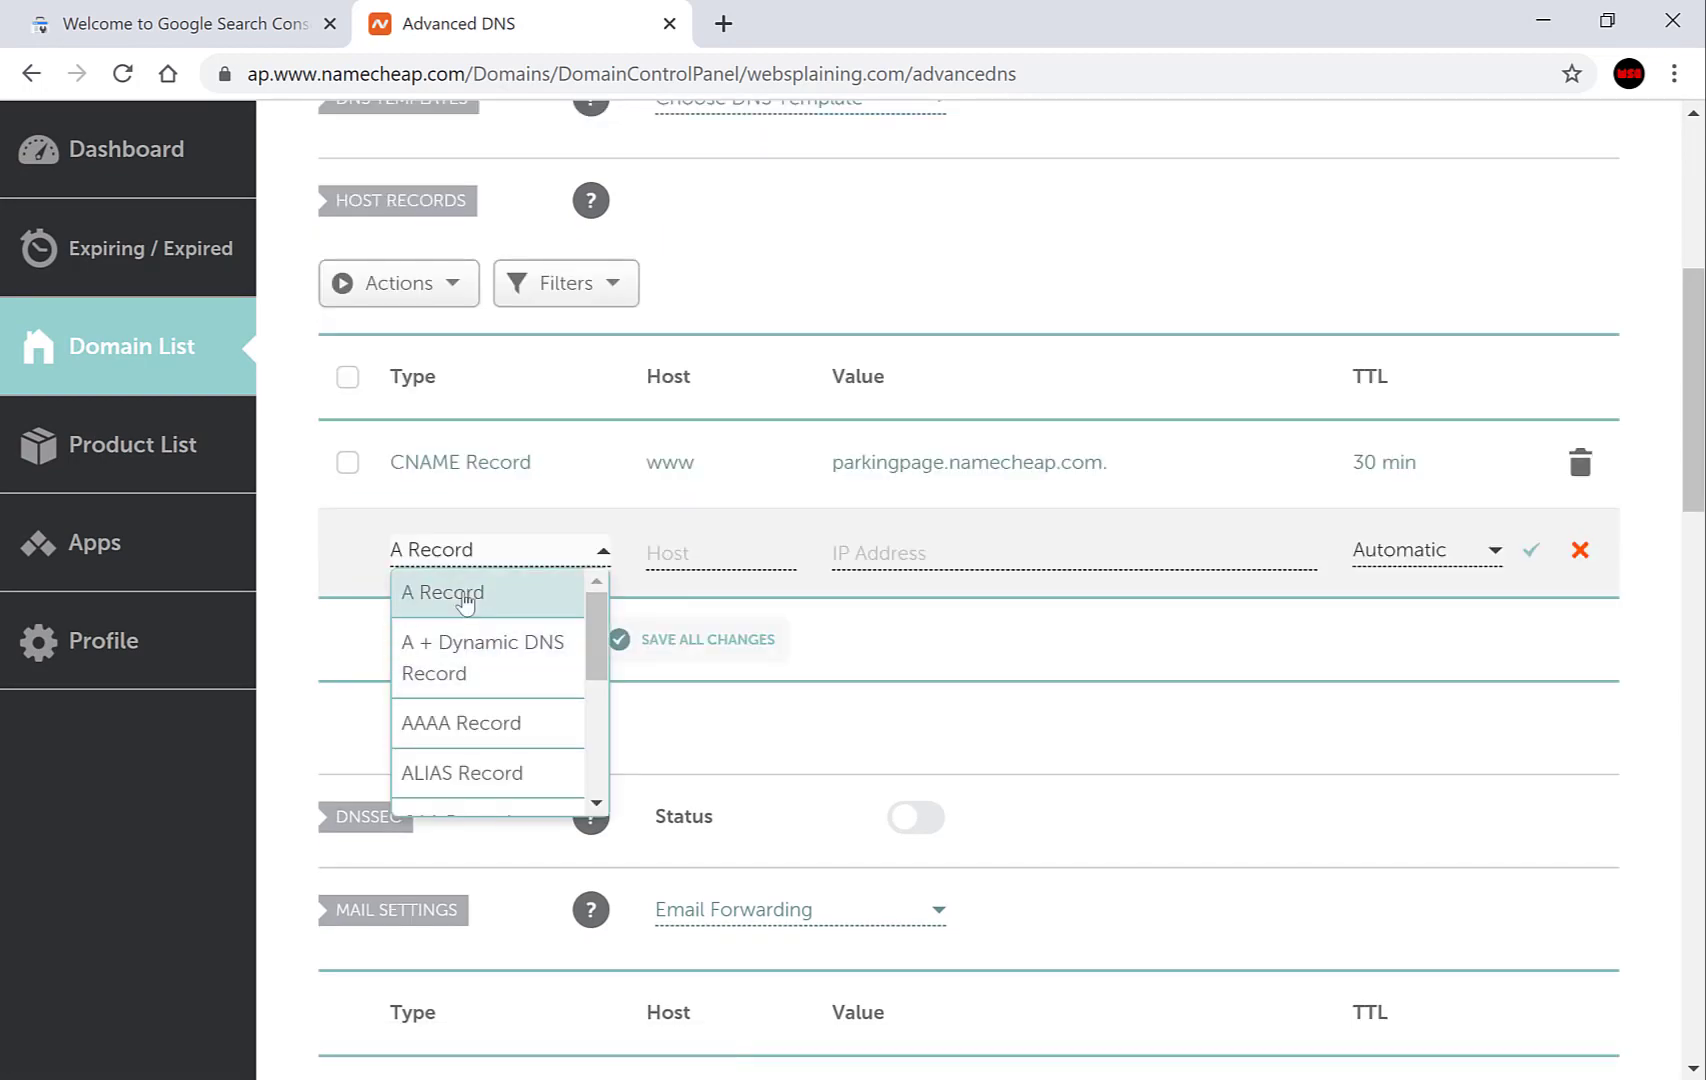
pyautogui.scroll(-4, 585, 740)
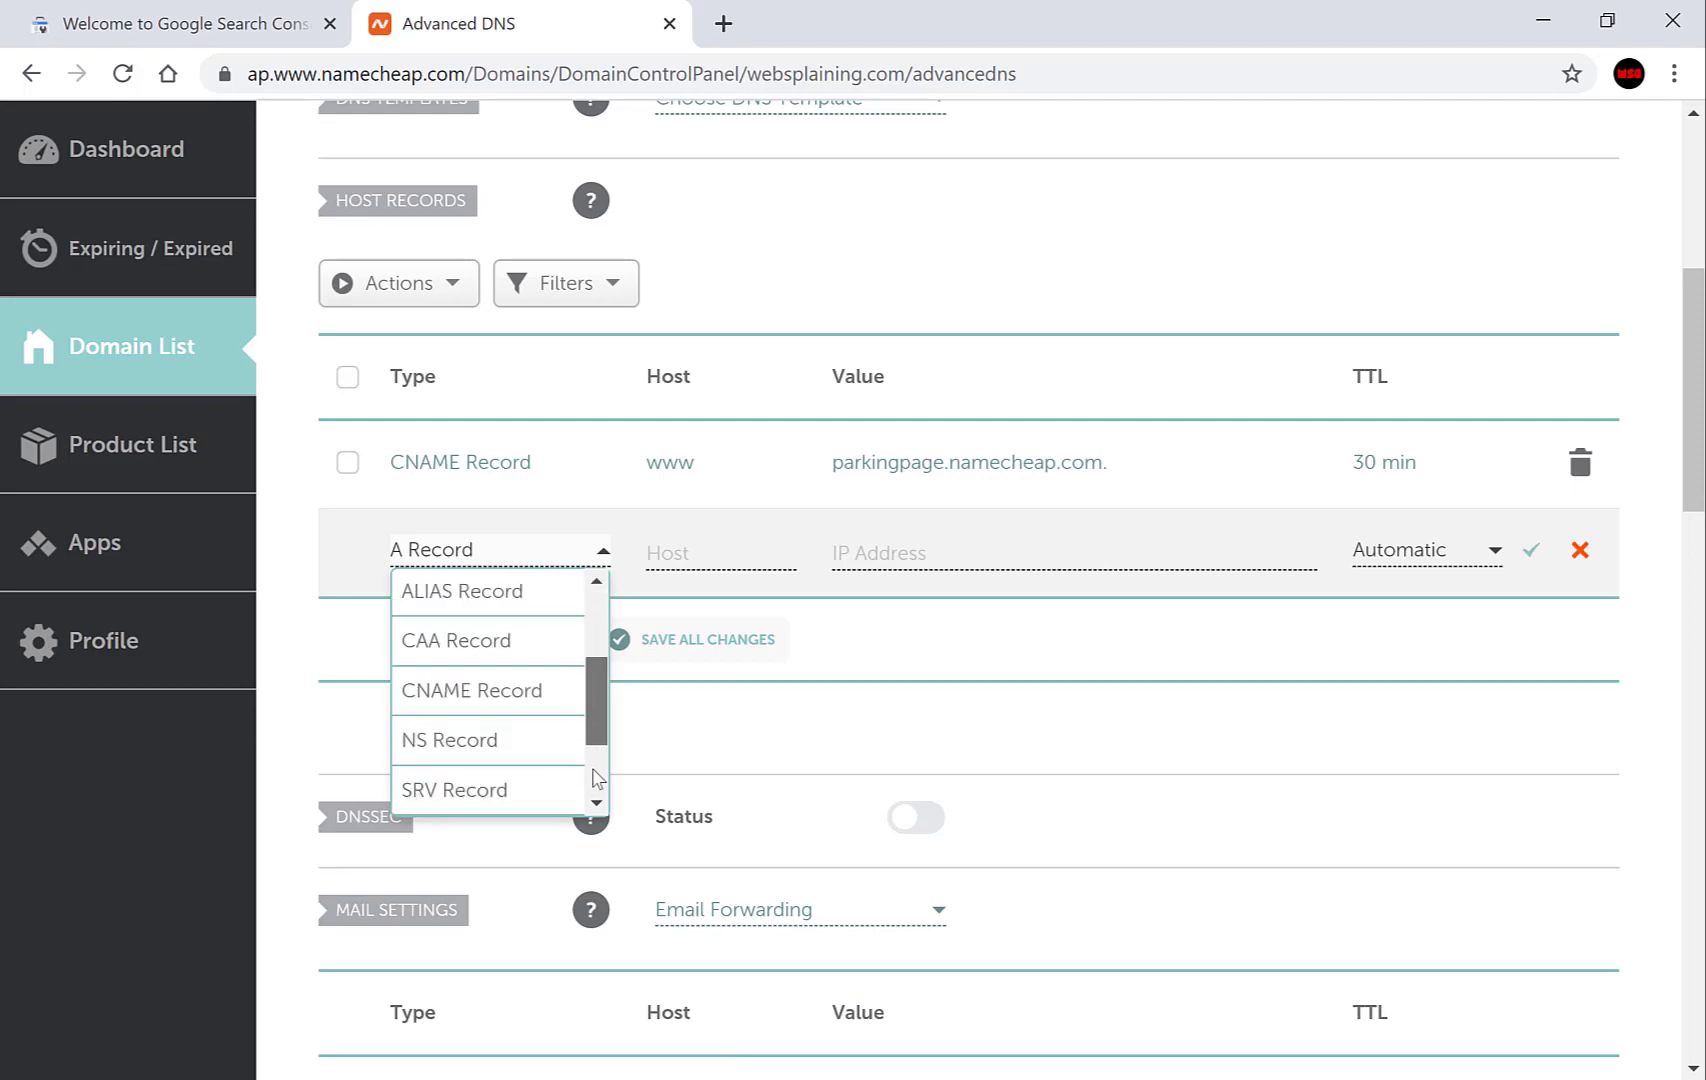
pyautogui.click(520, 714)
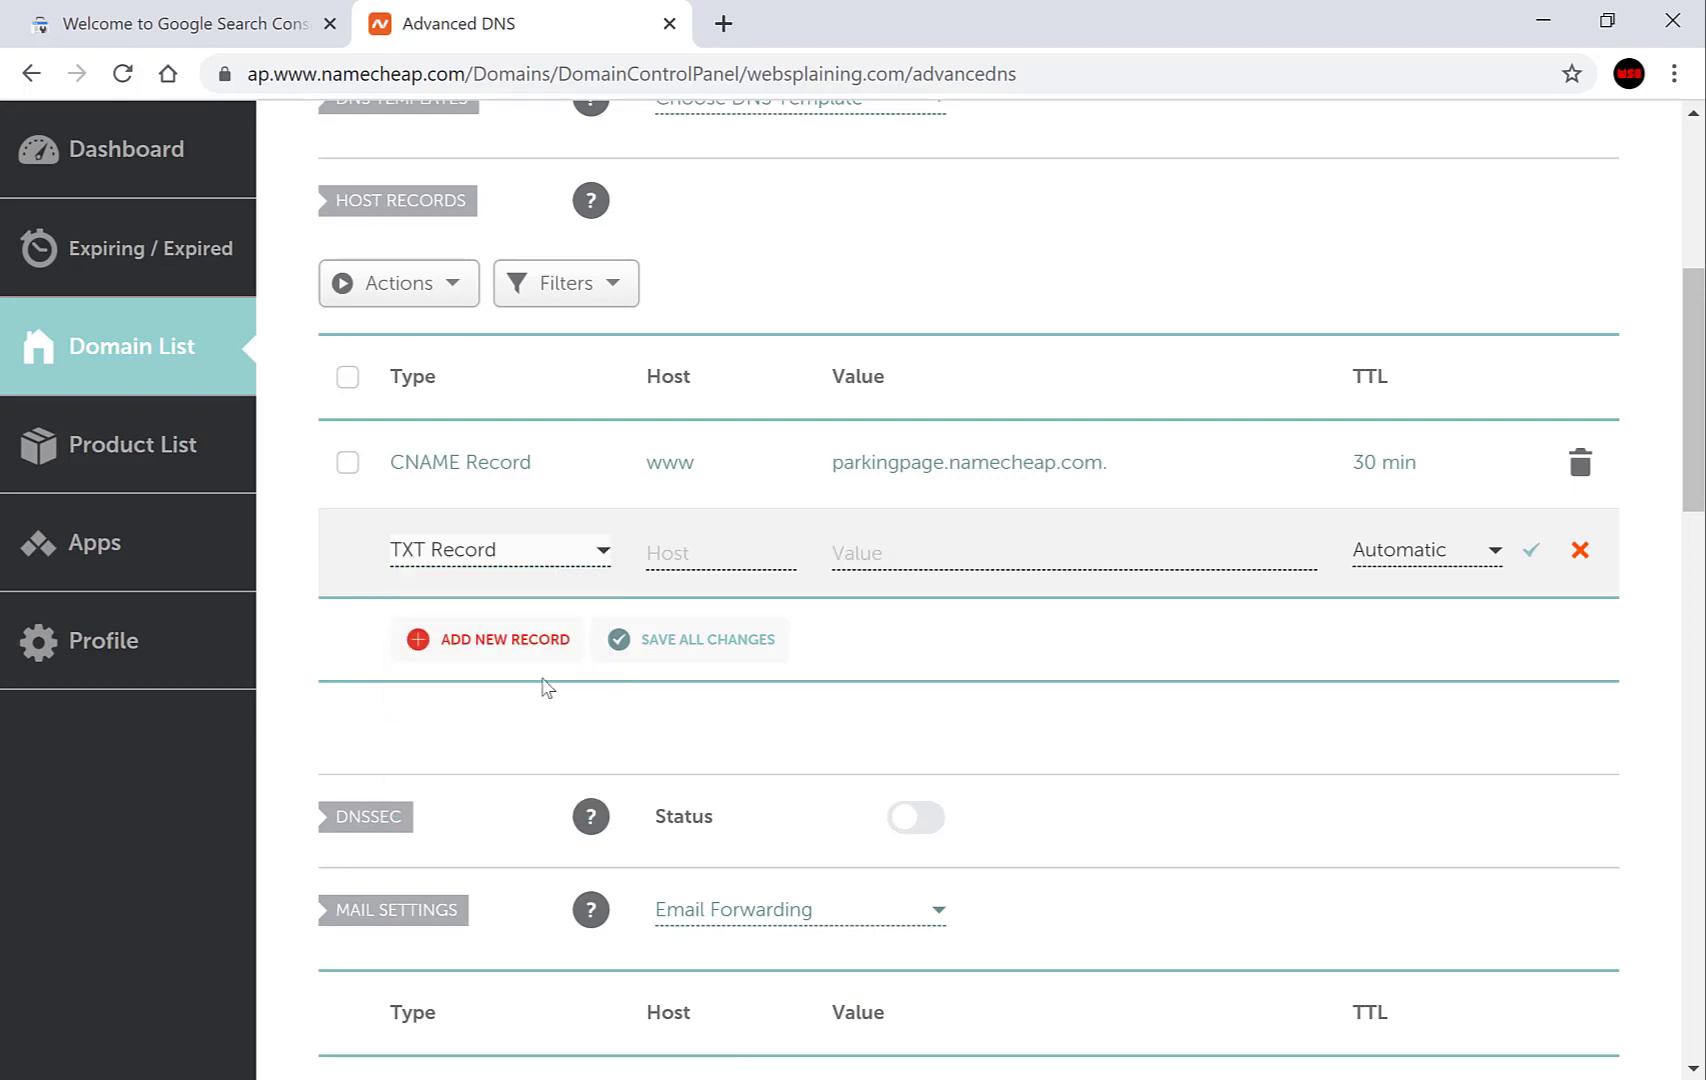
pyautogui.click(691, 561)
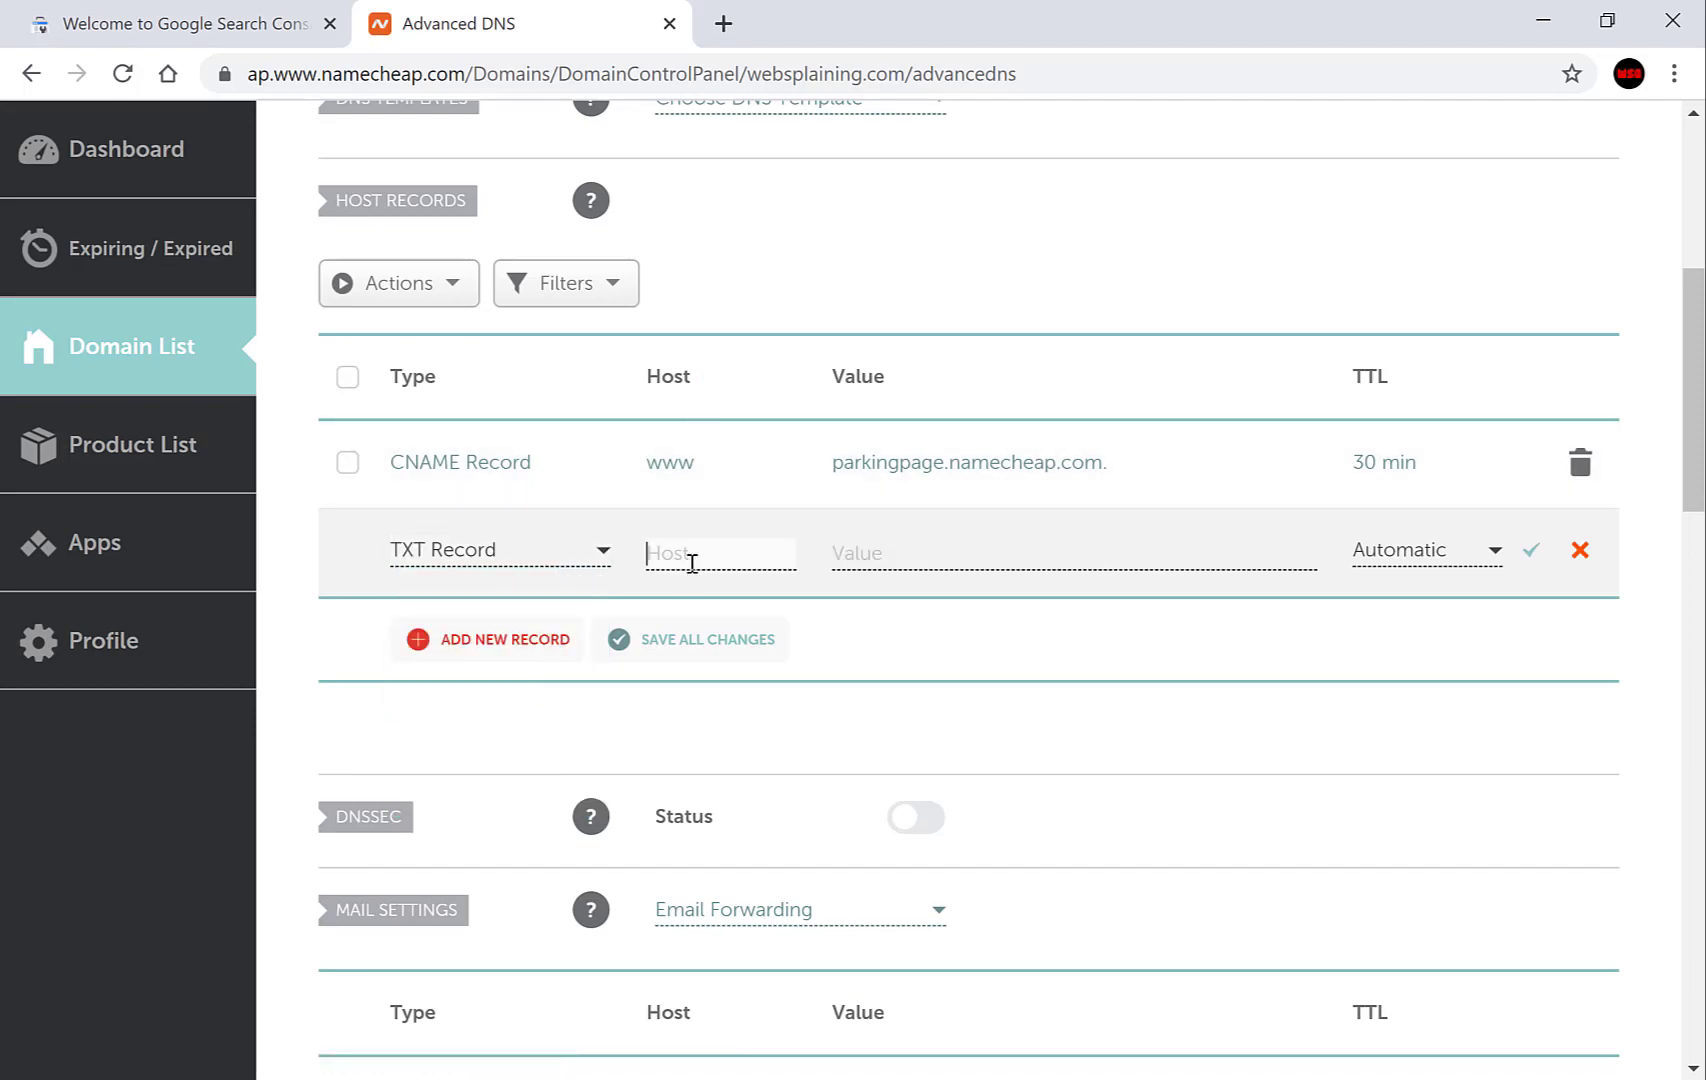
pyautogui.write('@')
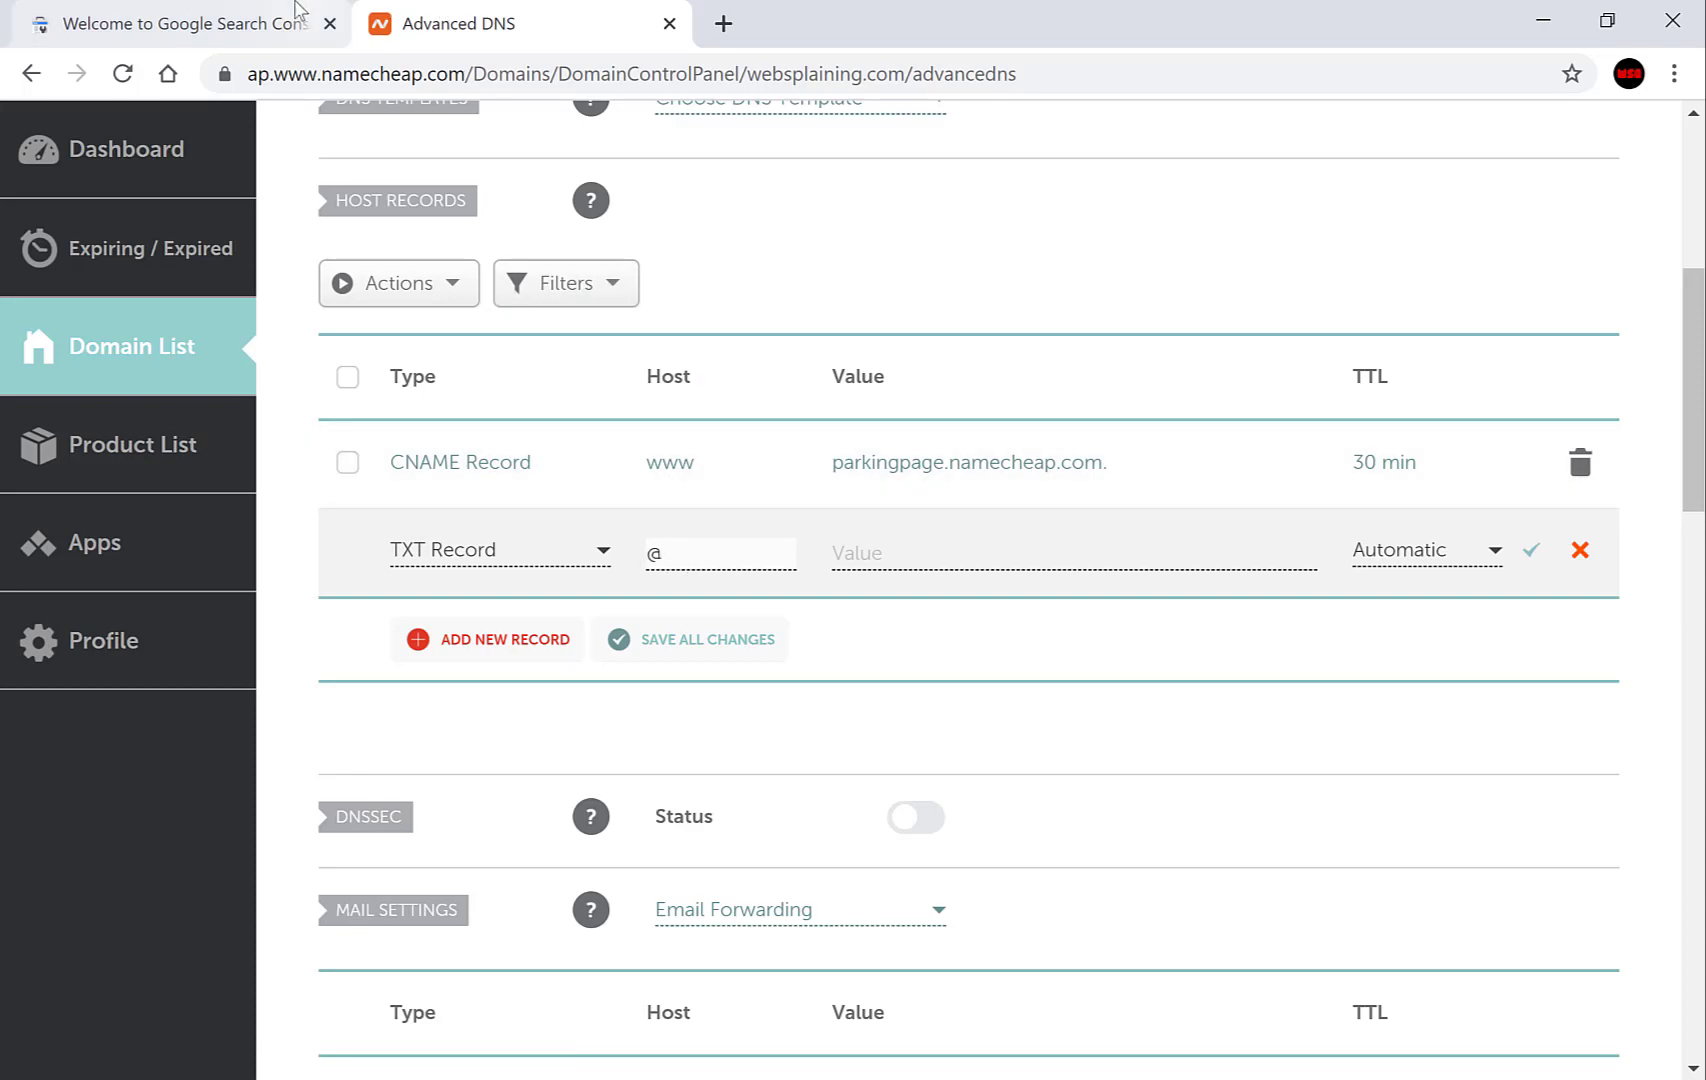
# Step: Paste the copied Google site-verification string as the TXT value and save the record
pyautogui.click(340, 10)
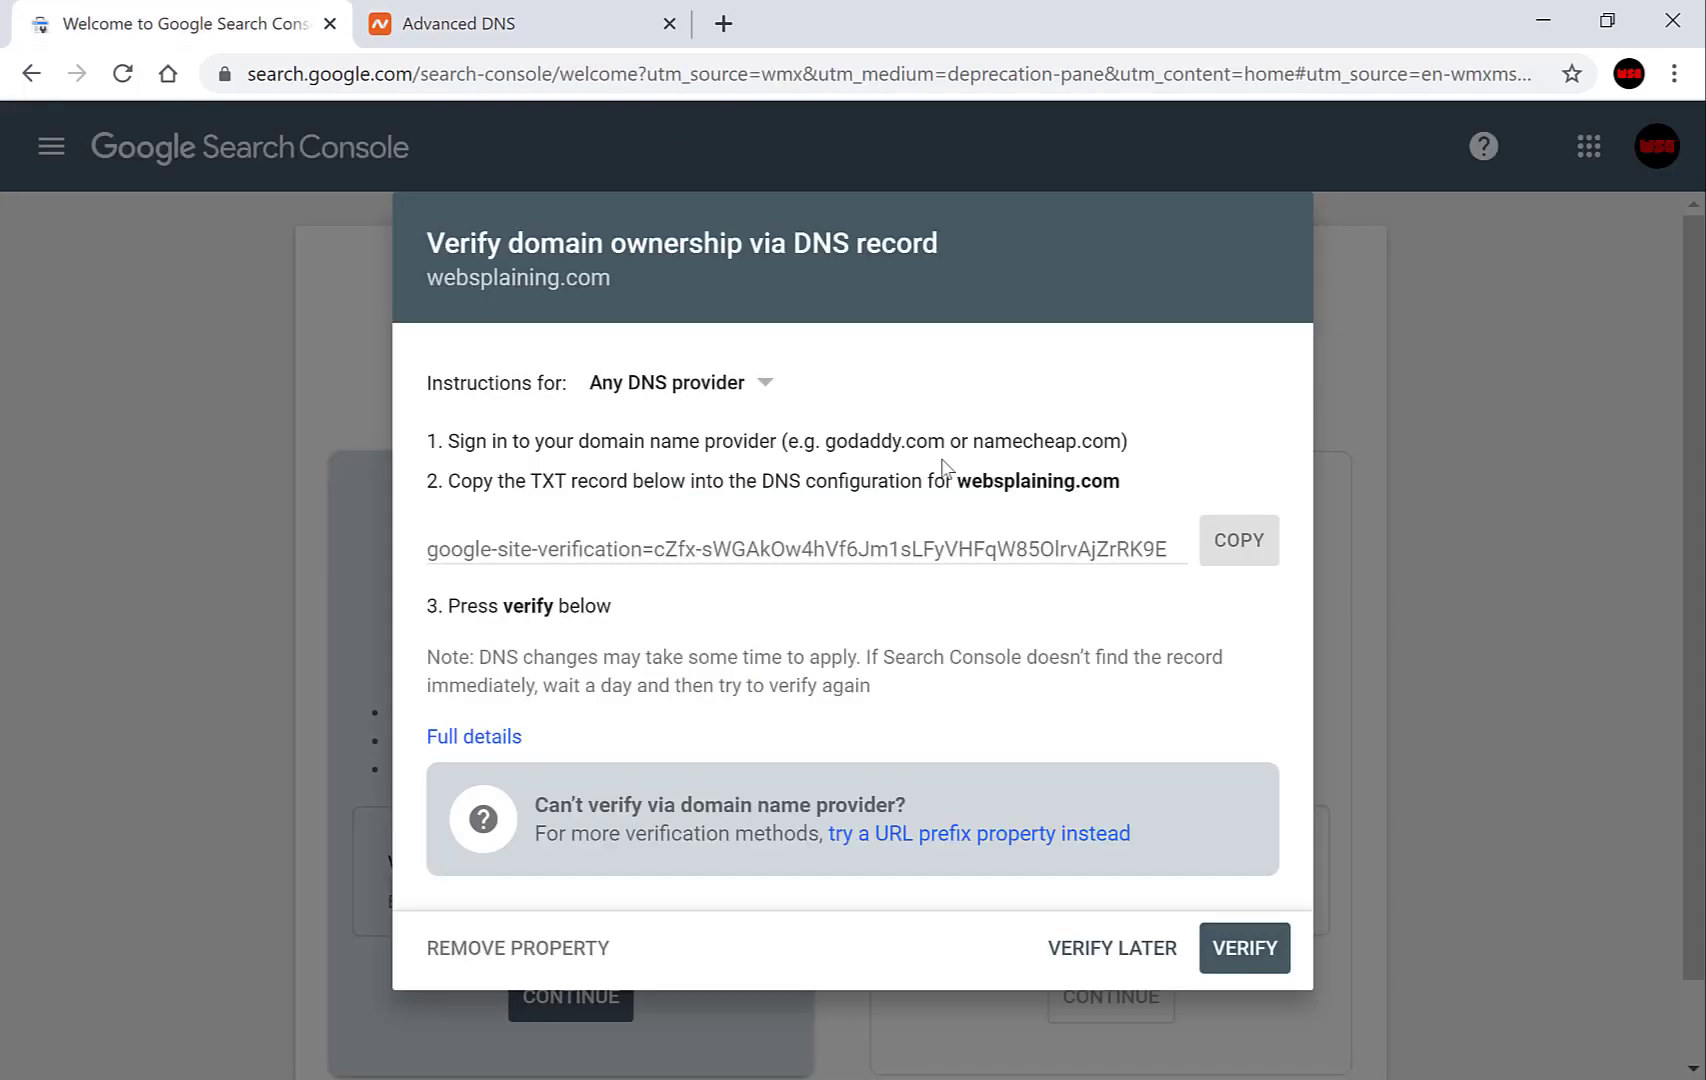
pyautogui.click(1247, 540)
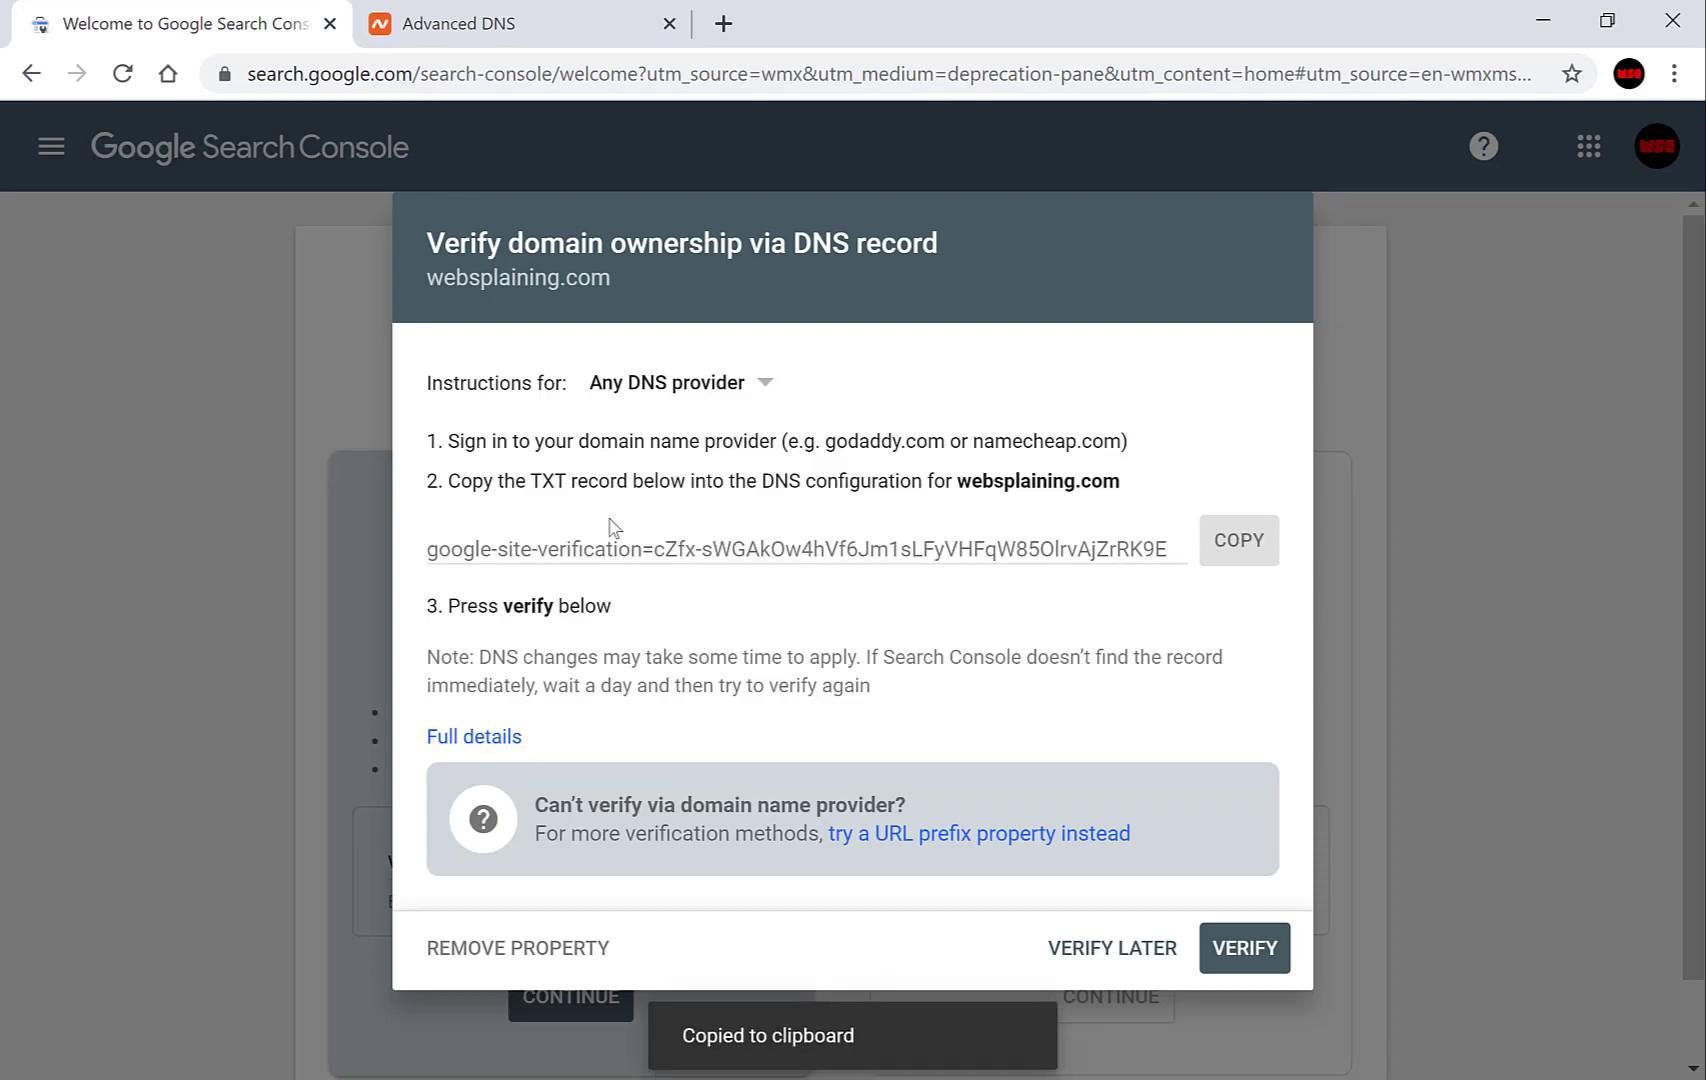
pyautogui.click(563, 12)
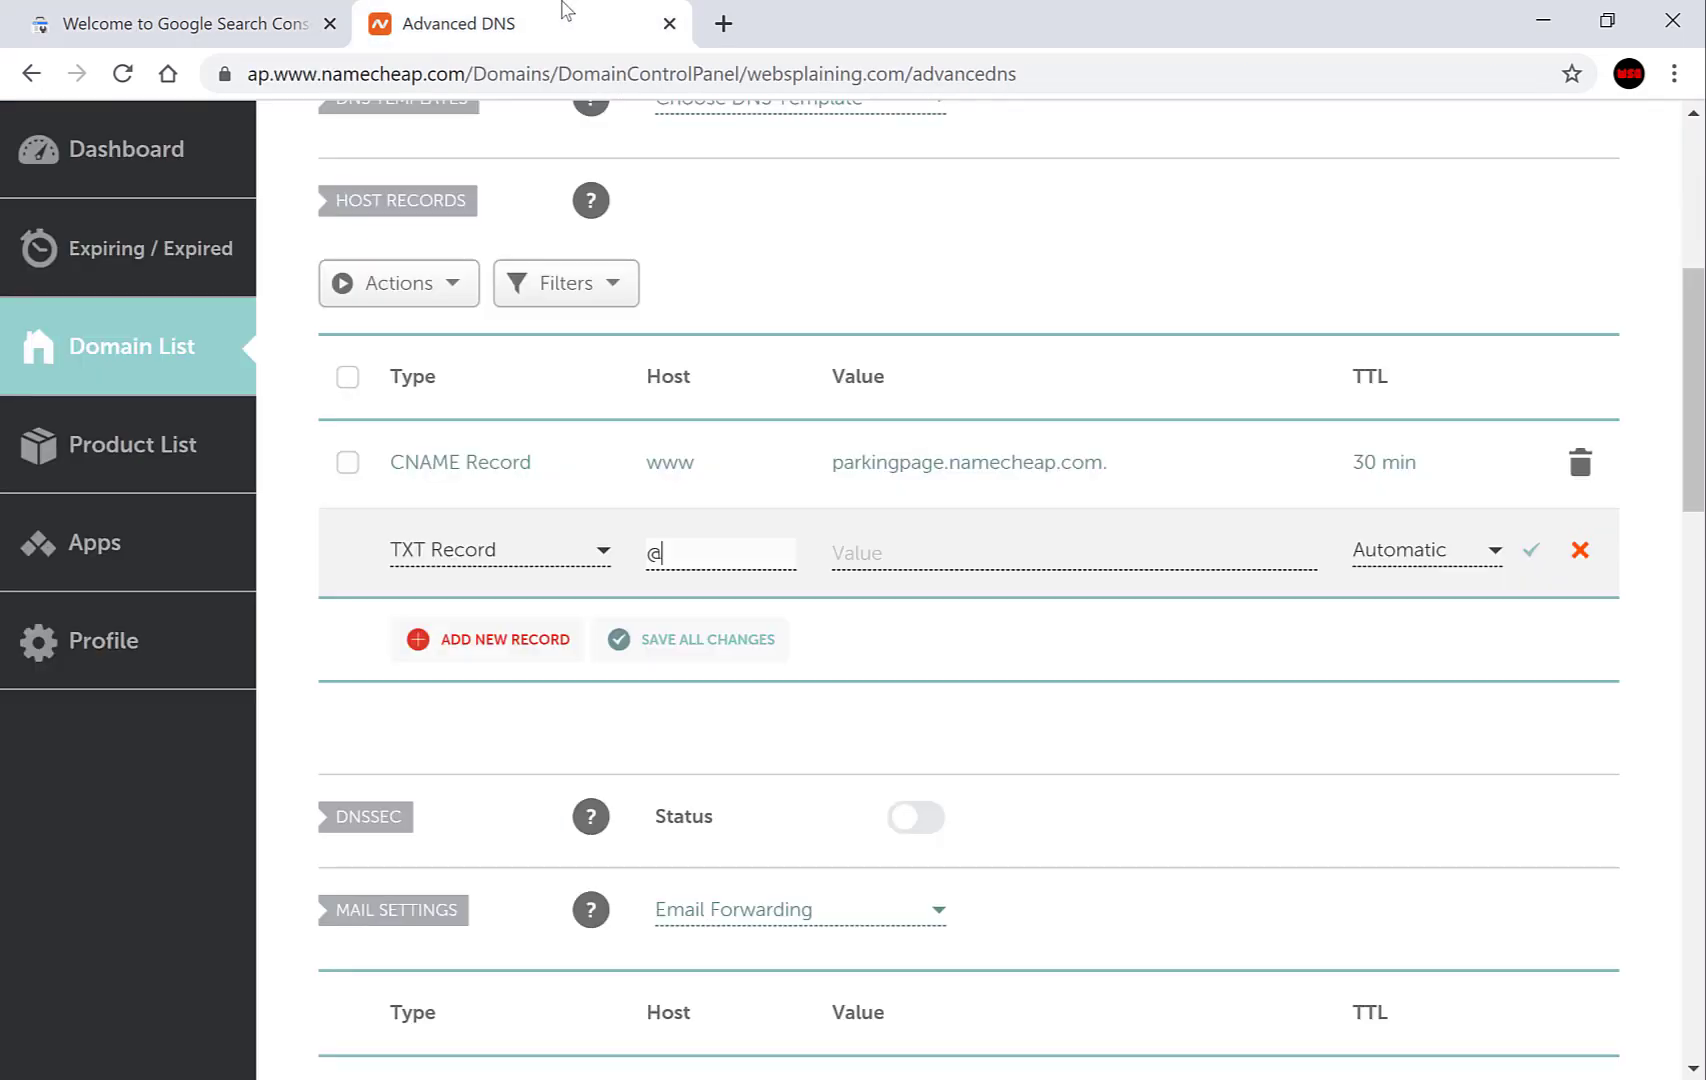
pyautogui.click(966, 549)
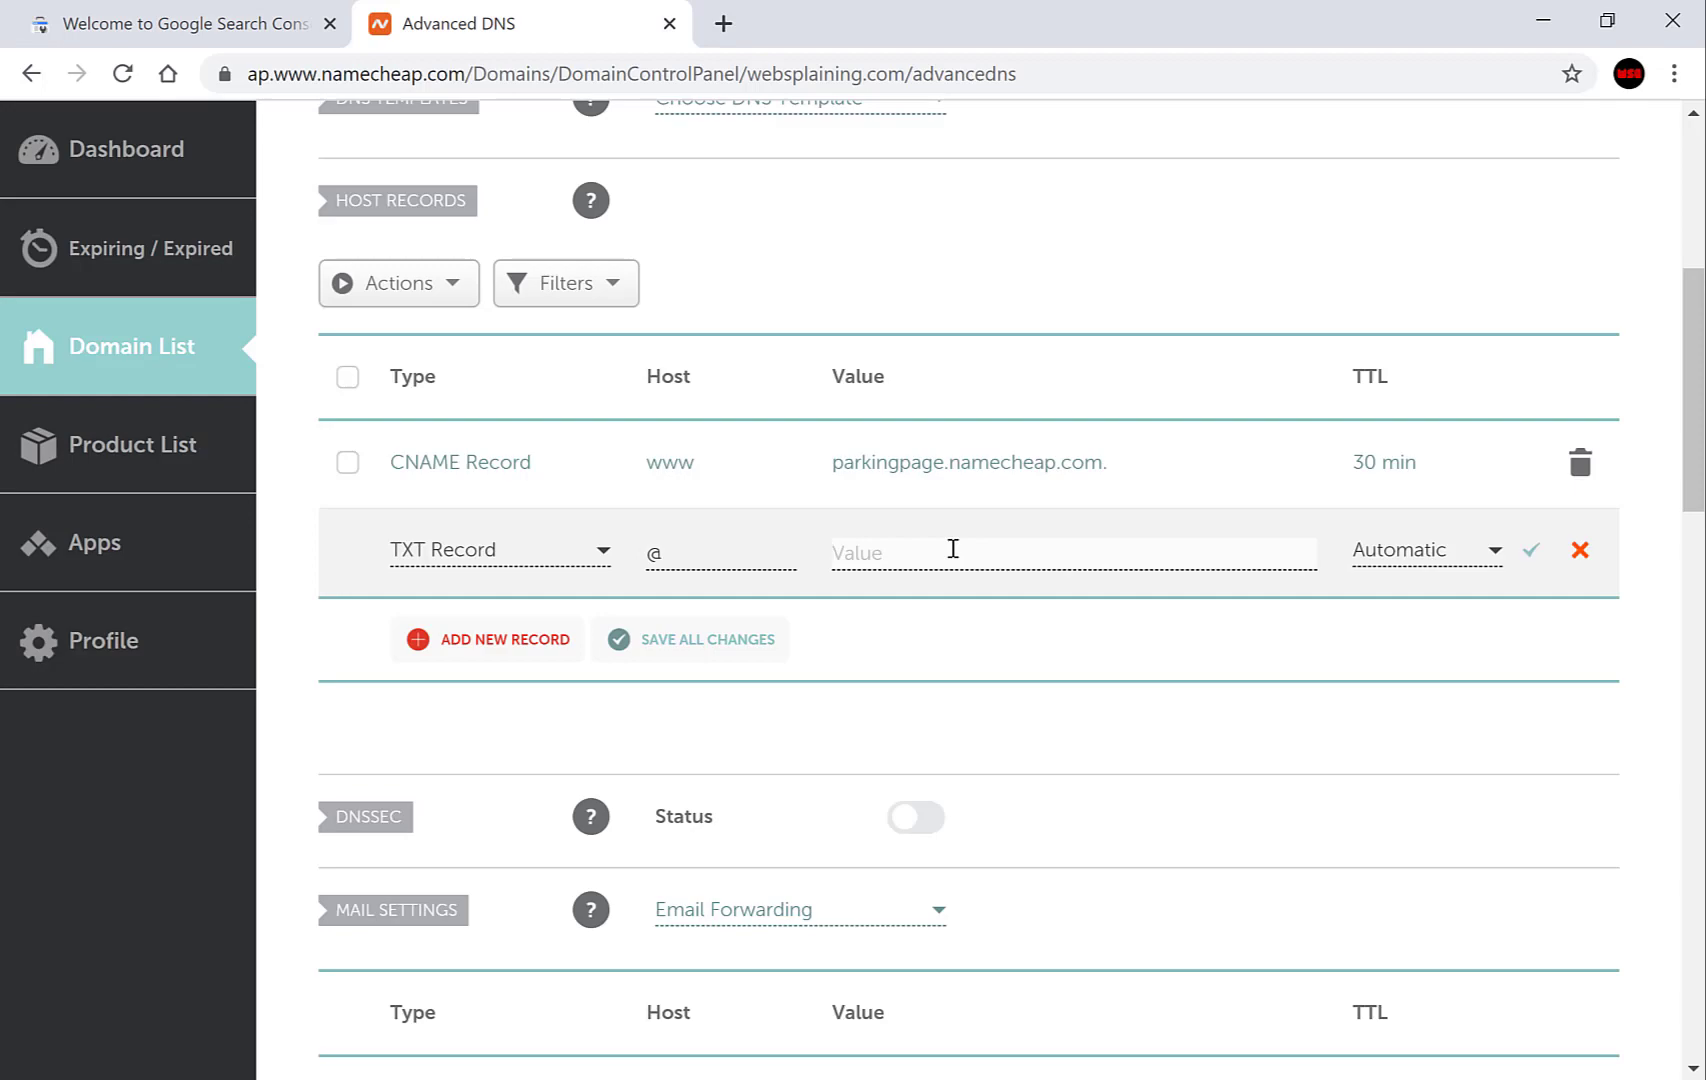
pyautogui.hotkey('ctrl', 'v')
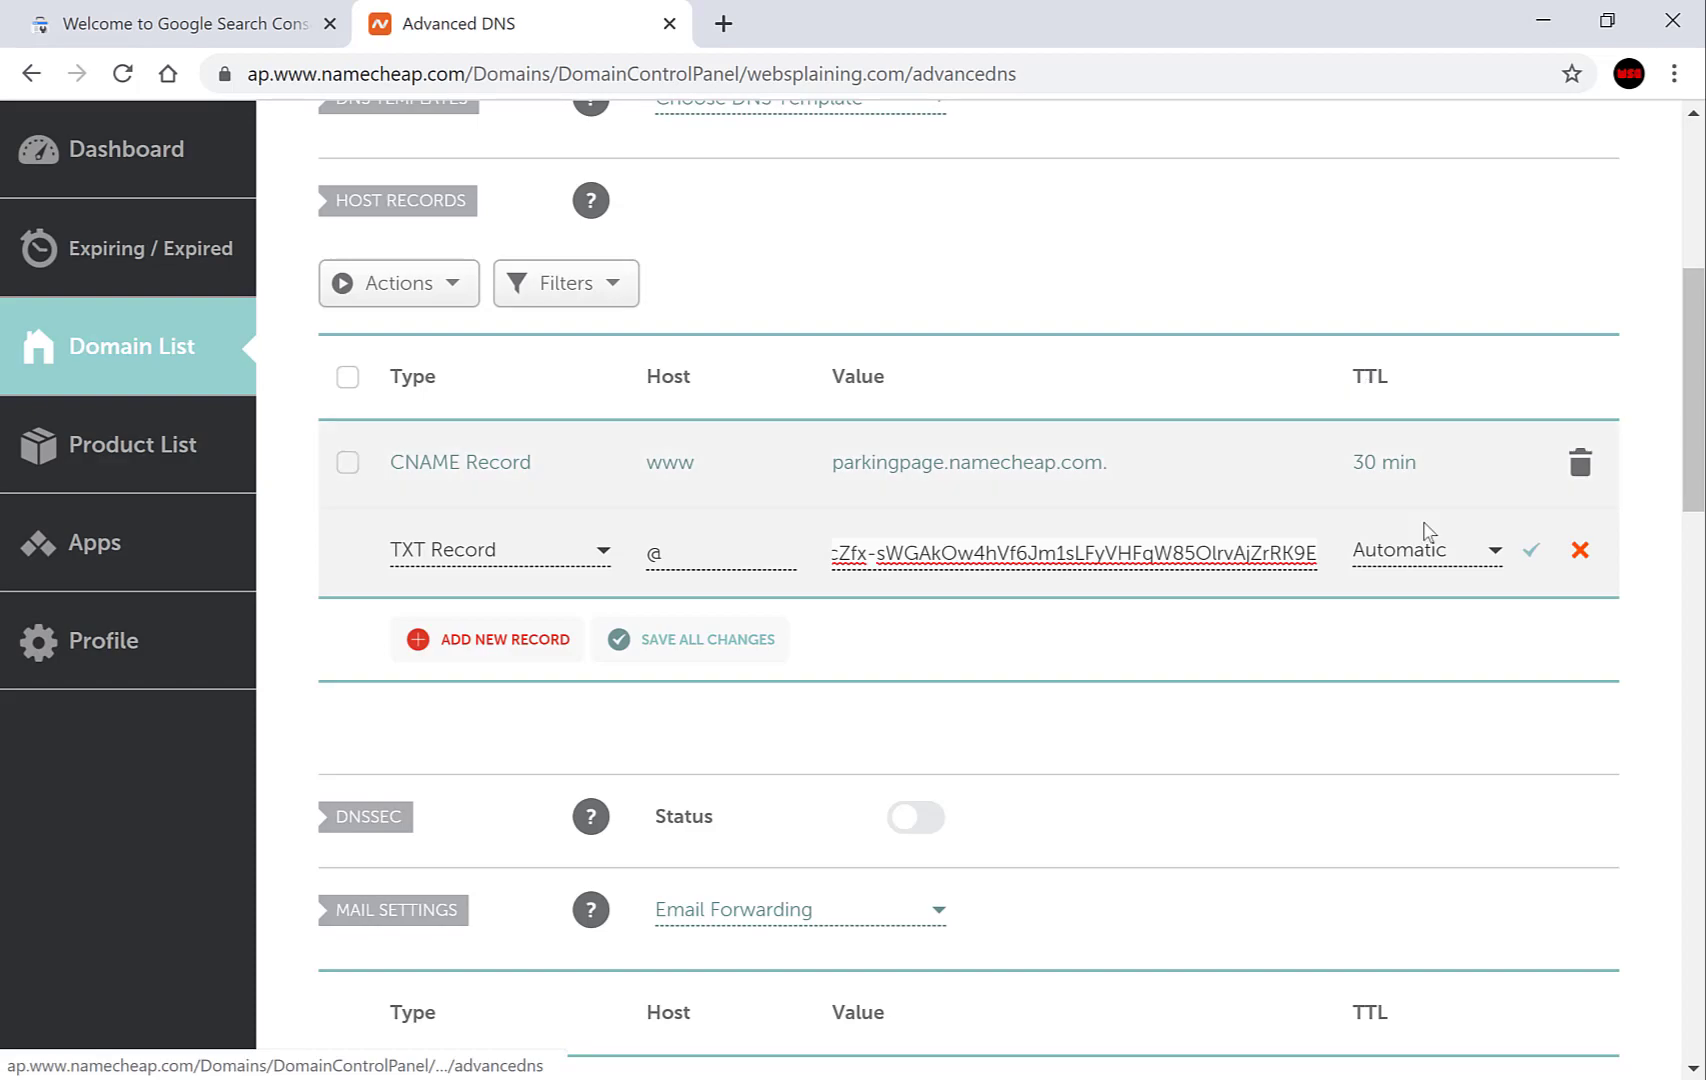
pyautogui.click(1535, 556)
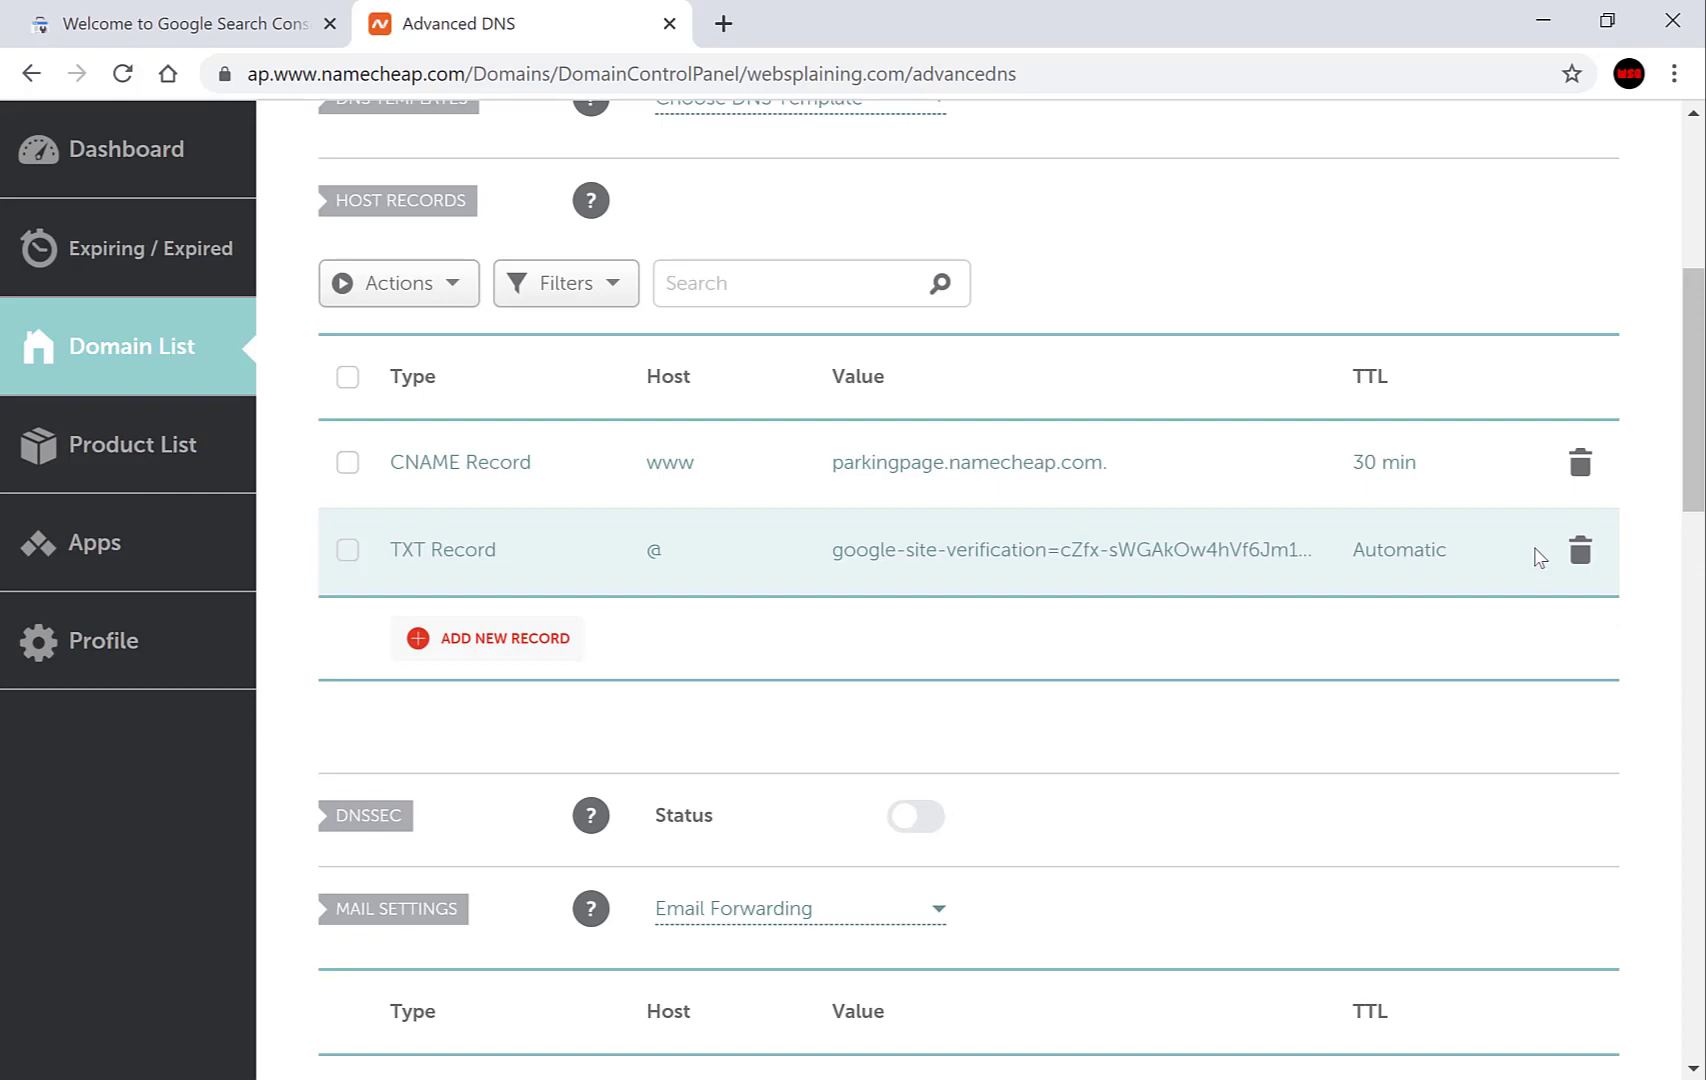
# Step: Go back to the Search Console tab with the Verify domain ownership dialog
pyautogui.click(151, 12)
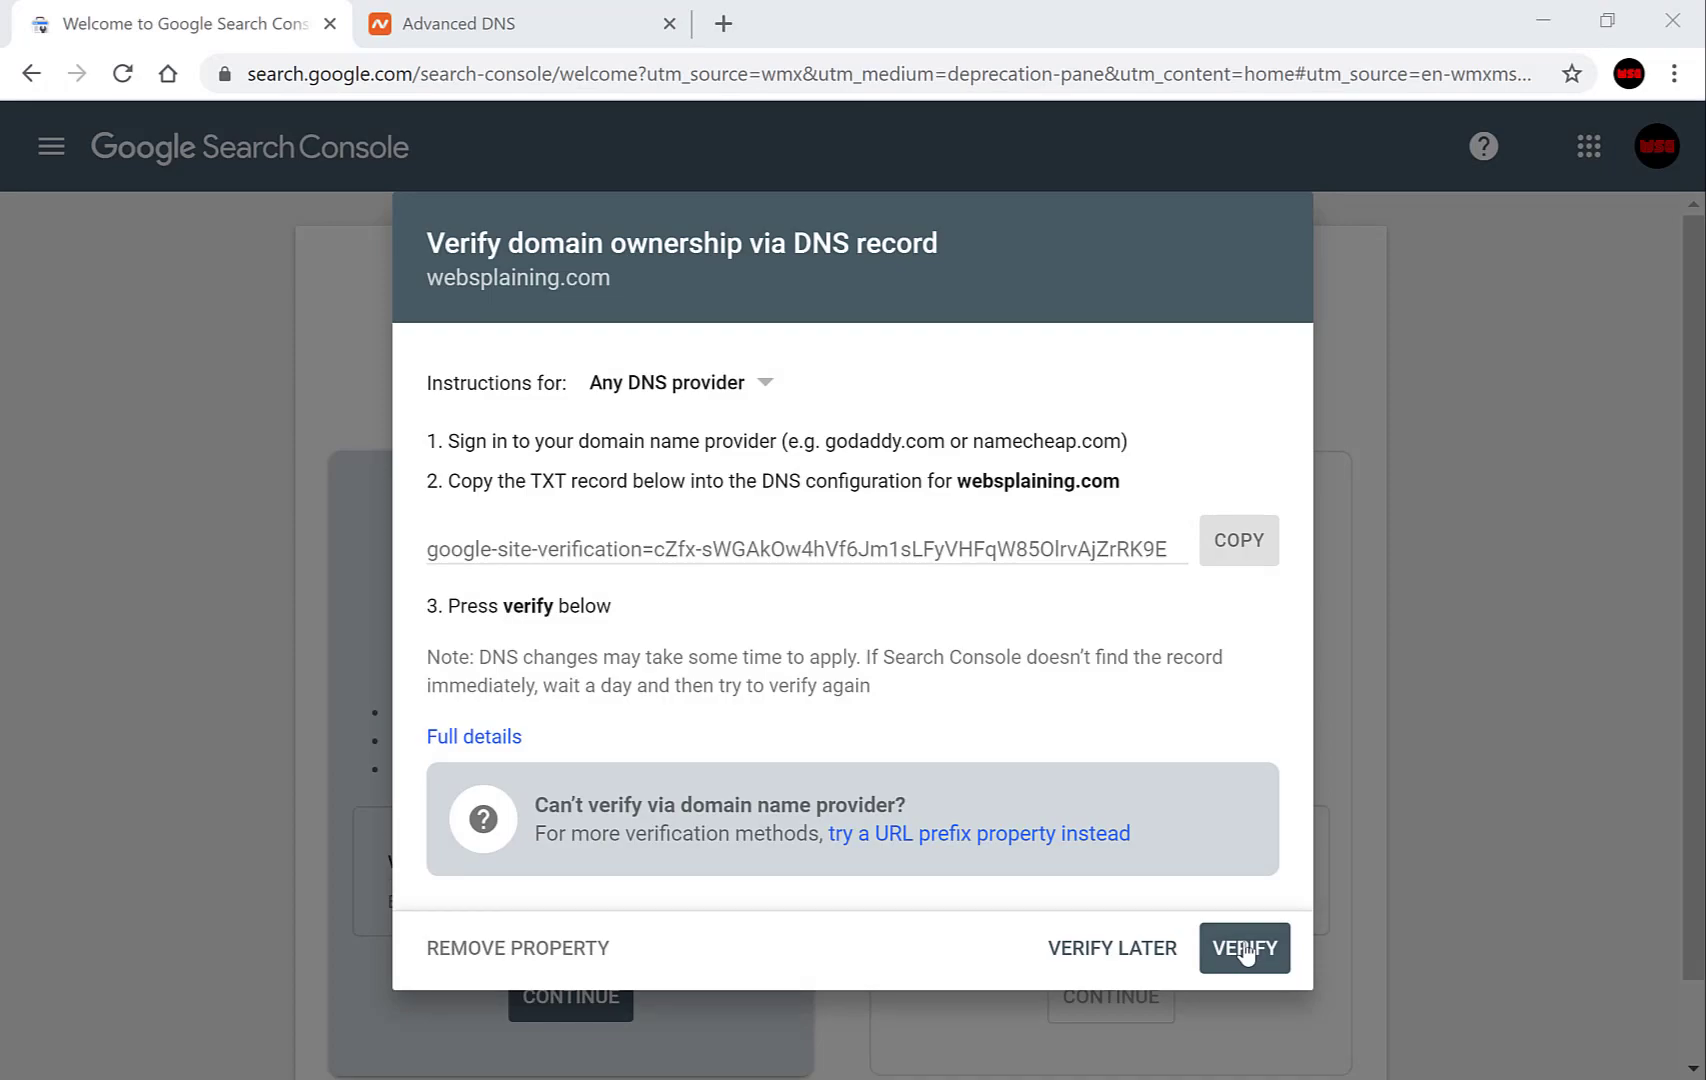
# Step: Verify ownership of websplaining.com using the DNS TXT record
pyautogui.click(1244, 948)
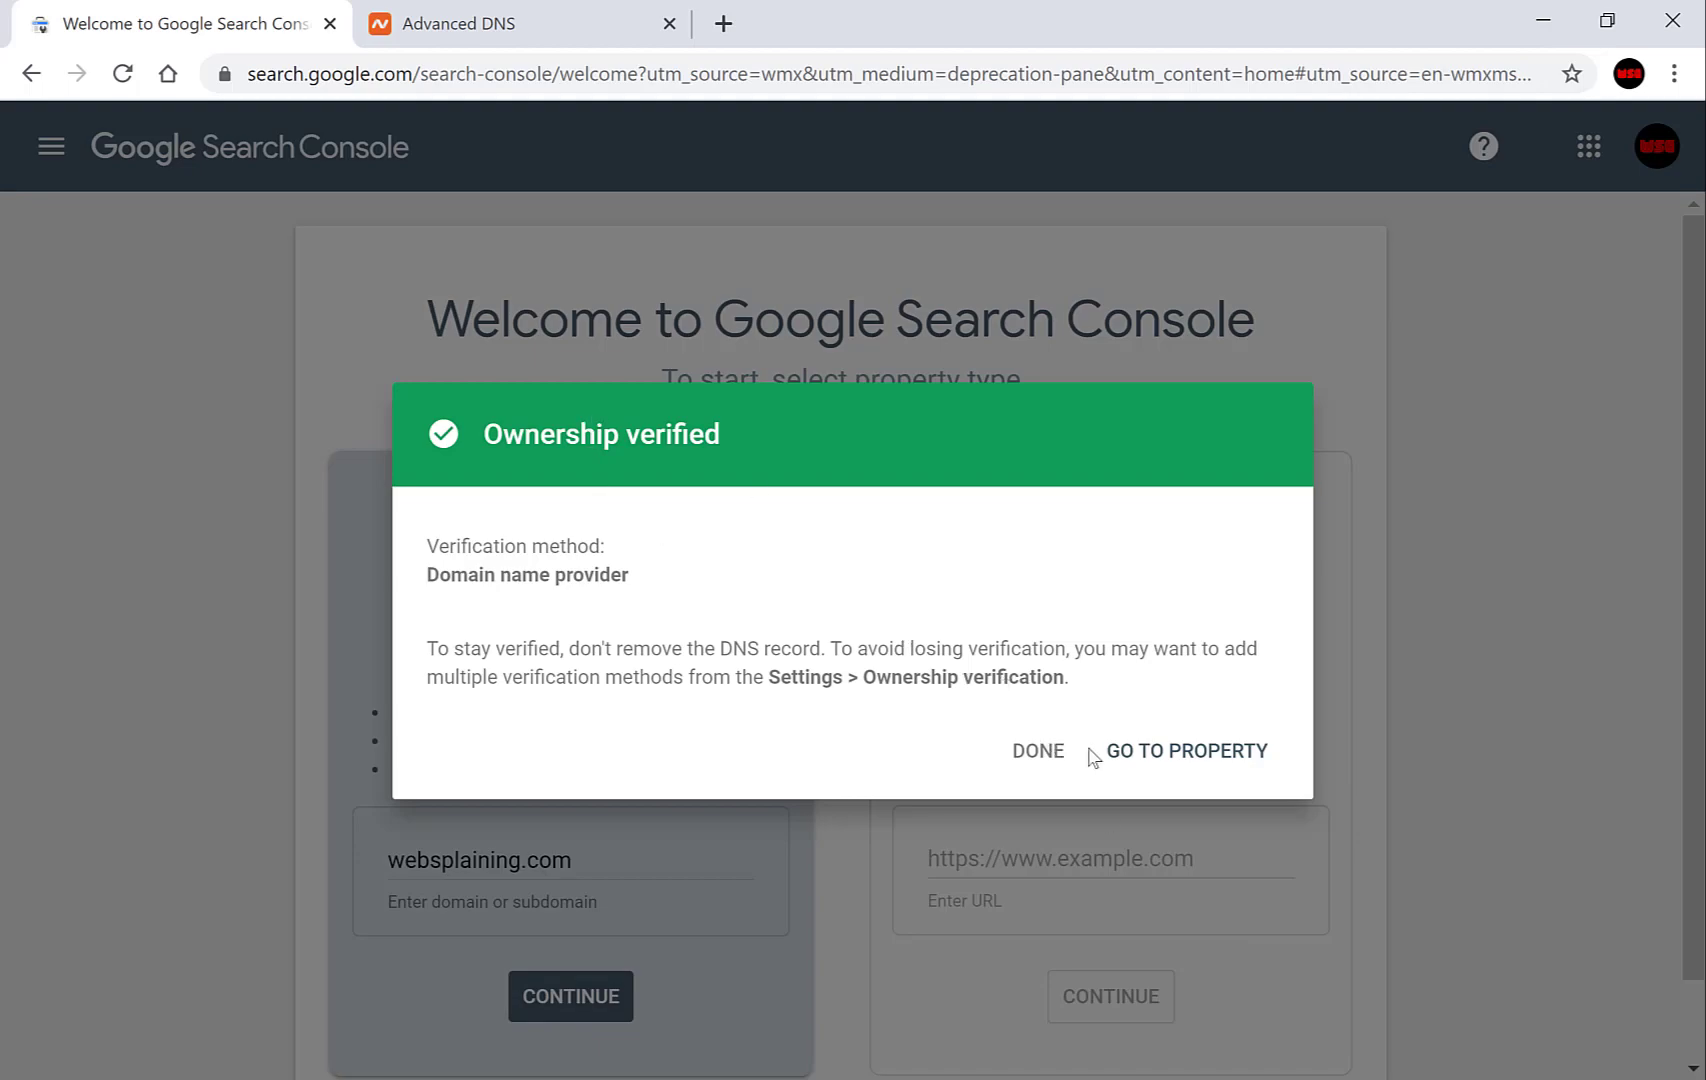
# Step: Open the verified websplaining.com property and dismiss the welcome, Overview and New feature tips
pyautogui.click(1165, 760)
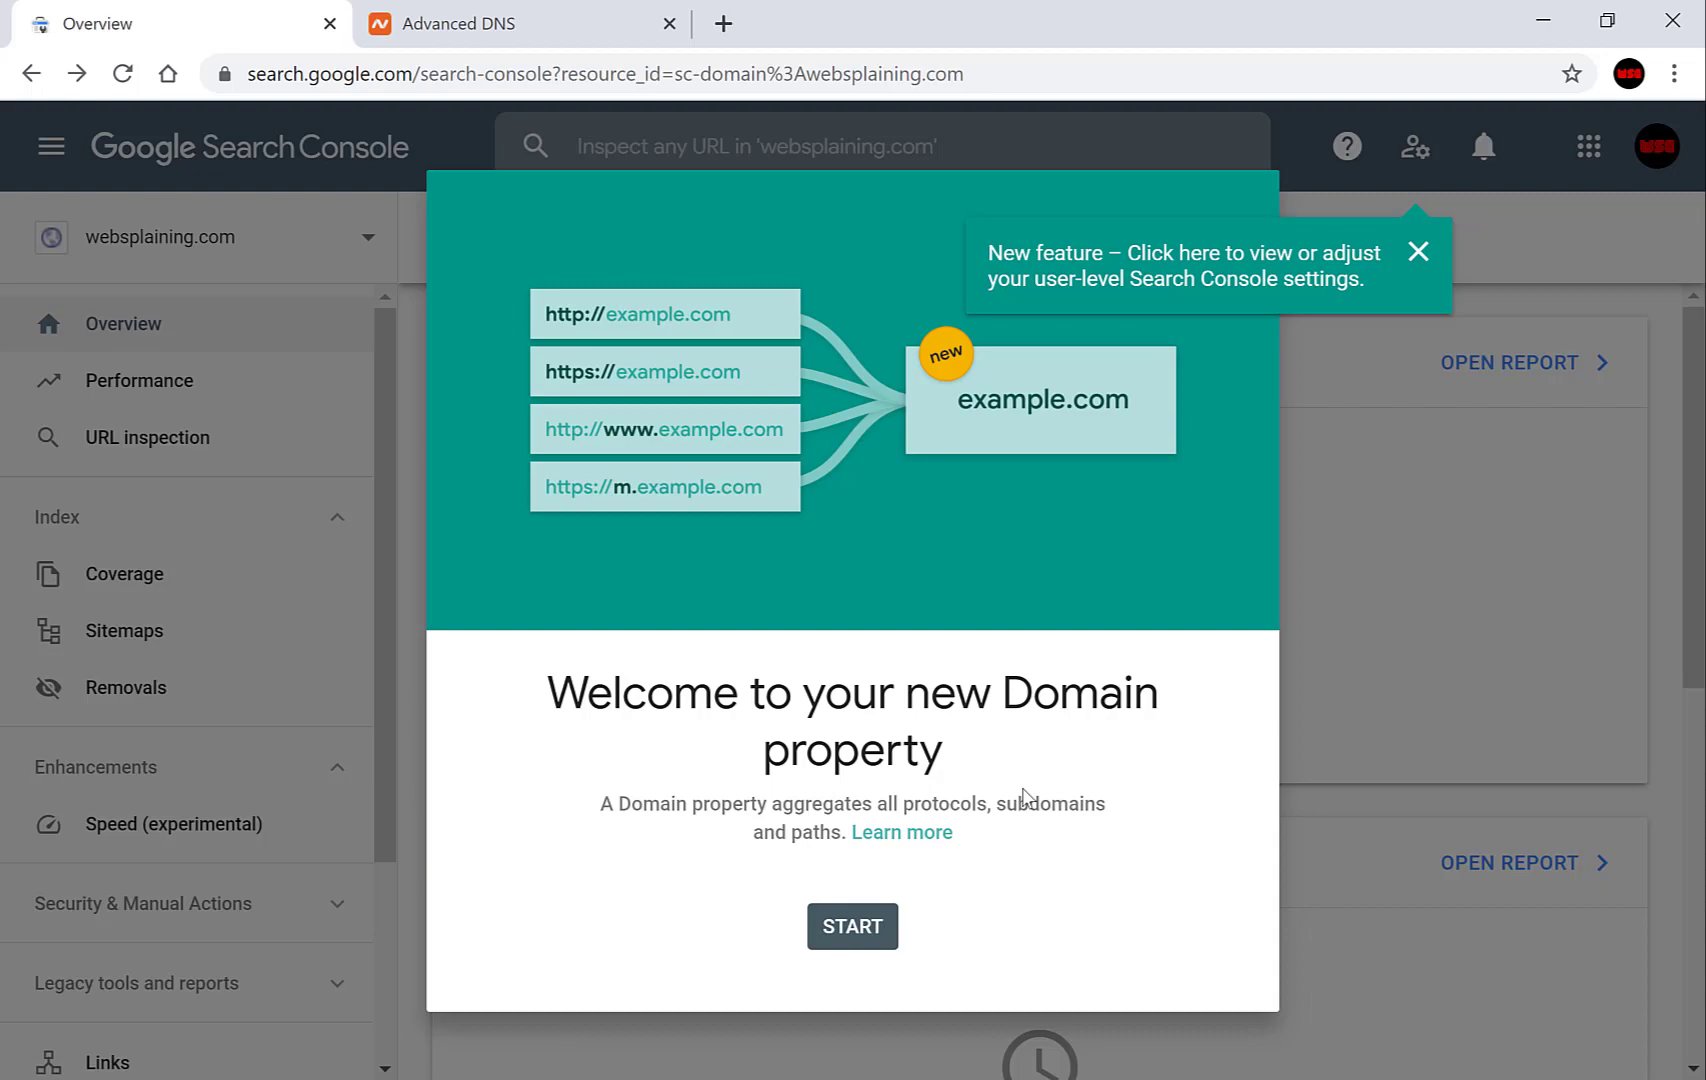
pyautogui.click(860, 930)
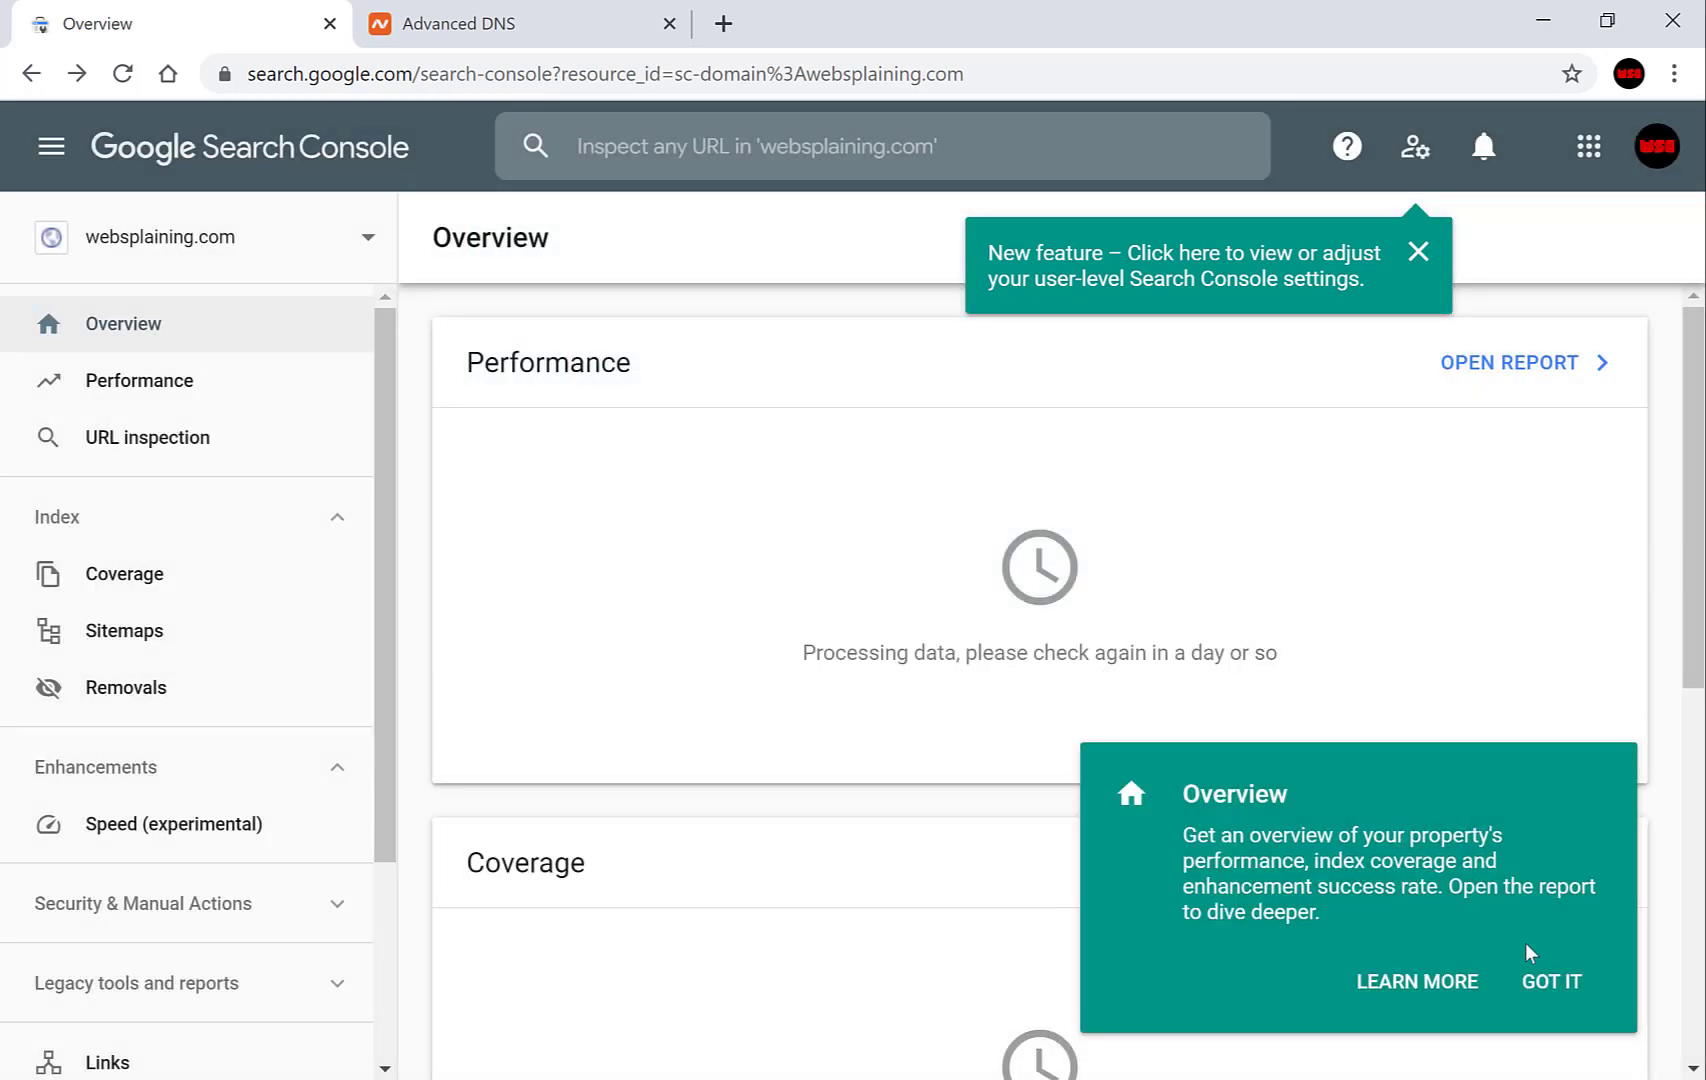
pyautogui.click(1546, 982)
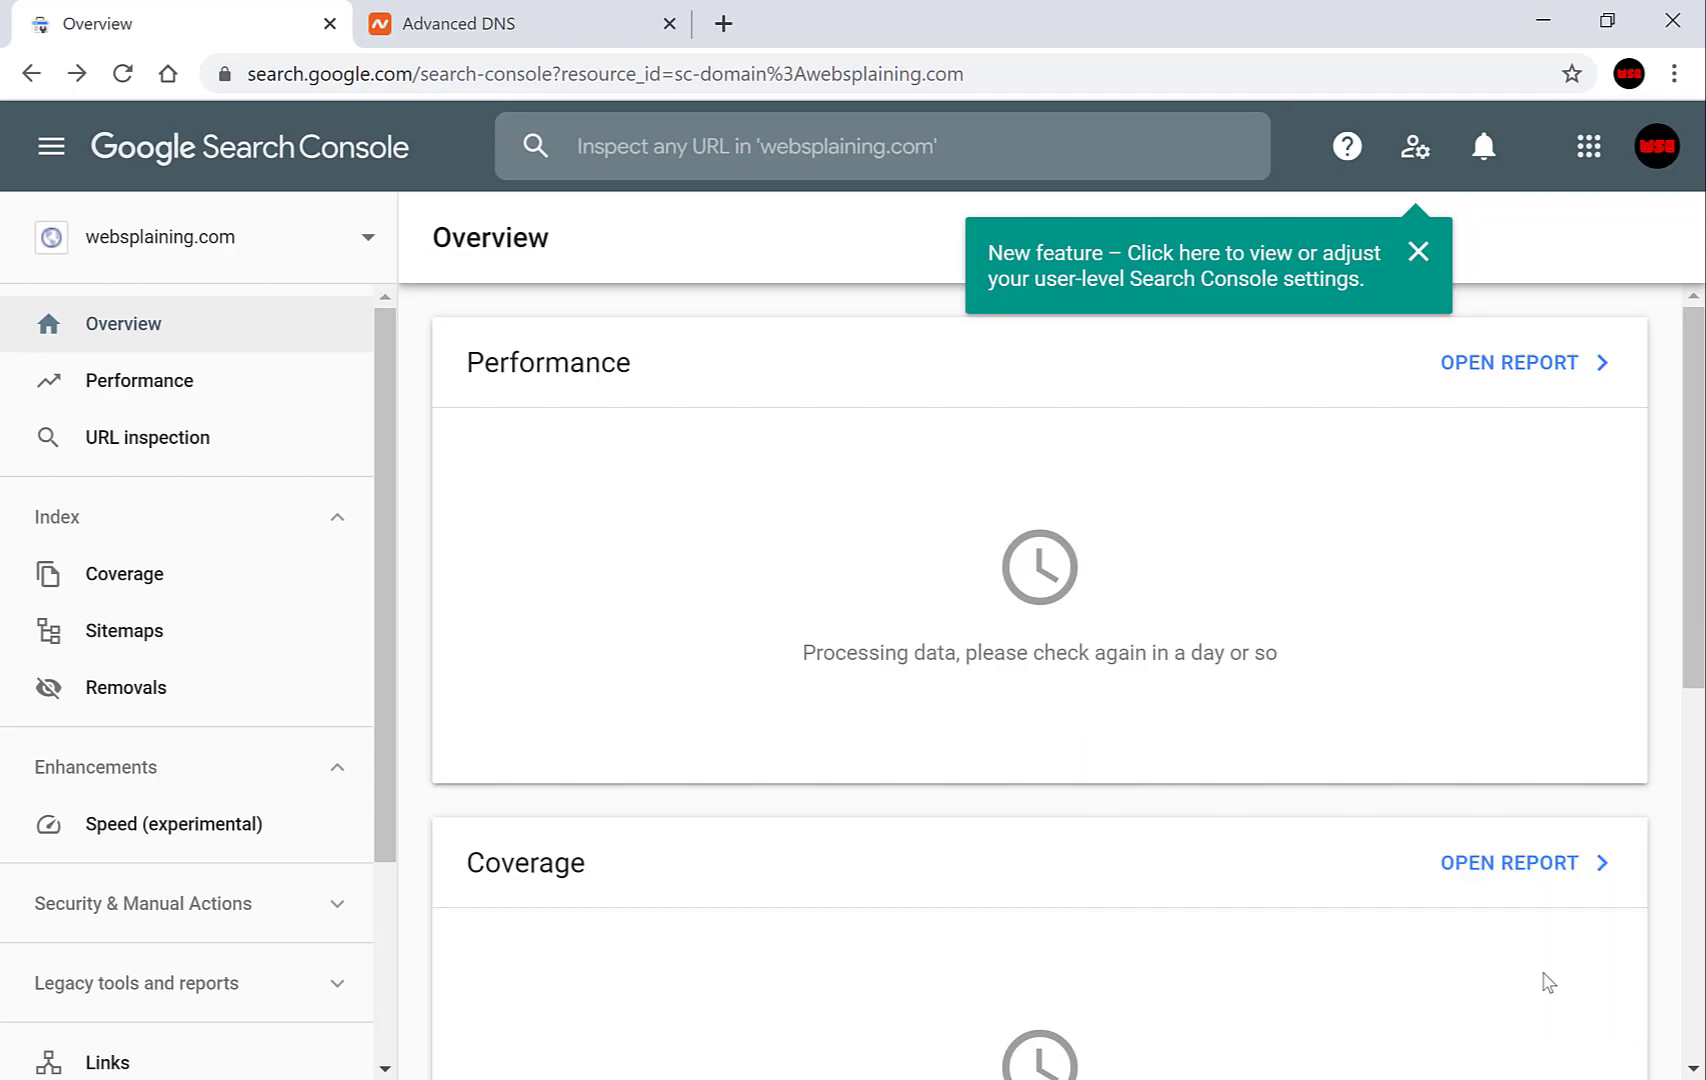
pyautogui.click(1418, 252)
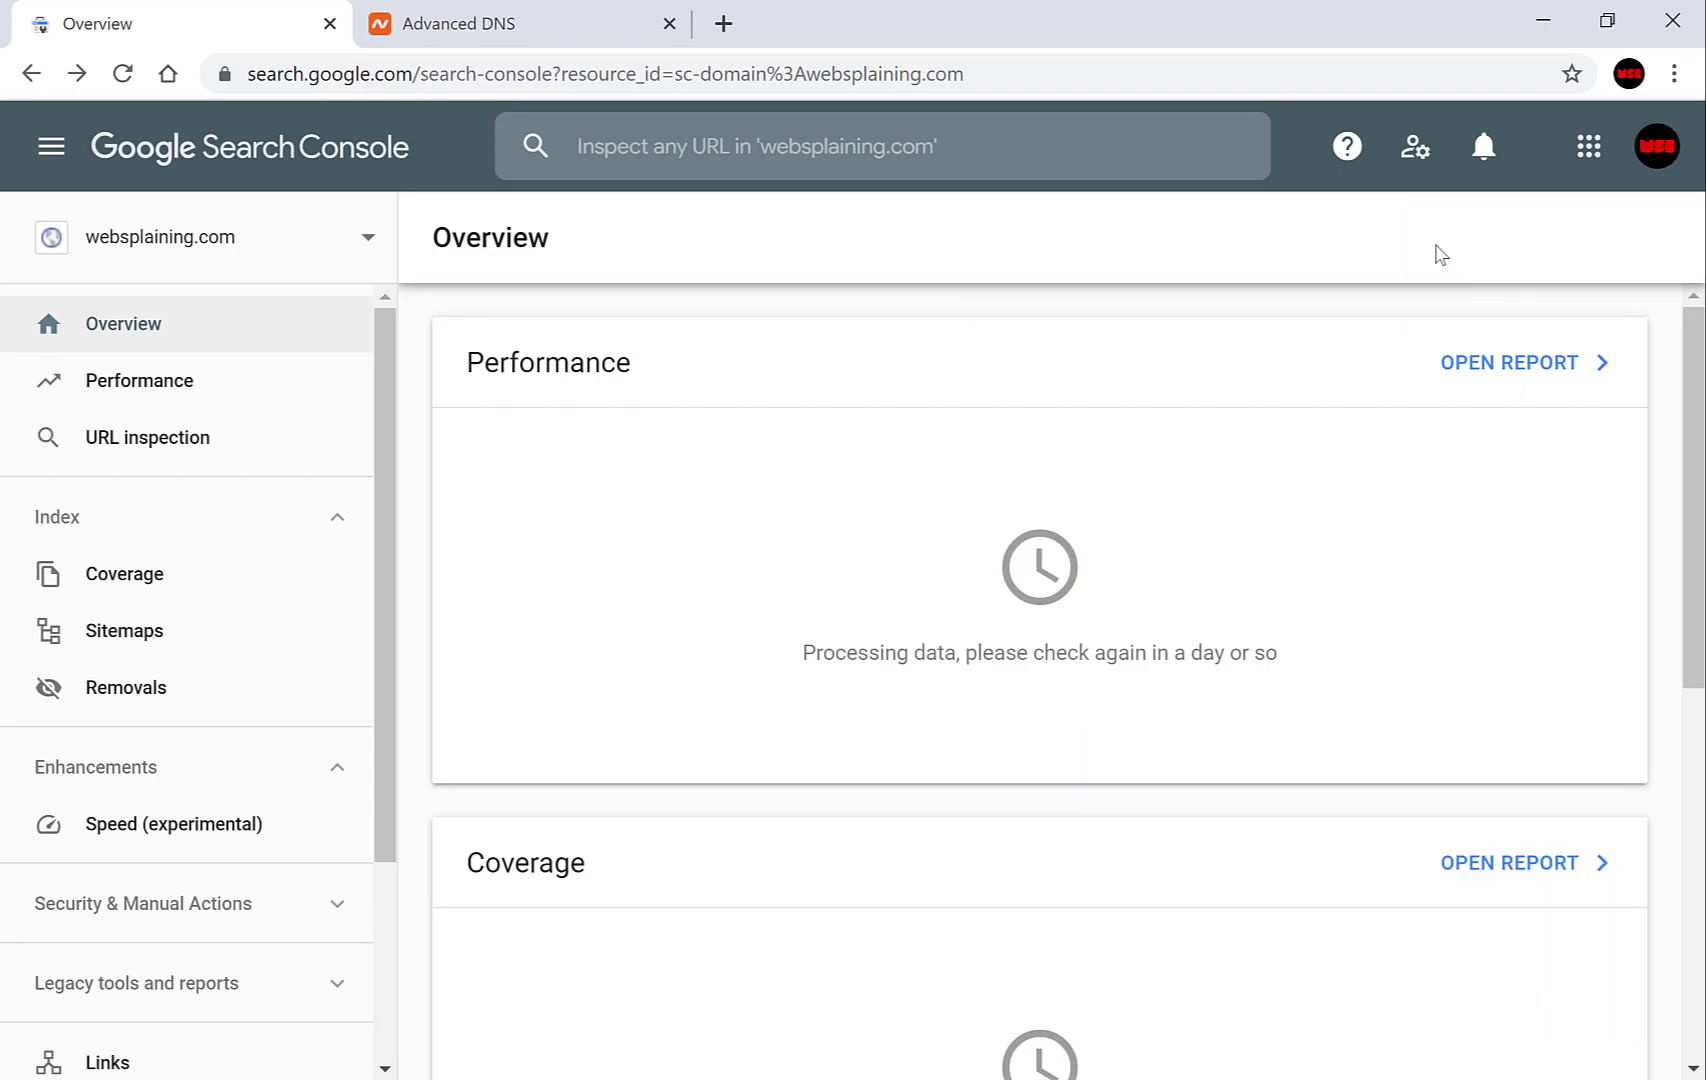
# Step: Inspect the URL websplaining.com with the URL inspection tool
pyautogui.click(190, 447)
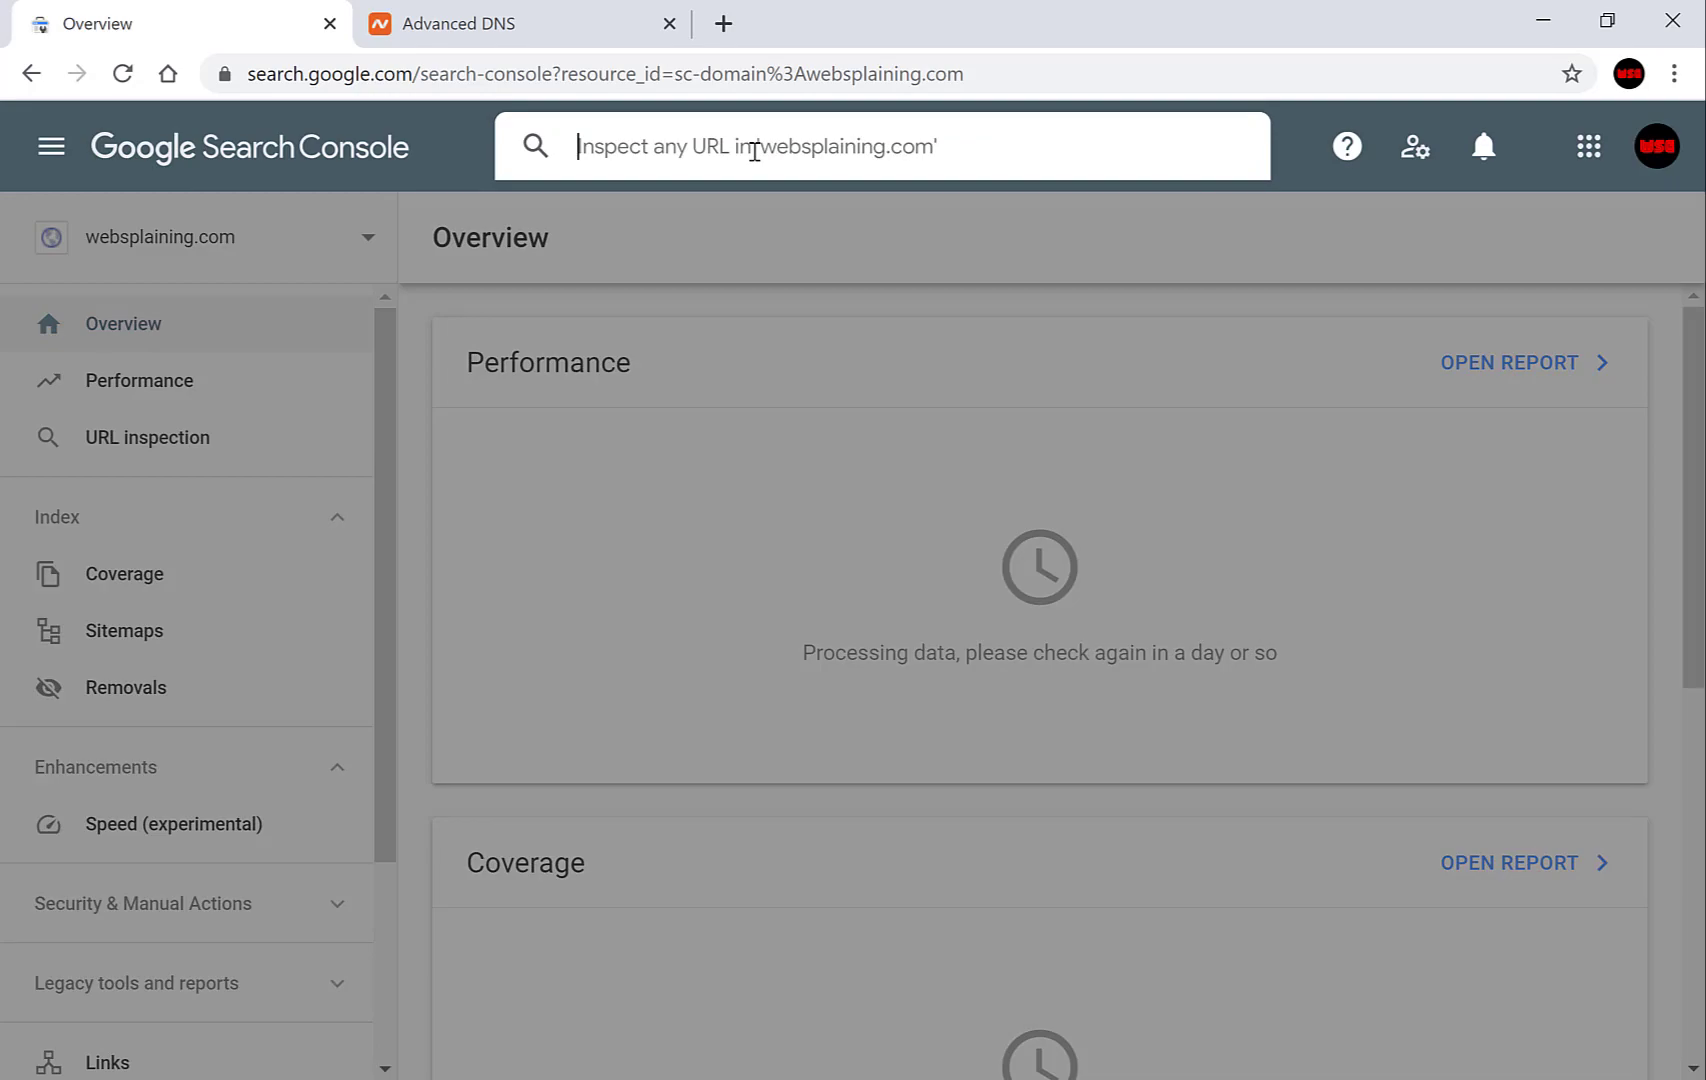
pyautogui.write('websplaining.com')
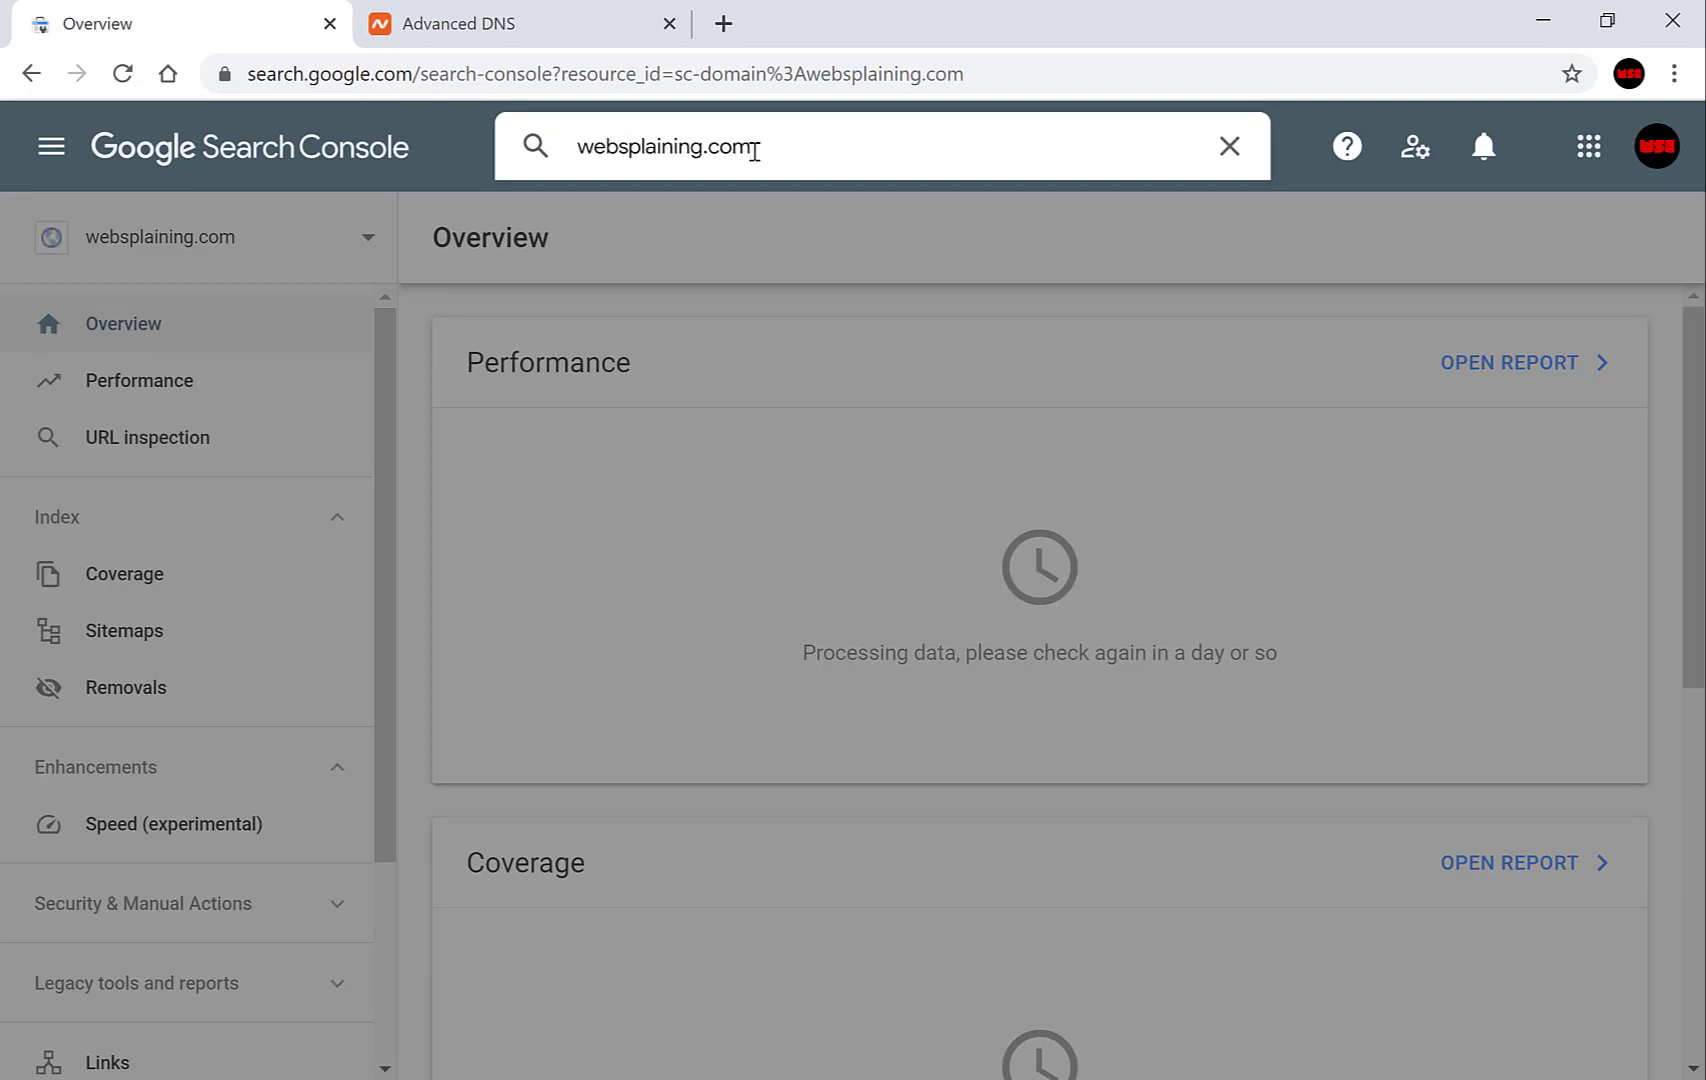
pyautogui.press('Return')
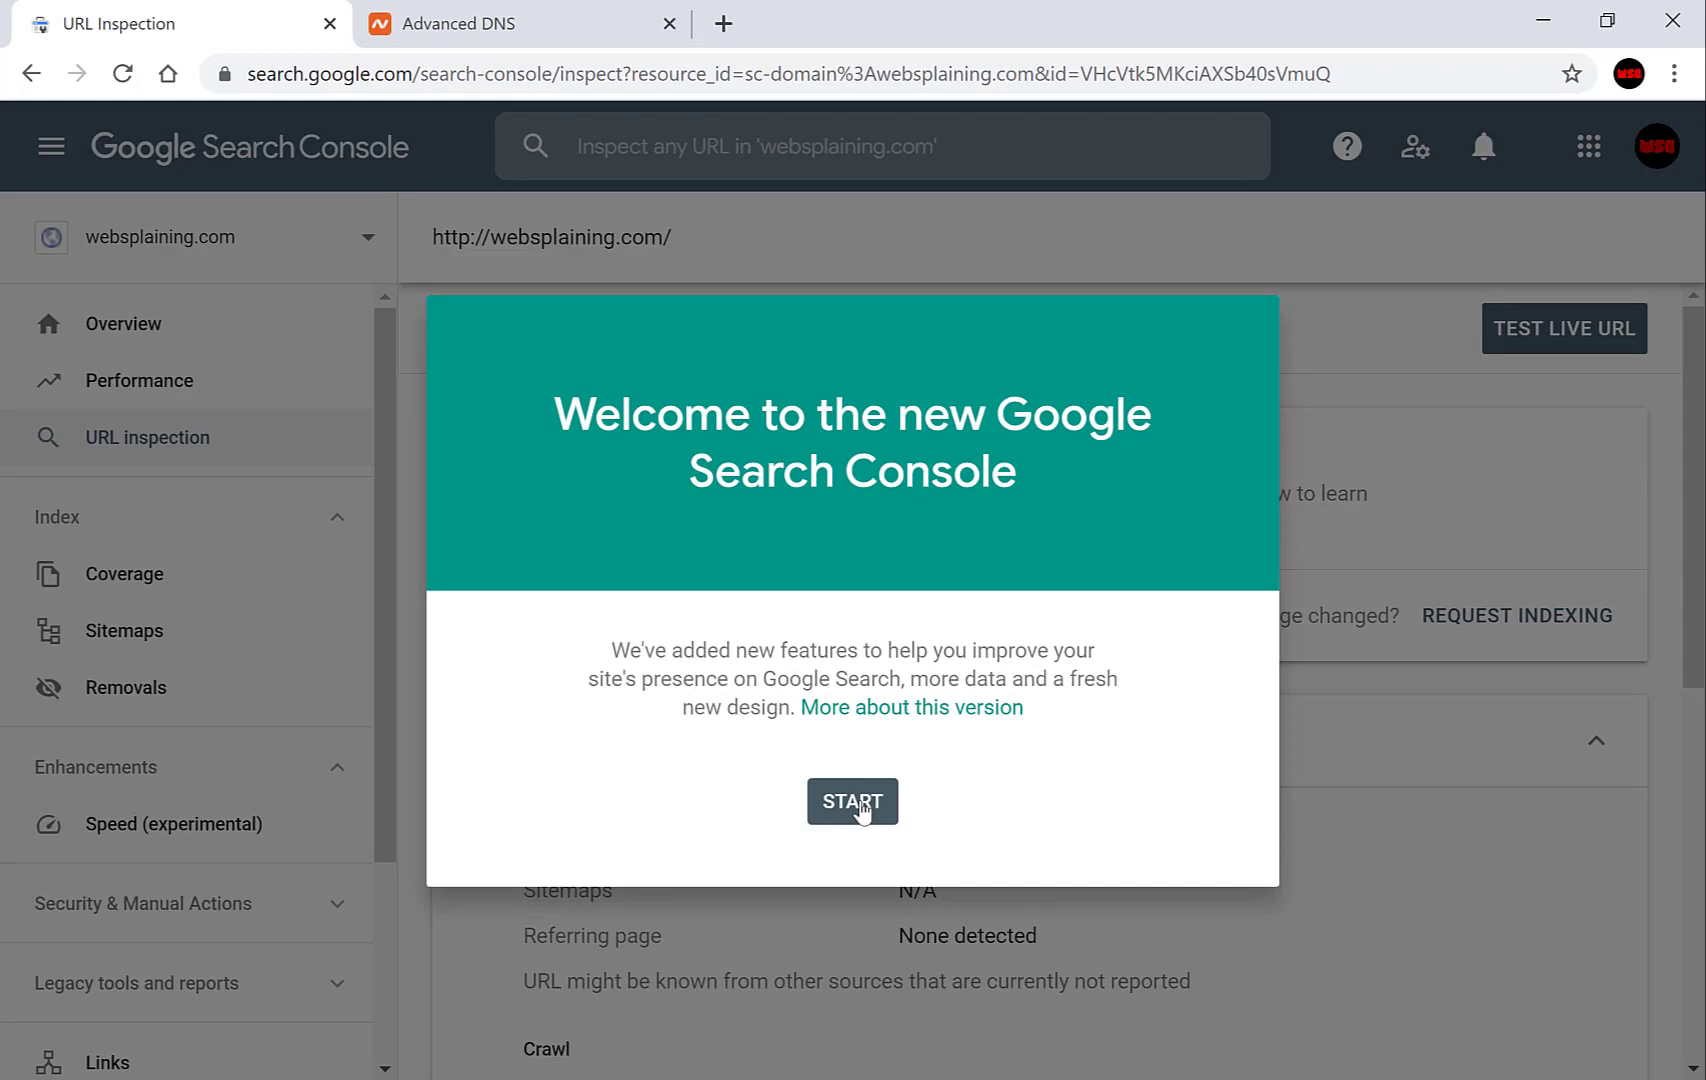
# Step: Dismiss the welcome and URL inspection tour pop-ups, then request indexing for the homepage
pyautogui.click(860, 805)
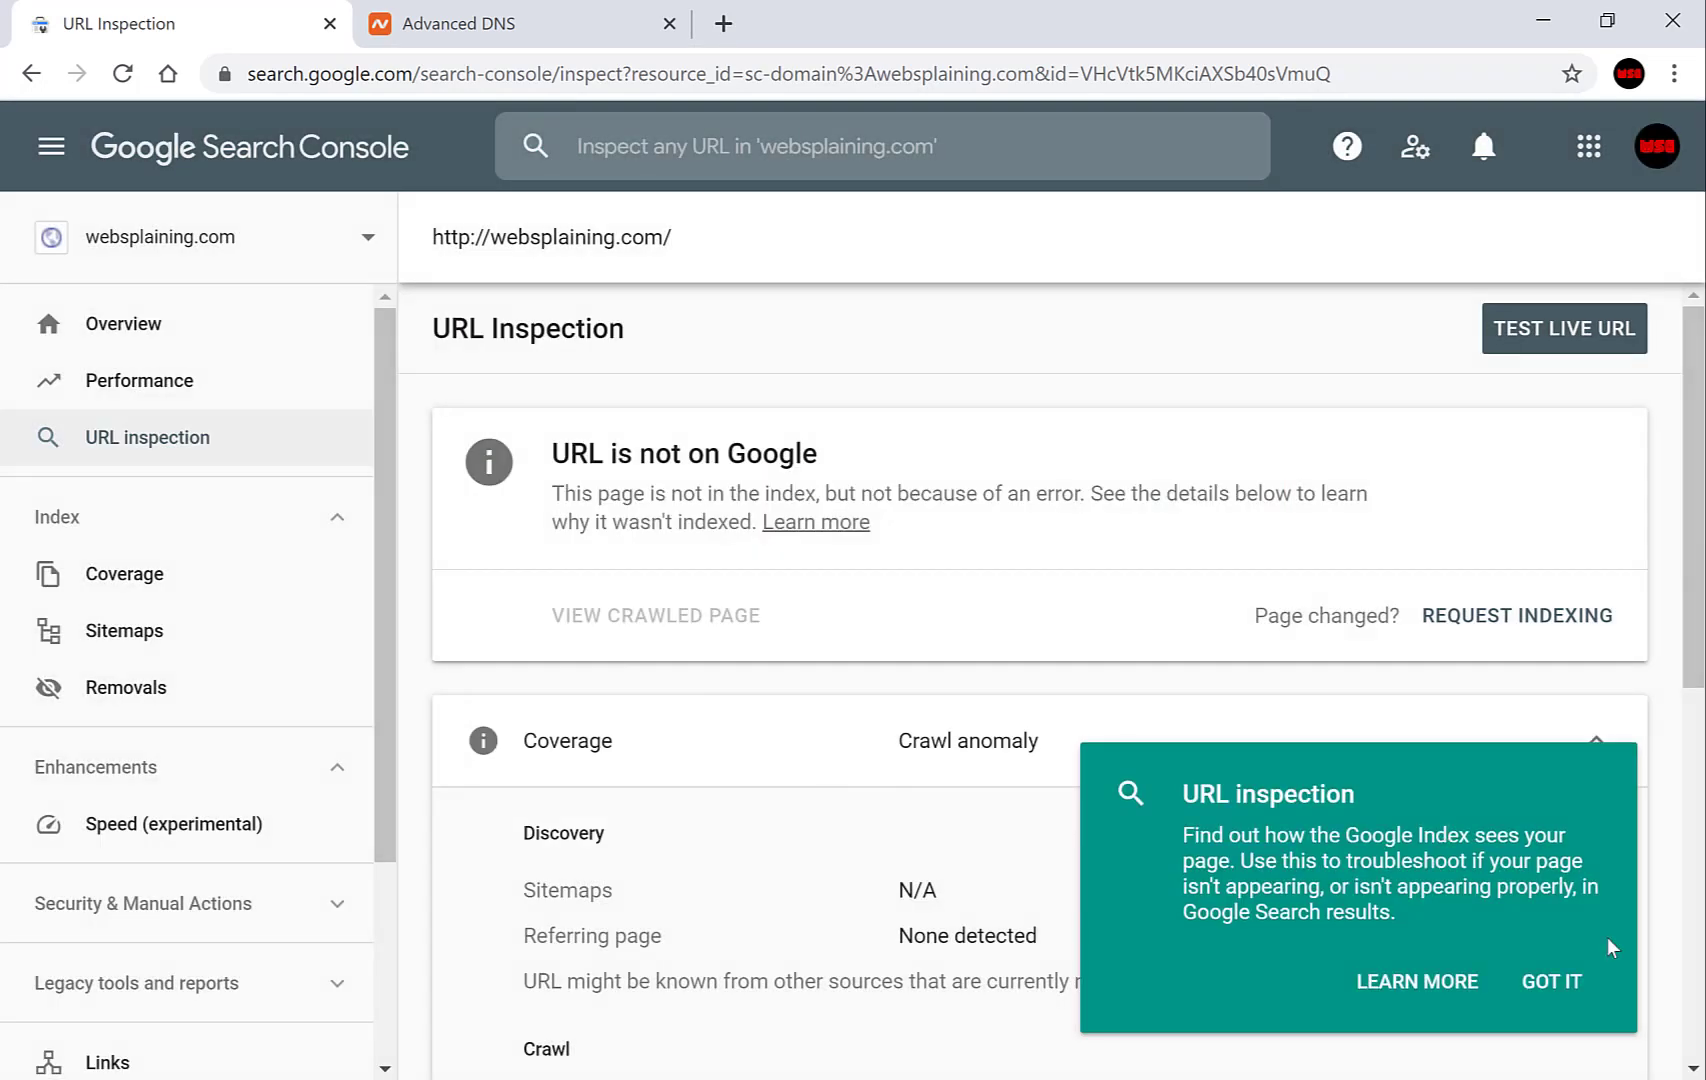
pyautogui.click(1567, 988)
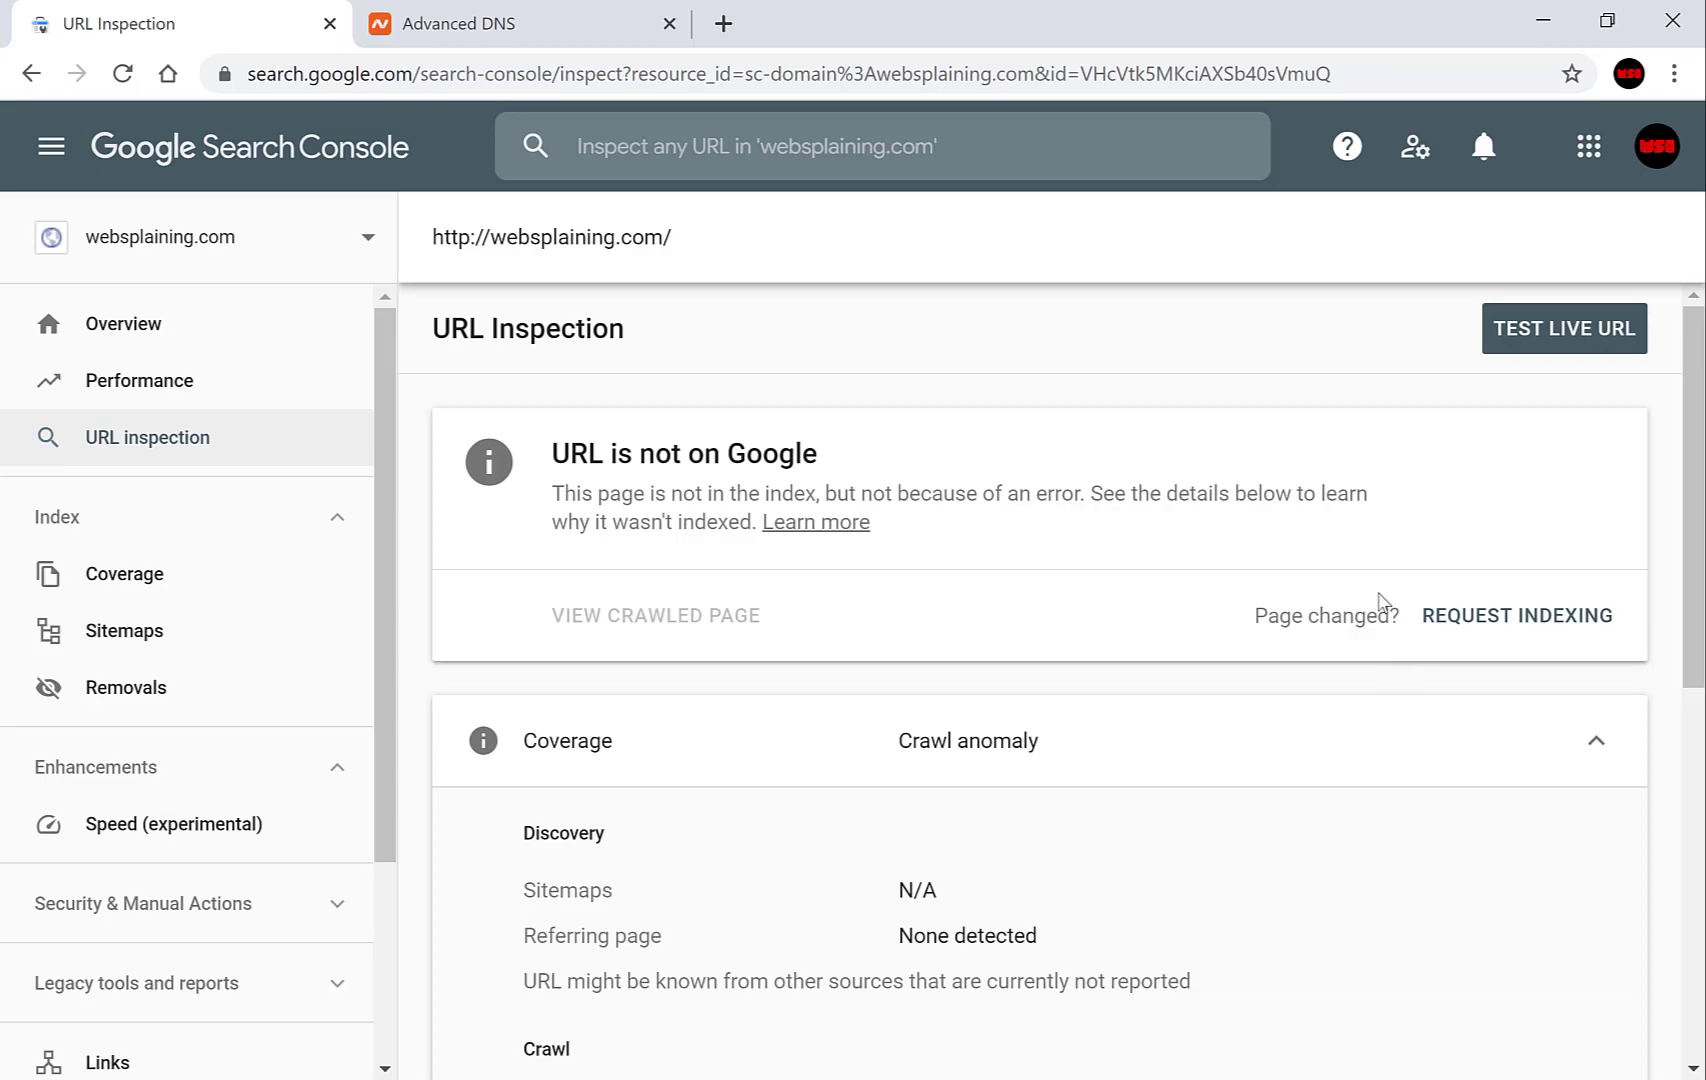
pyautogui.click(1558, 634)
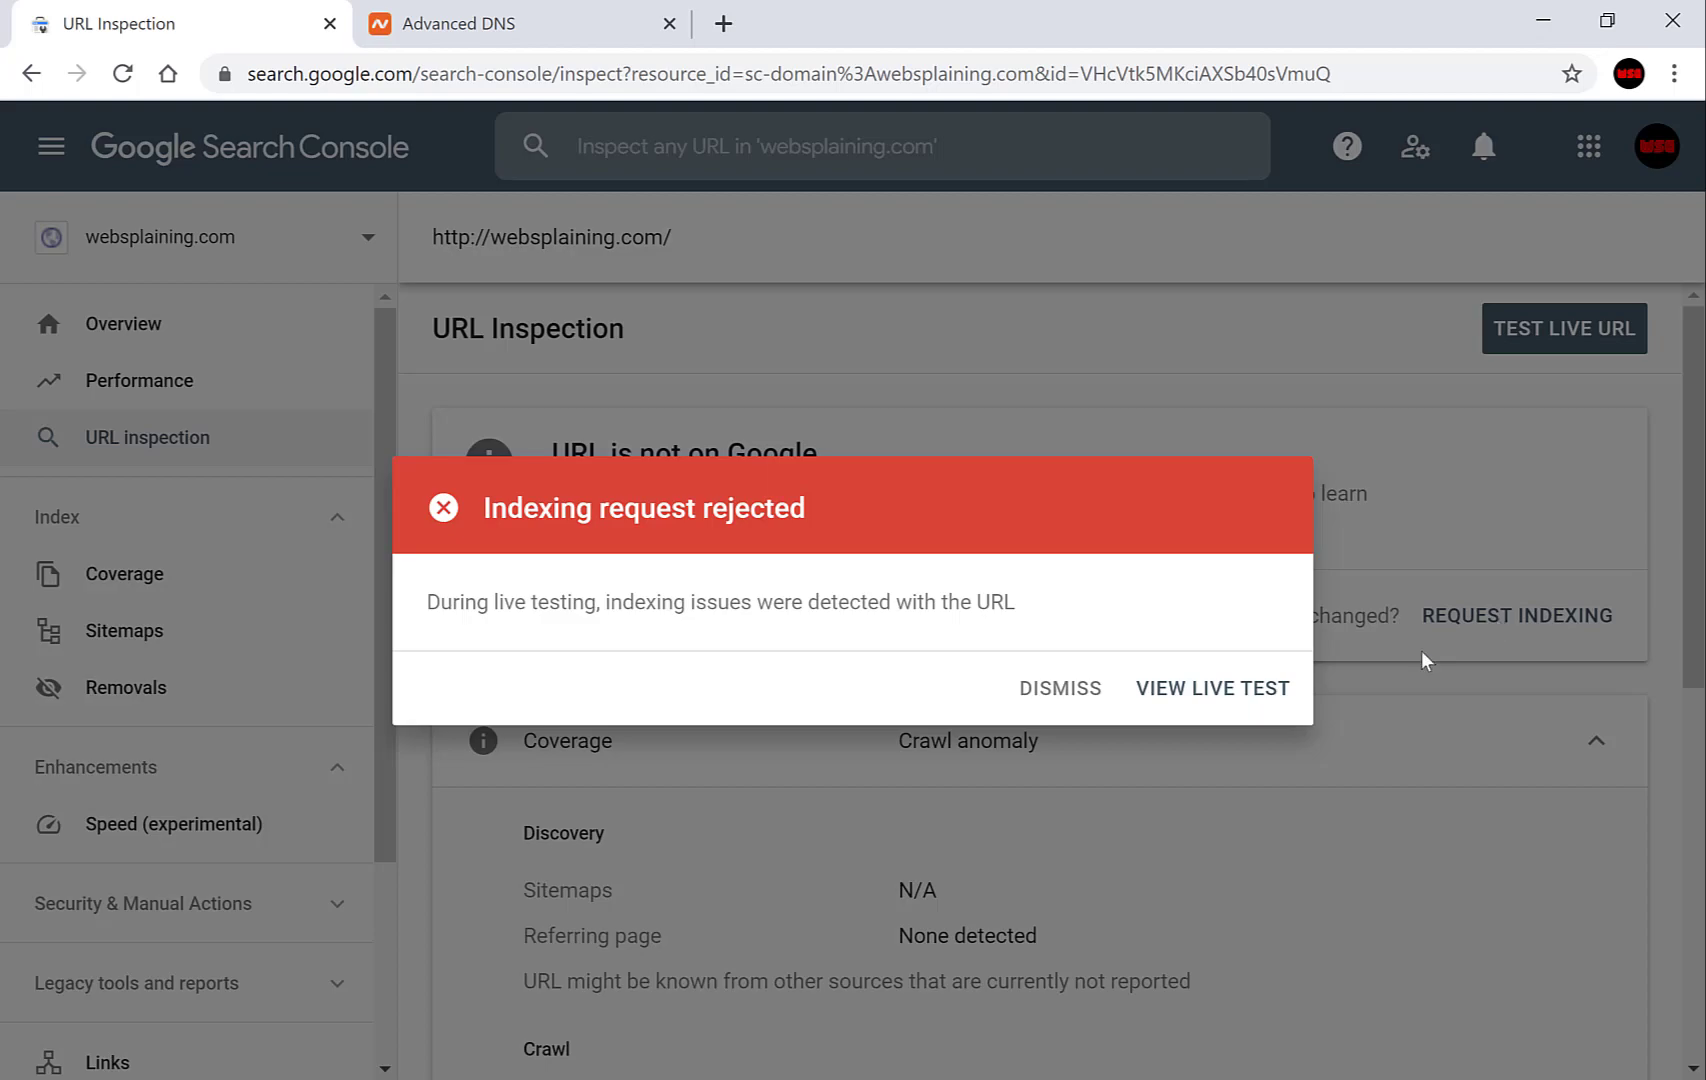
pyautogui.click(1228, 690)
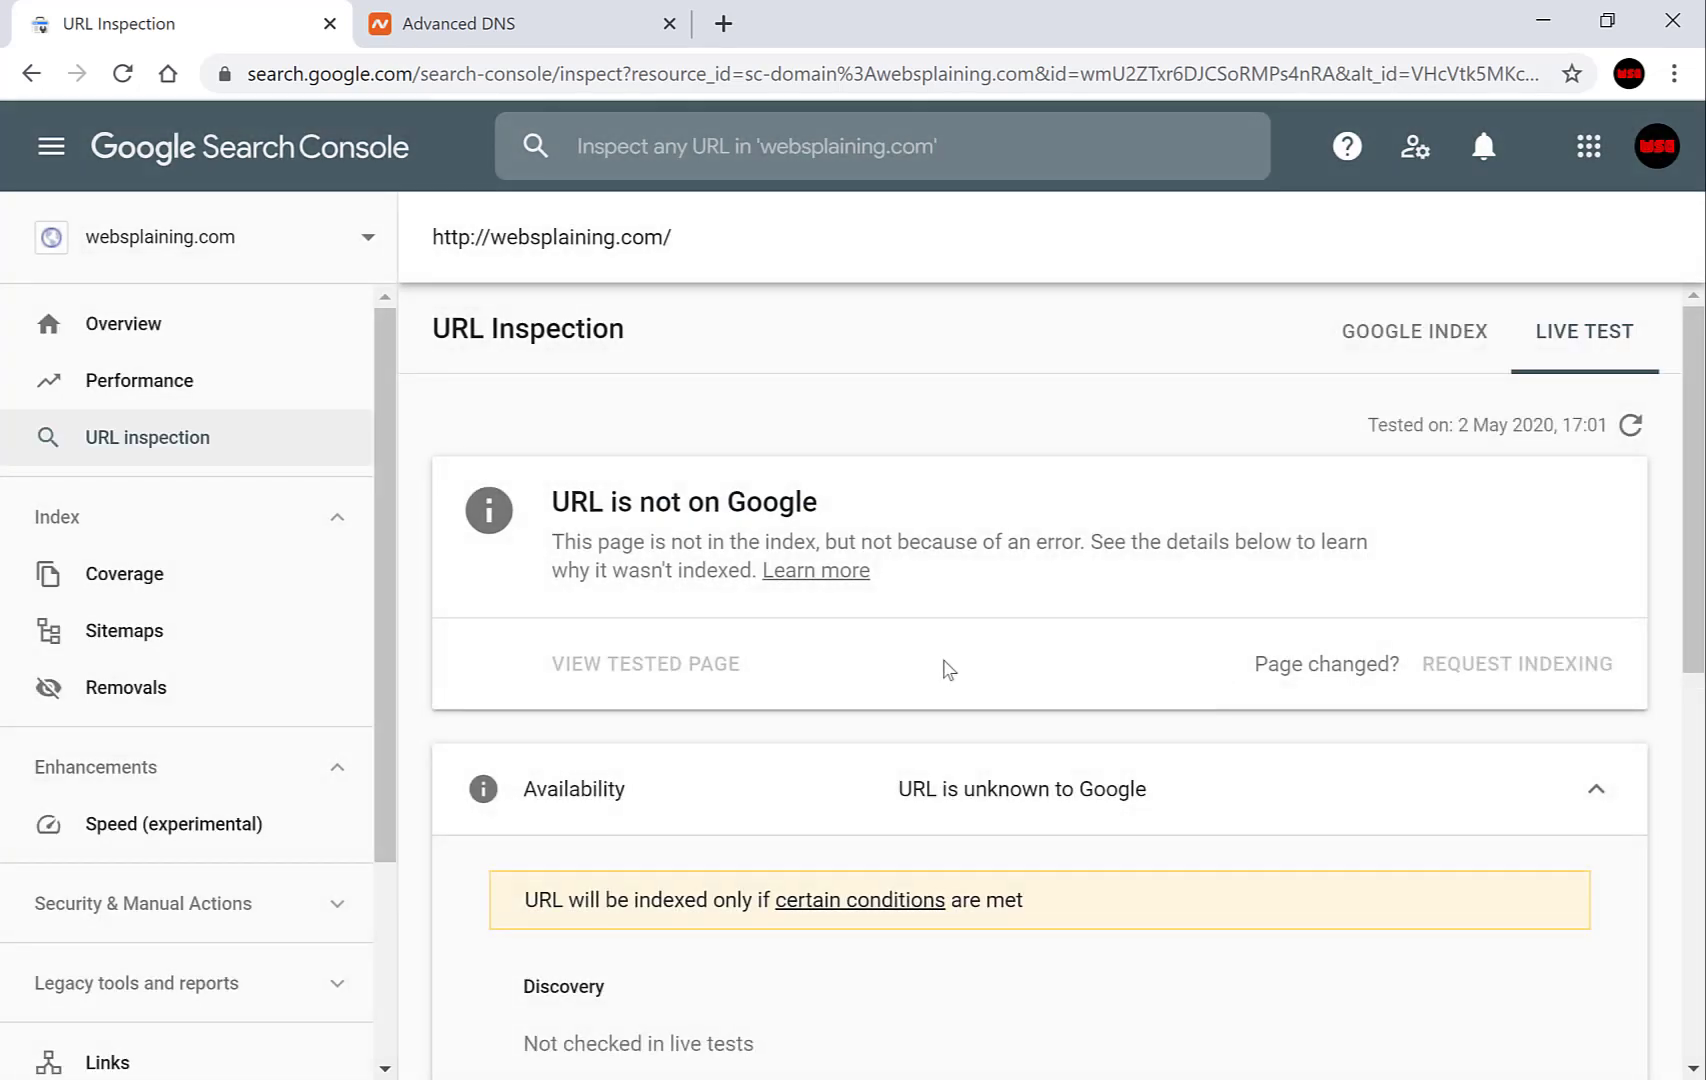
pyautogui.scroll(-3, 880, 660)
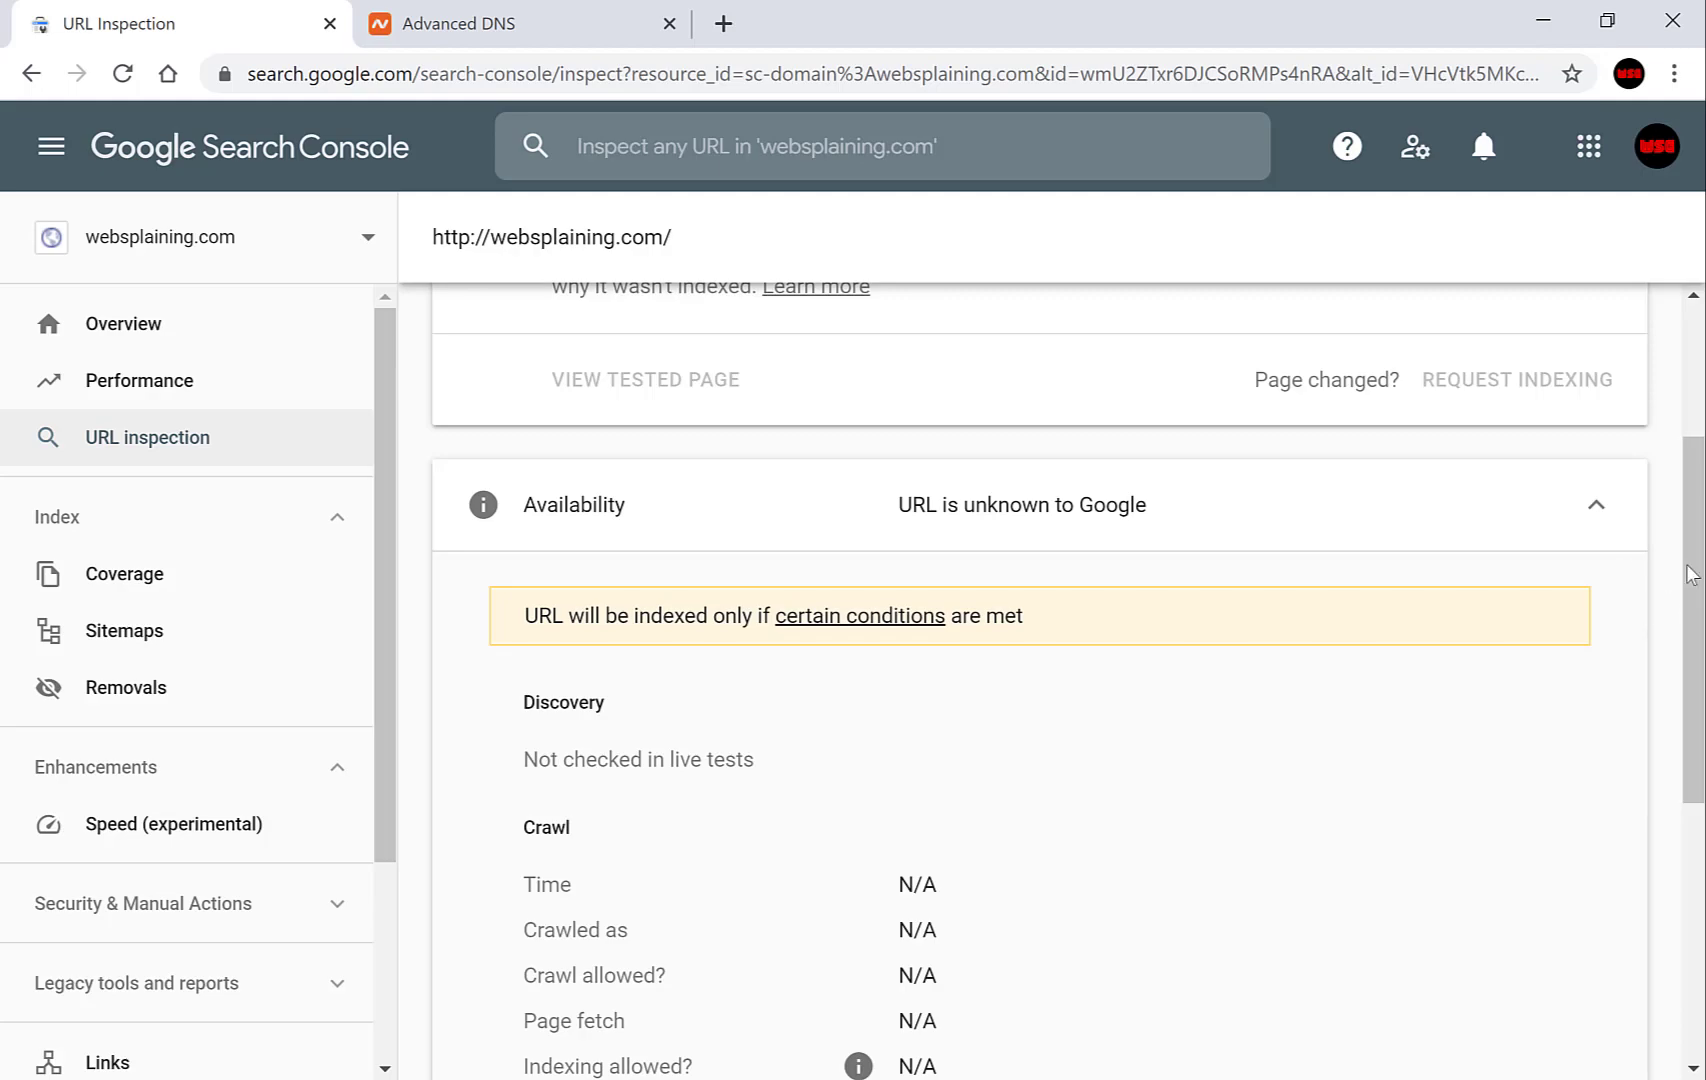
pyautogui.scroll(3, 1694, 574)
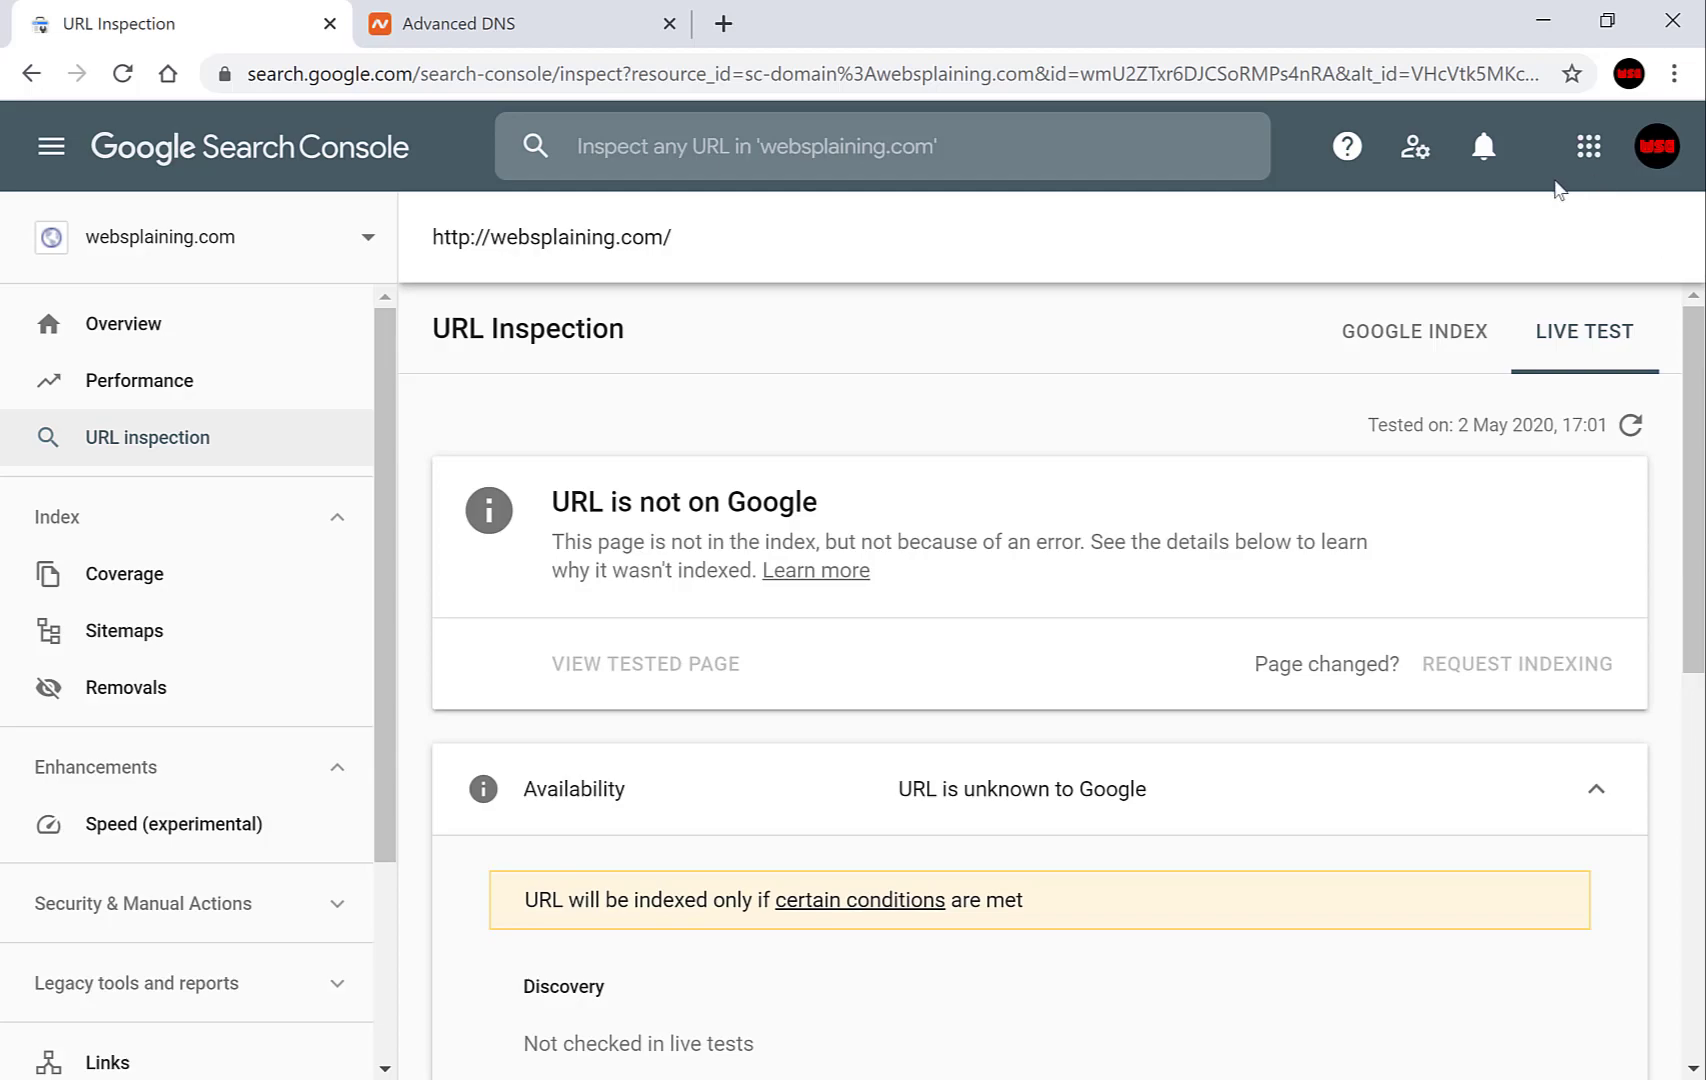
pyautogui.click(1455, 332)
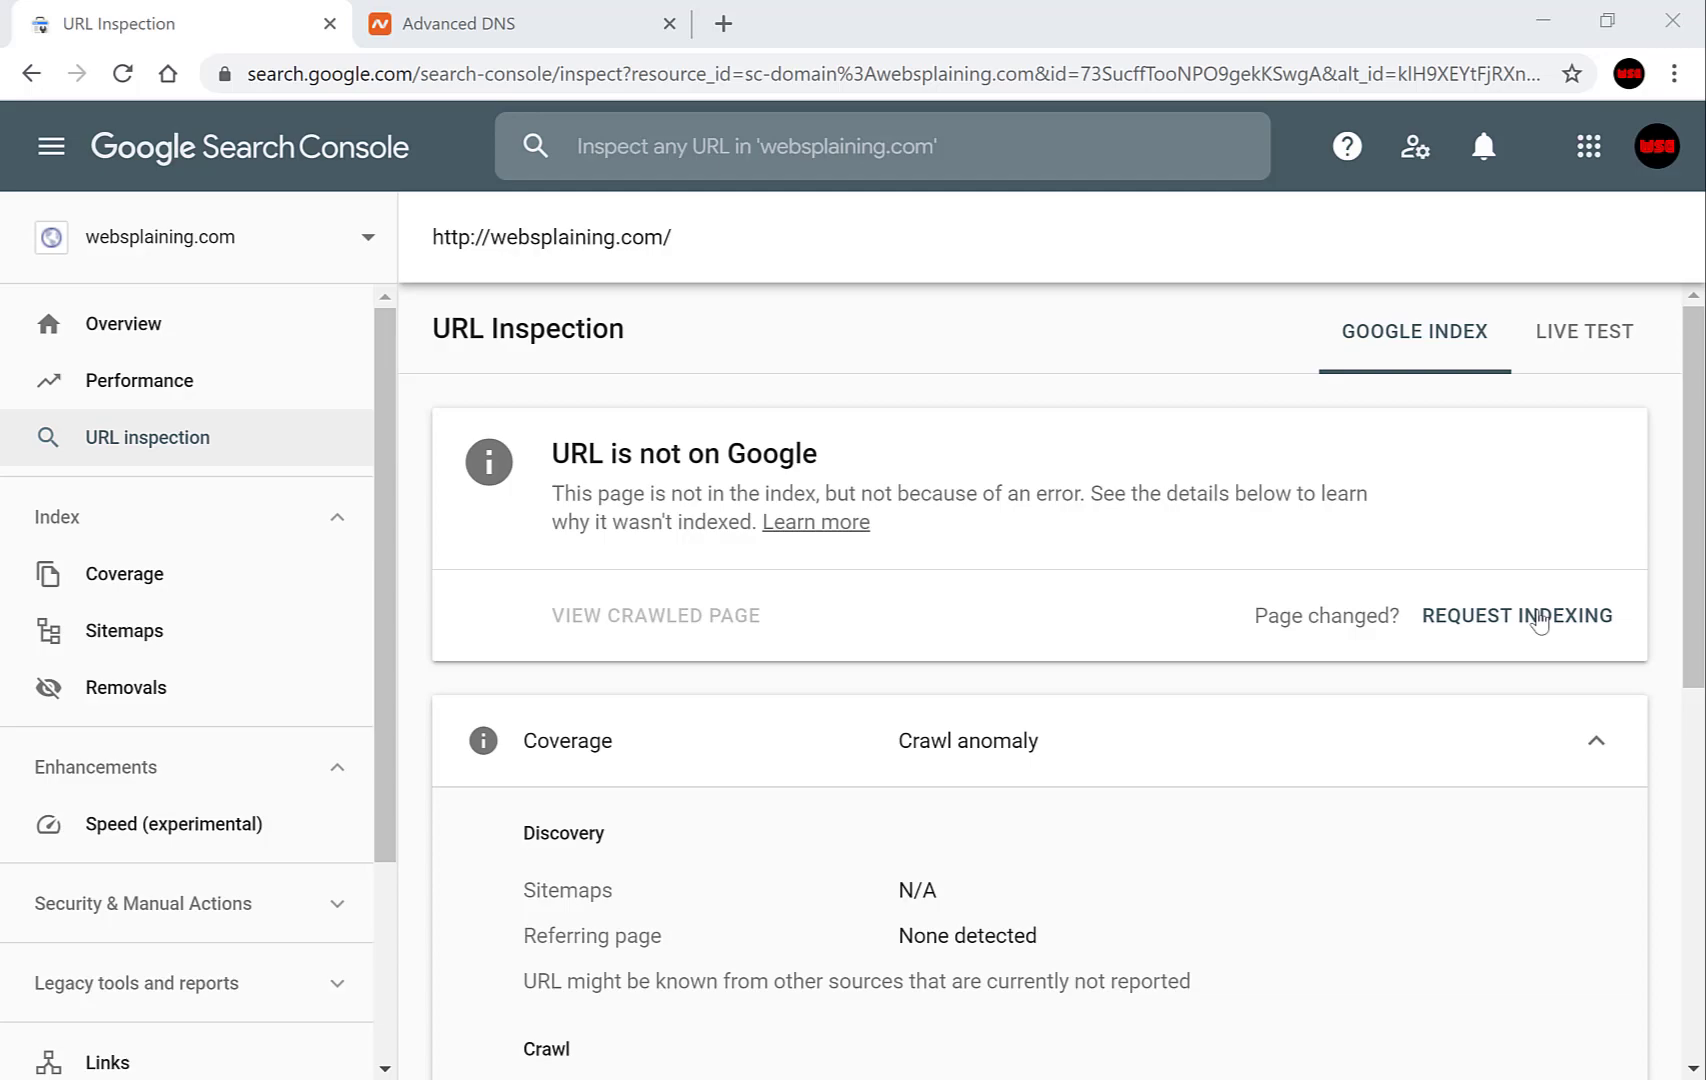
# Step: Open websplaining.com's Domain details page in Namecheap to see its Namecheap BasicDNS nameservers
pyautogui.click(598, 10)
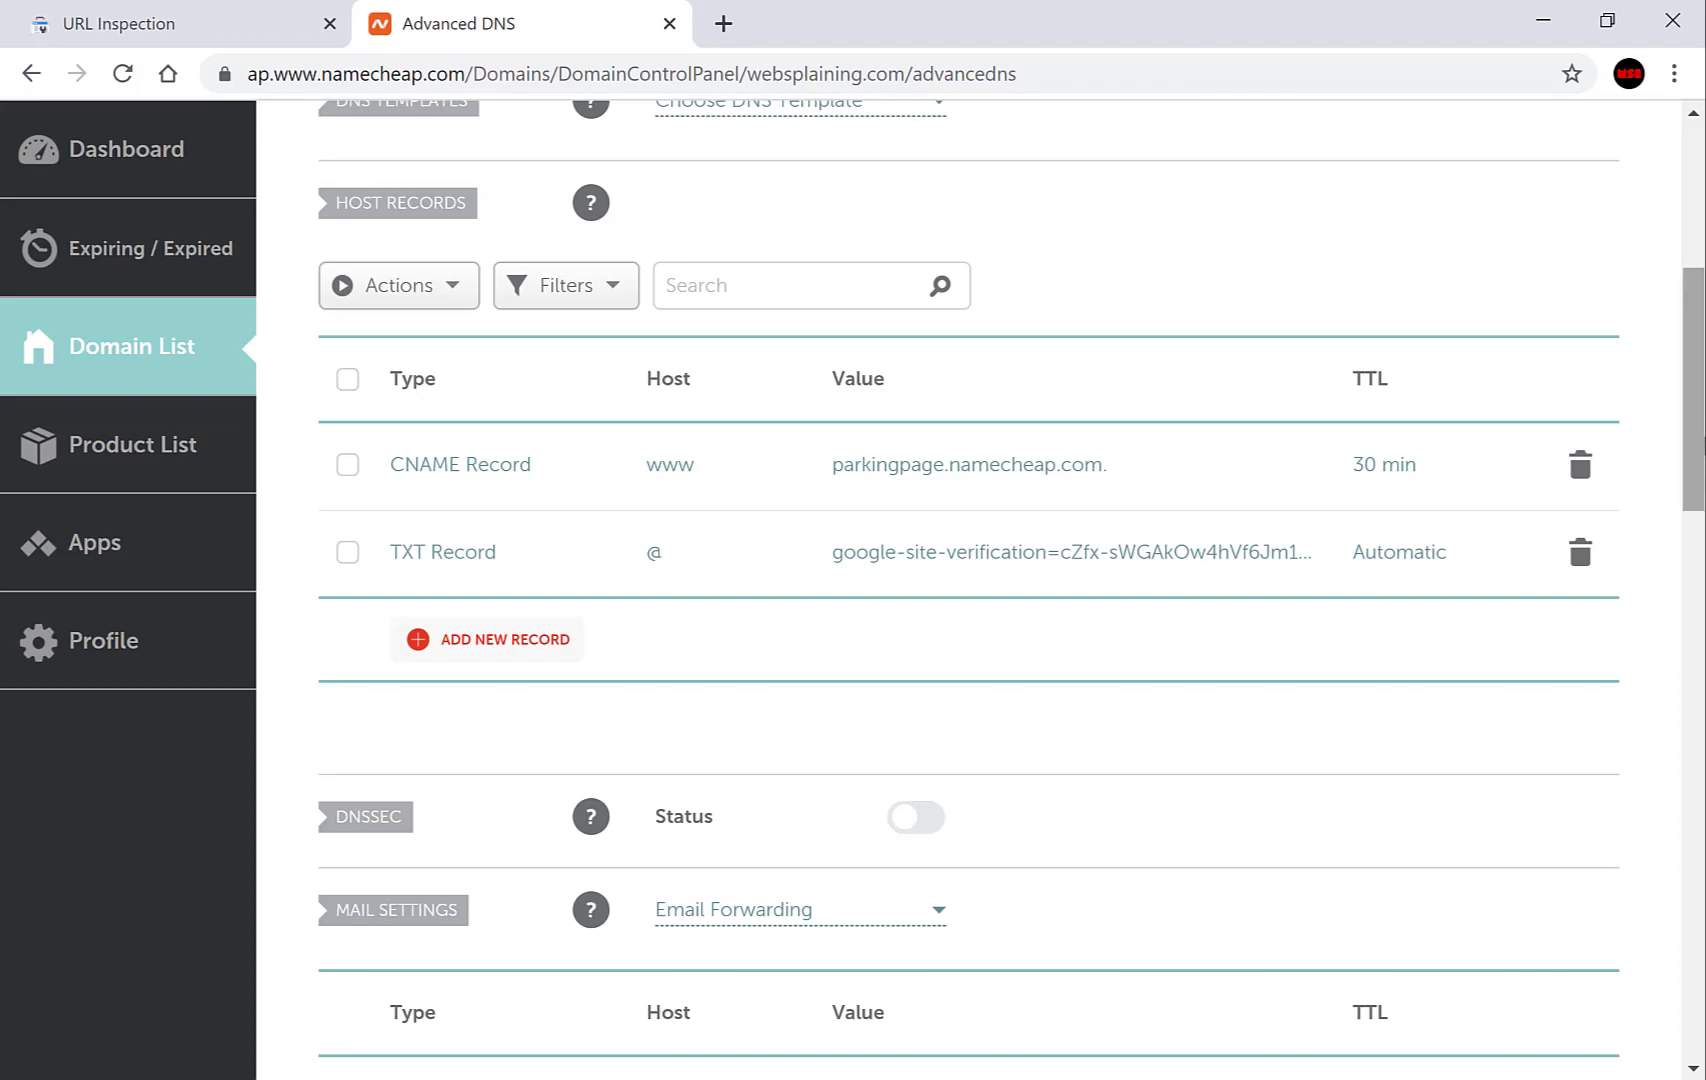
pyautogui.moveTo(1696, 360); pyautogui.dragTo(1700, 218)
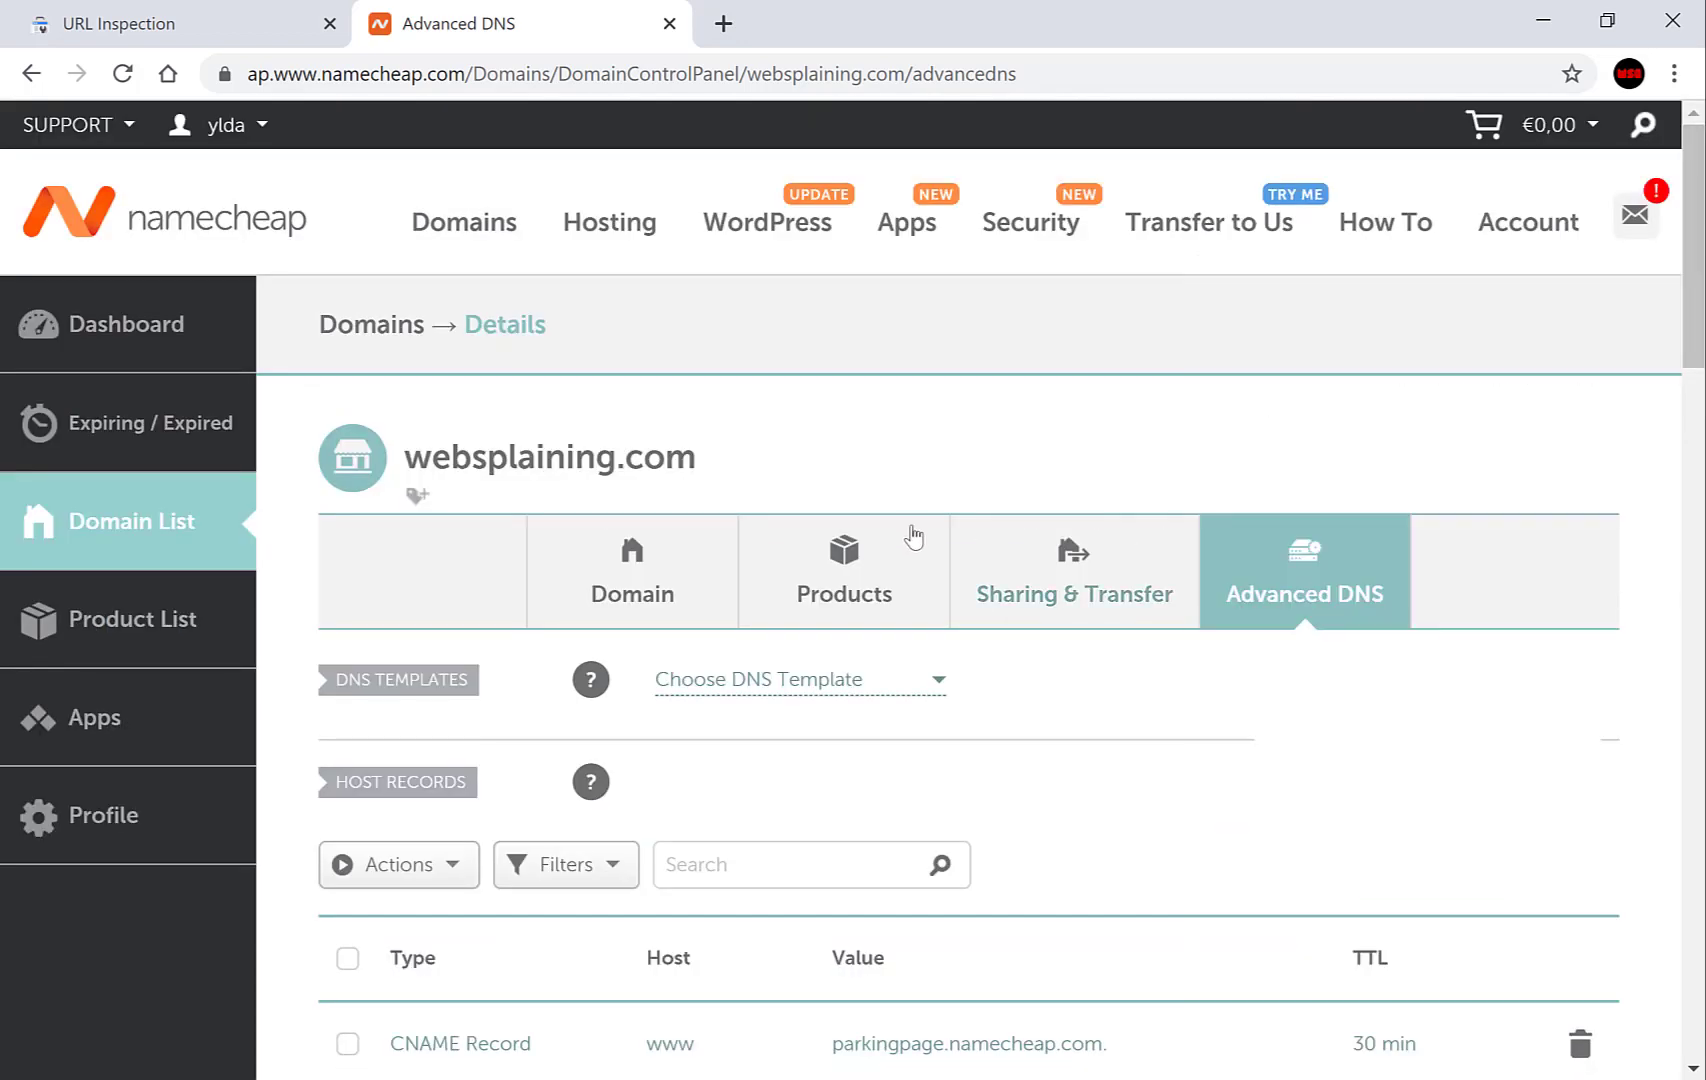
pyautogui.click(655, 603)
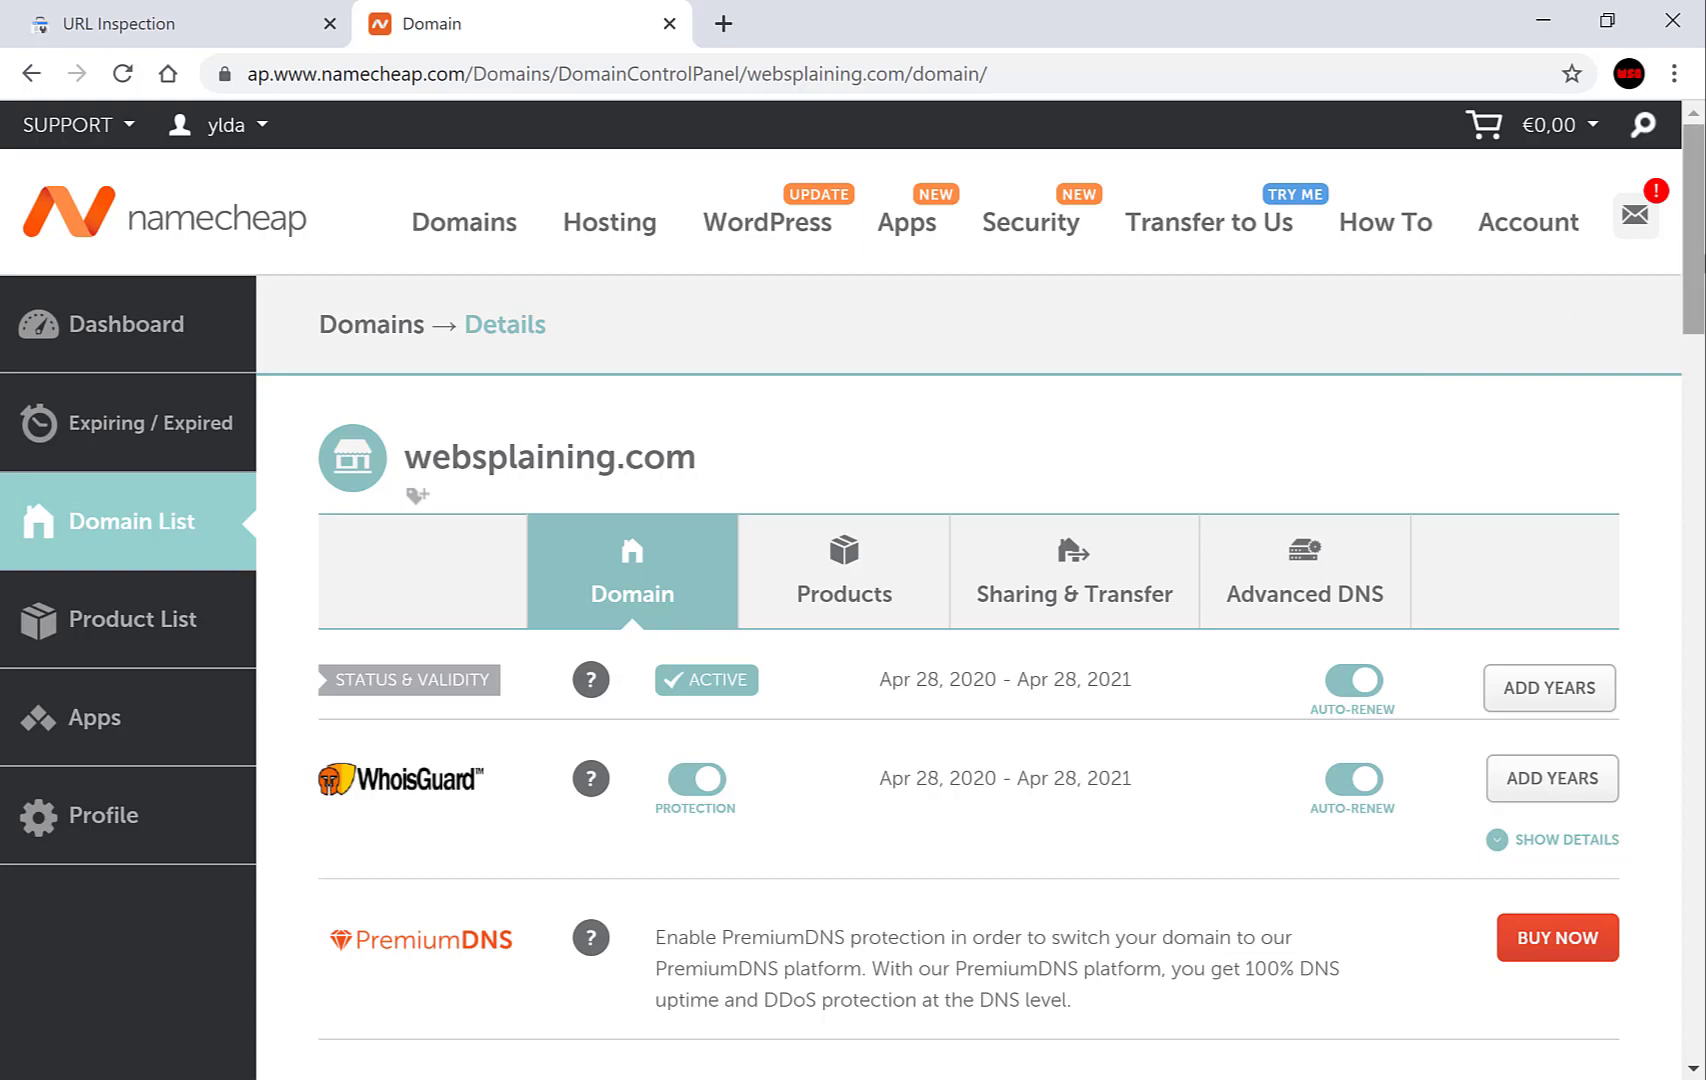
pyautogui.scroll(-7, 1693, 260)
pyautogui.scroll(-2, 1011, 590)
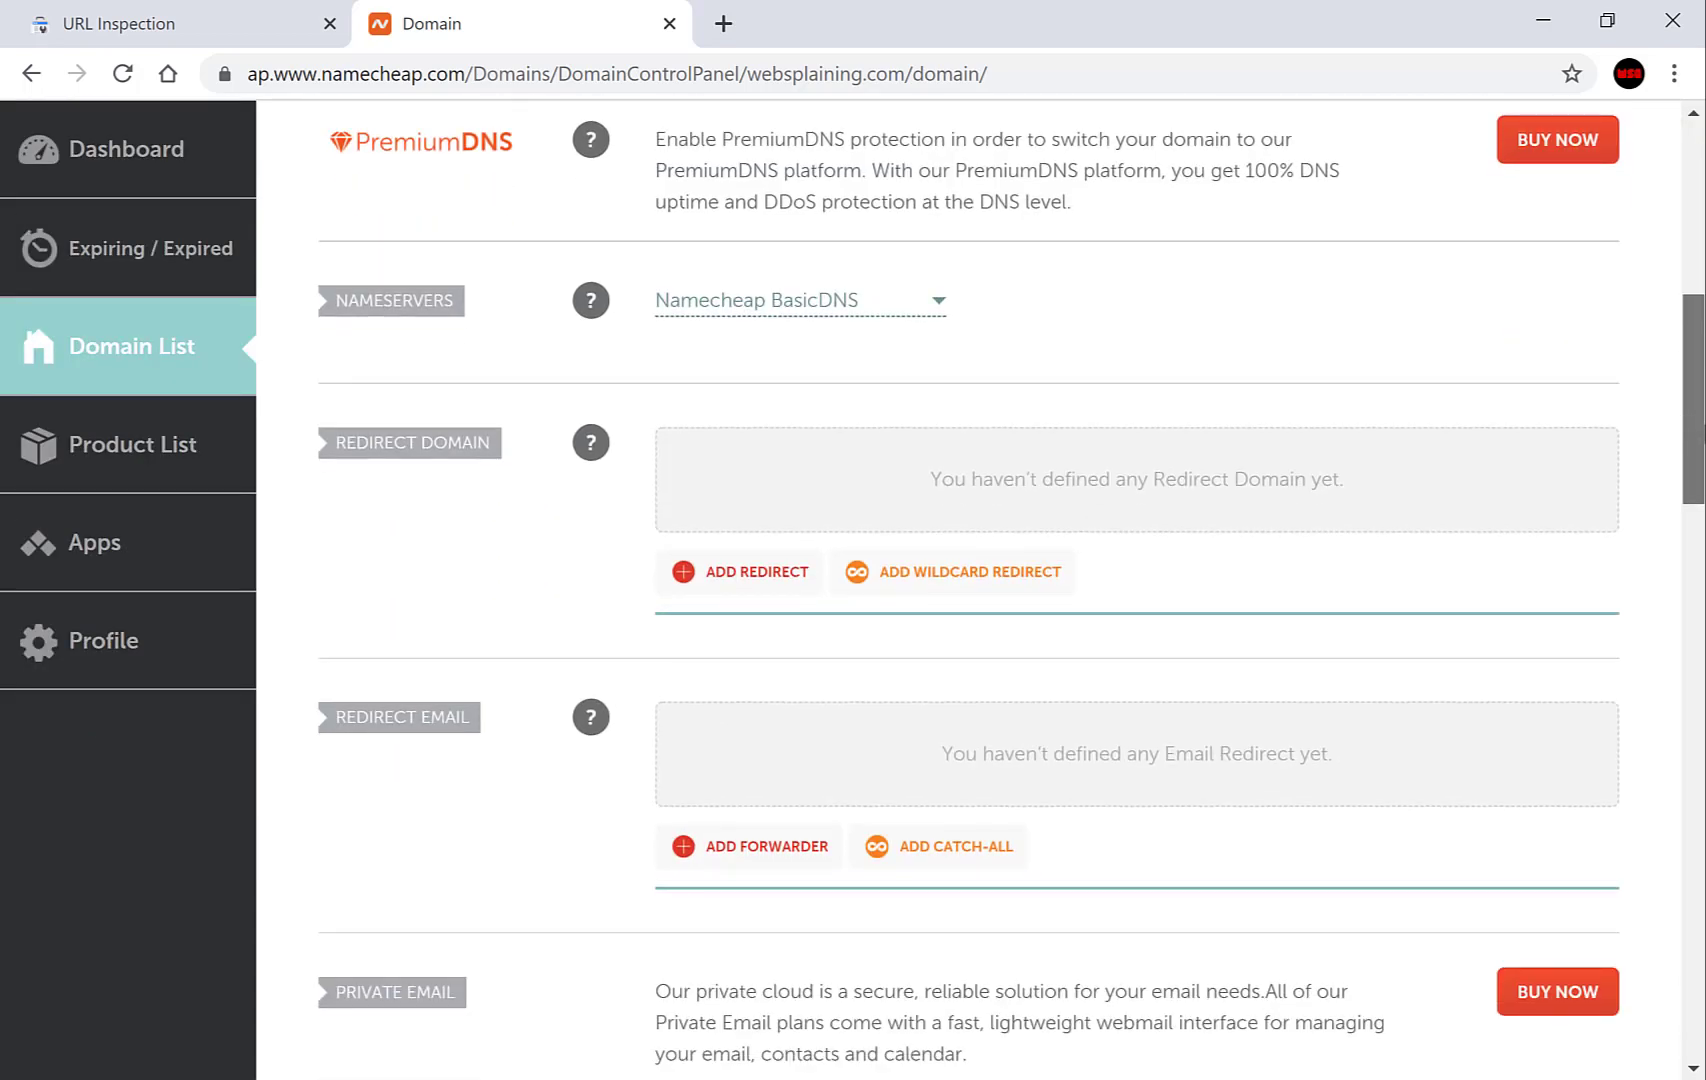
# Step: Switch the nameservers to Custom DNS with four nameserver entries
pyautogui.click(847, 318)
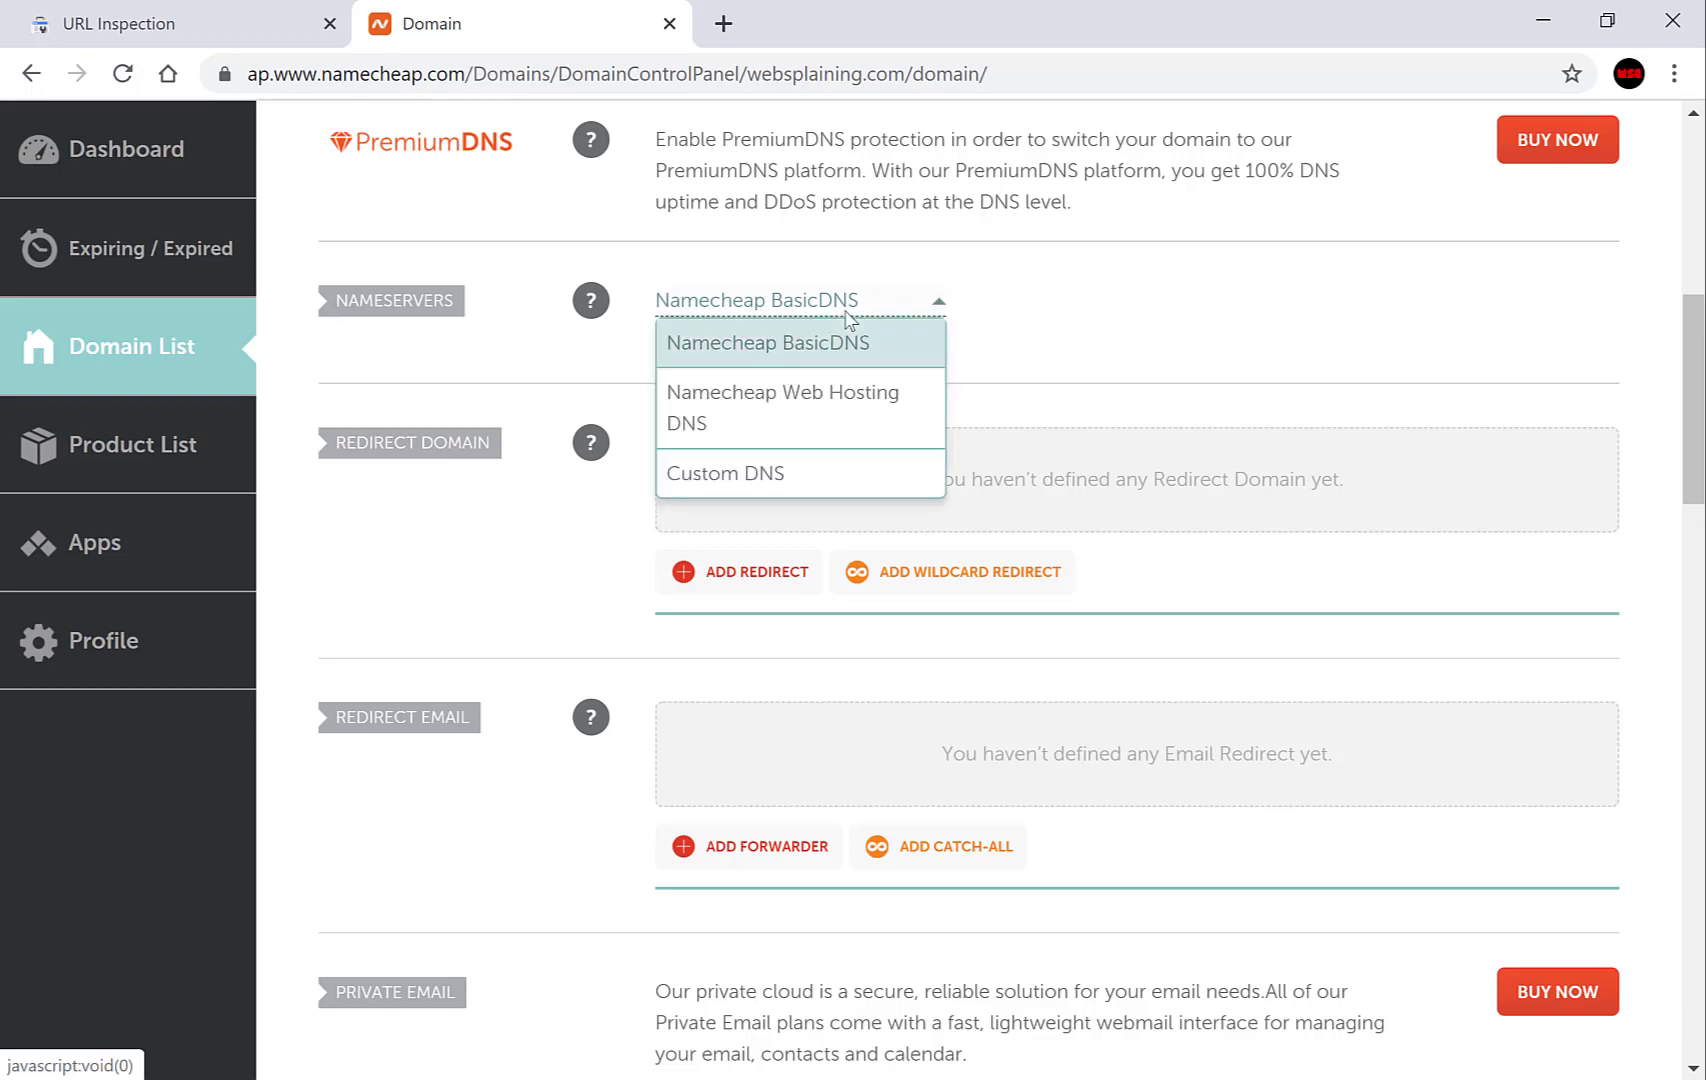
pyautogui.click(775, 474)
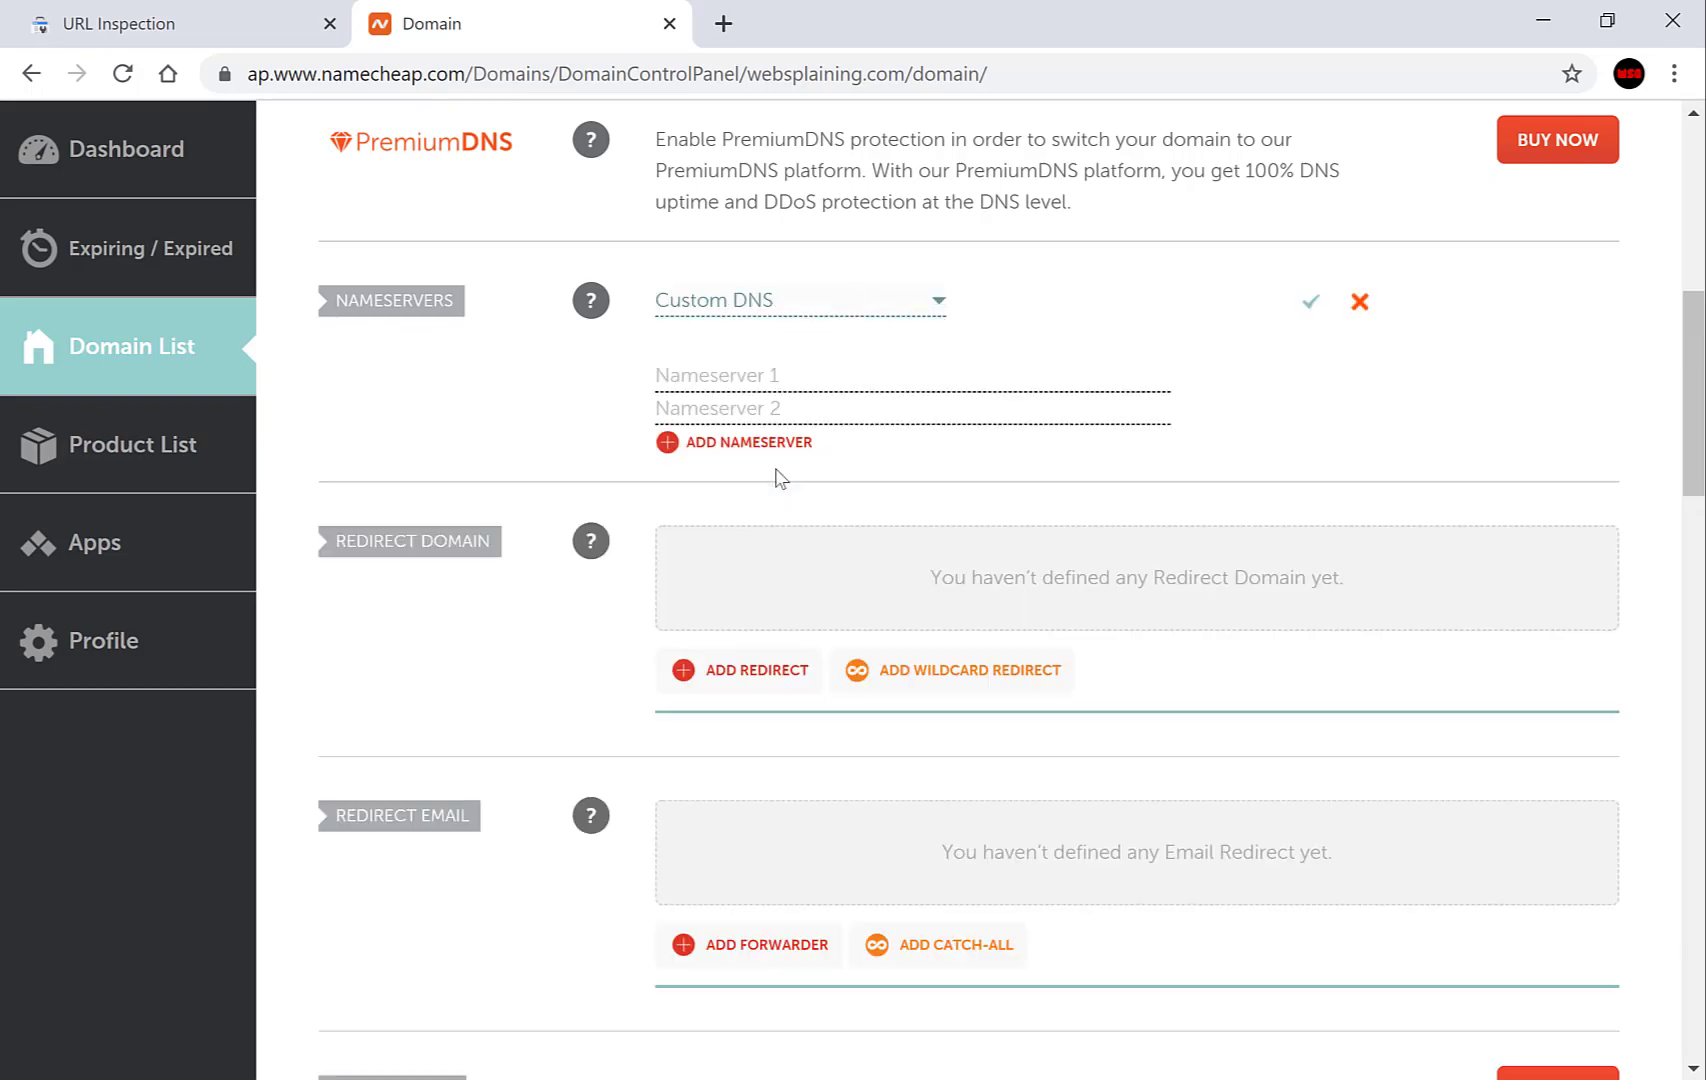
pyautogui.click(702, 444)
pyautogui.click(700, 476)
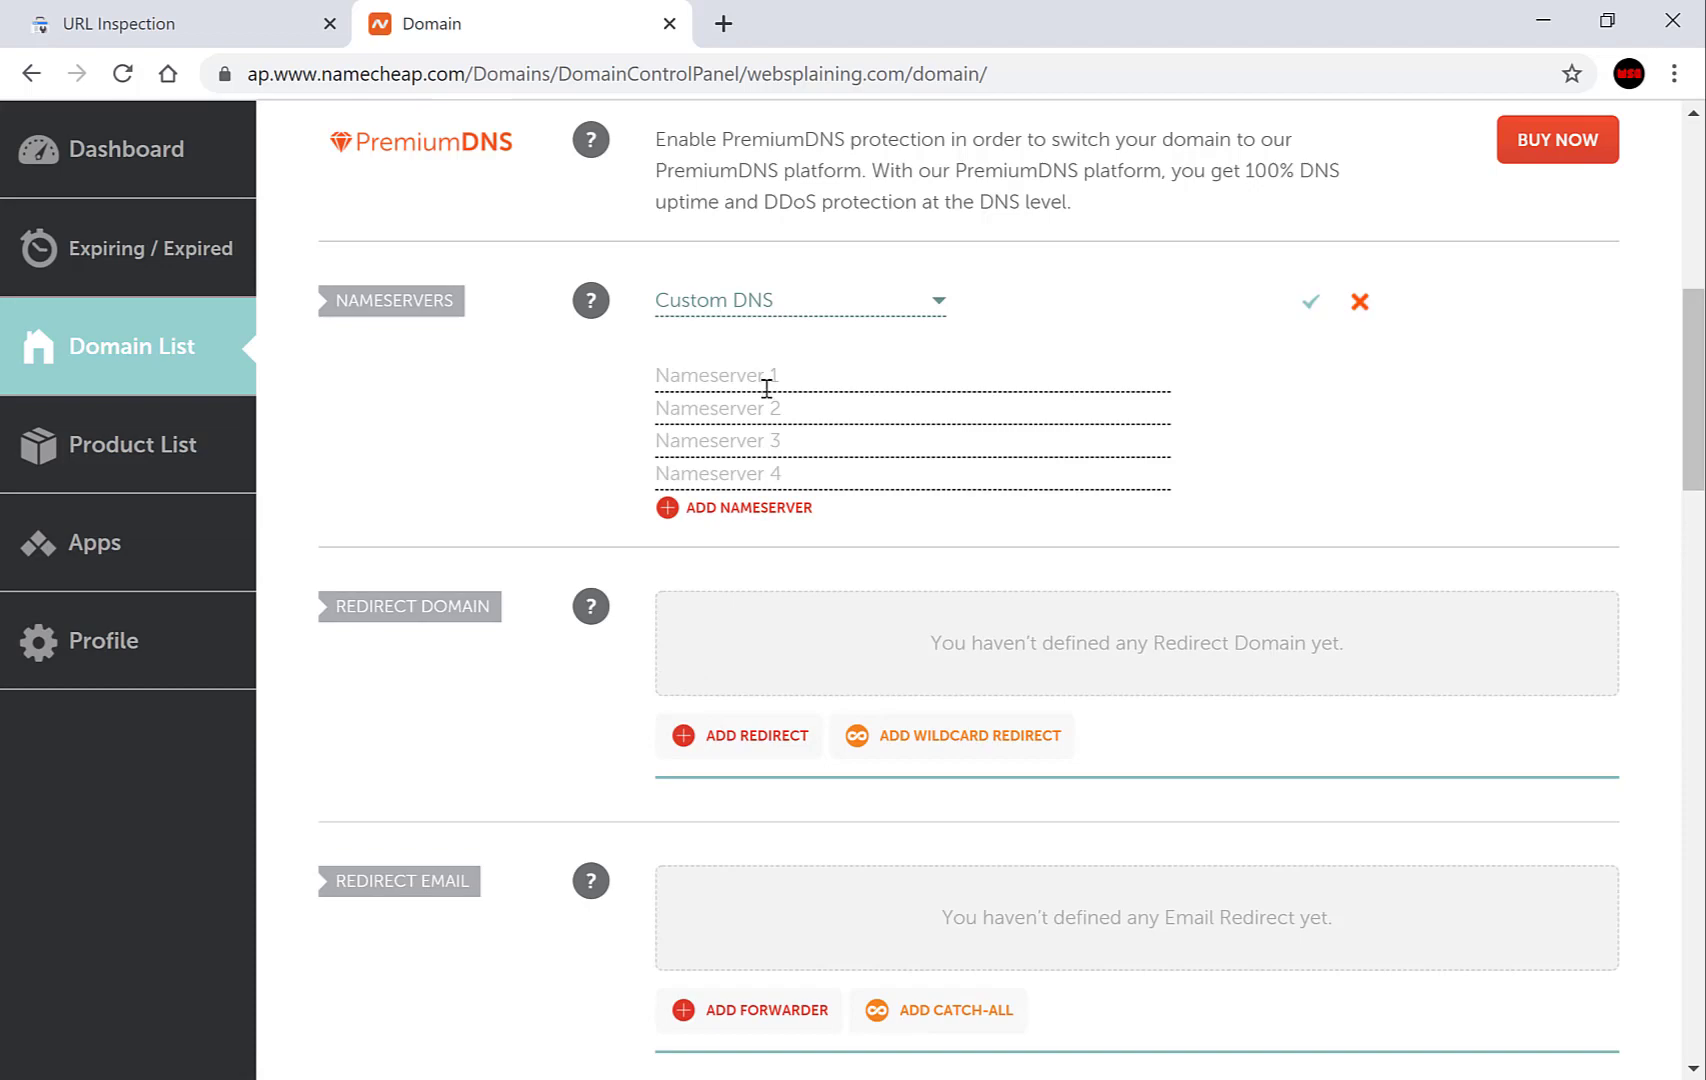
# Step: Paste the first two AWS awsdns nameservers from the notes into the entries
pyautogui.click(456, 1077)
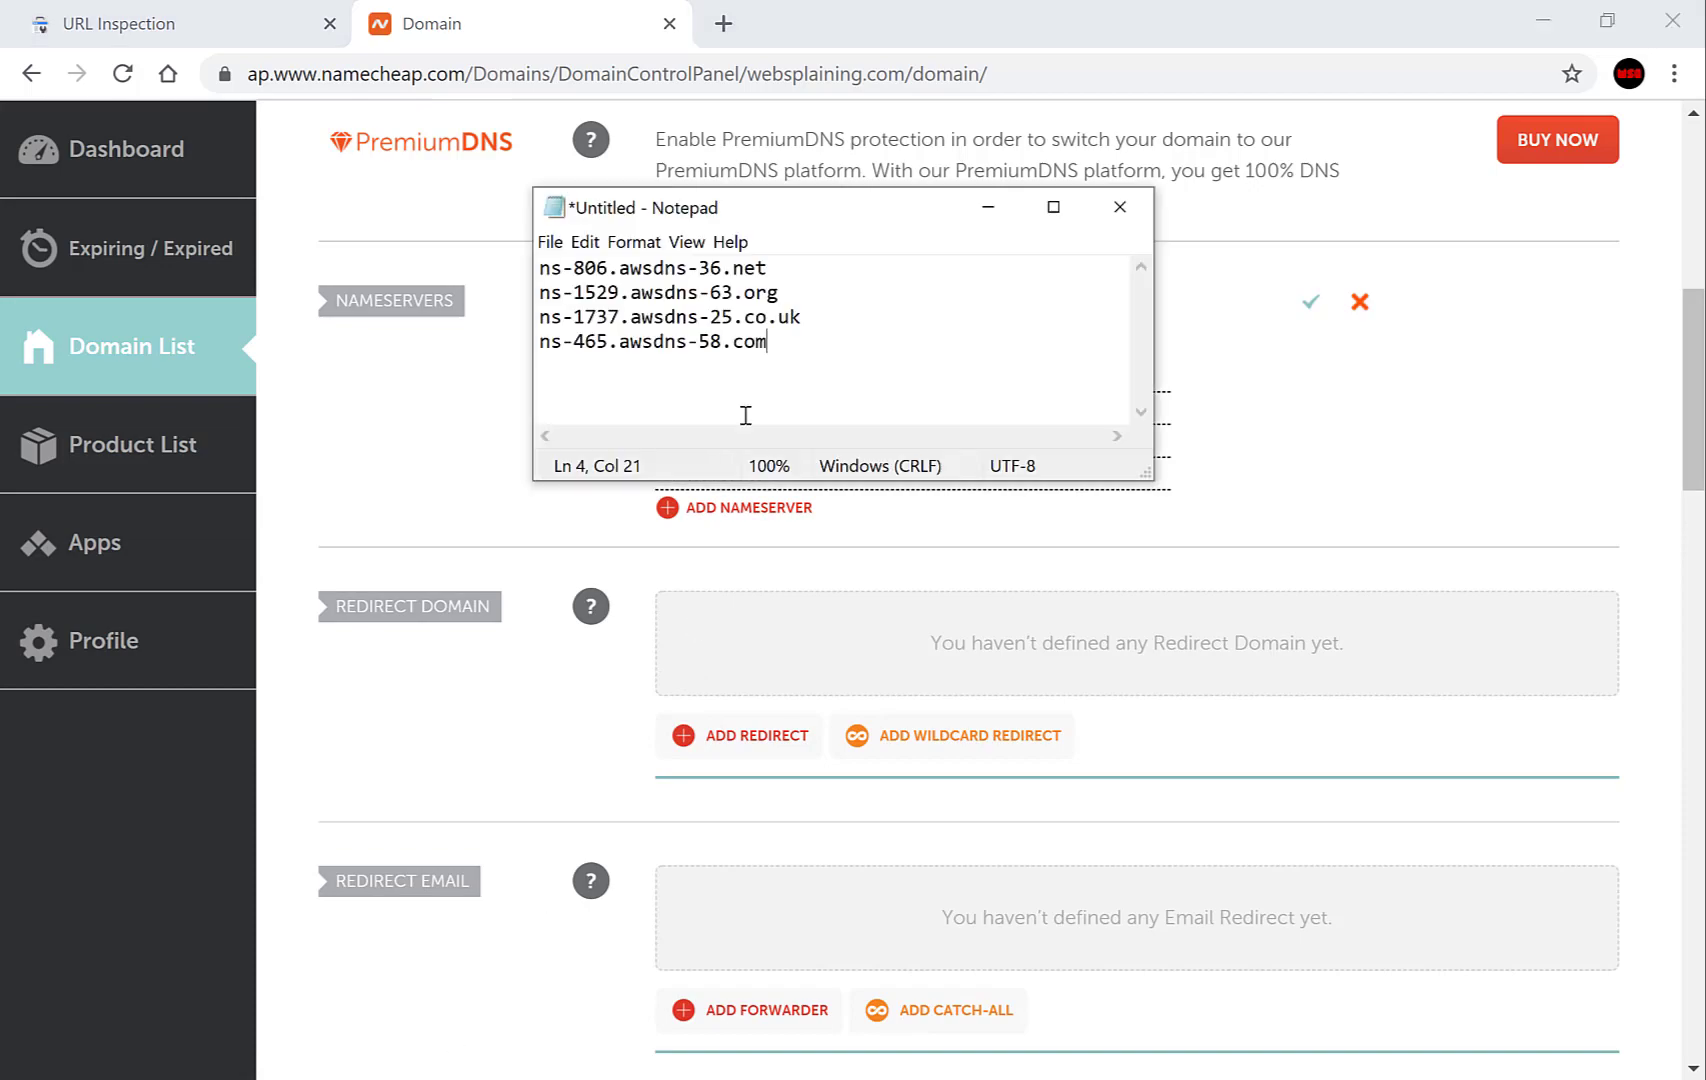
pyautogui.moveTo(801, 268); pyautogui.dragTo(522, 255)
pyautogui.hotkey('ctrl', 'c')
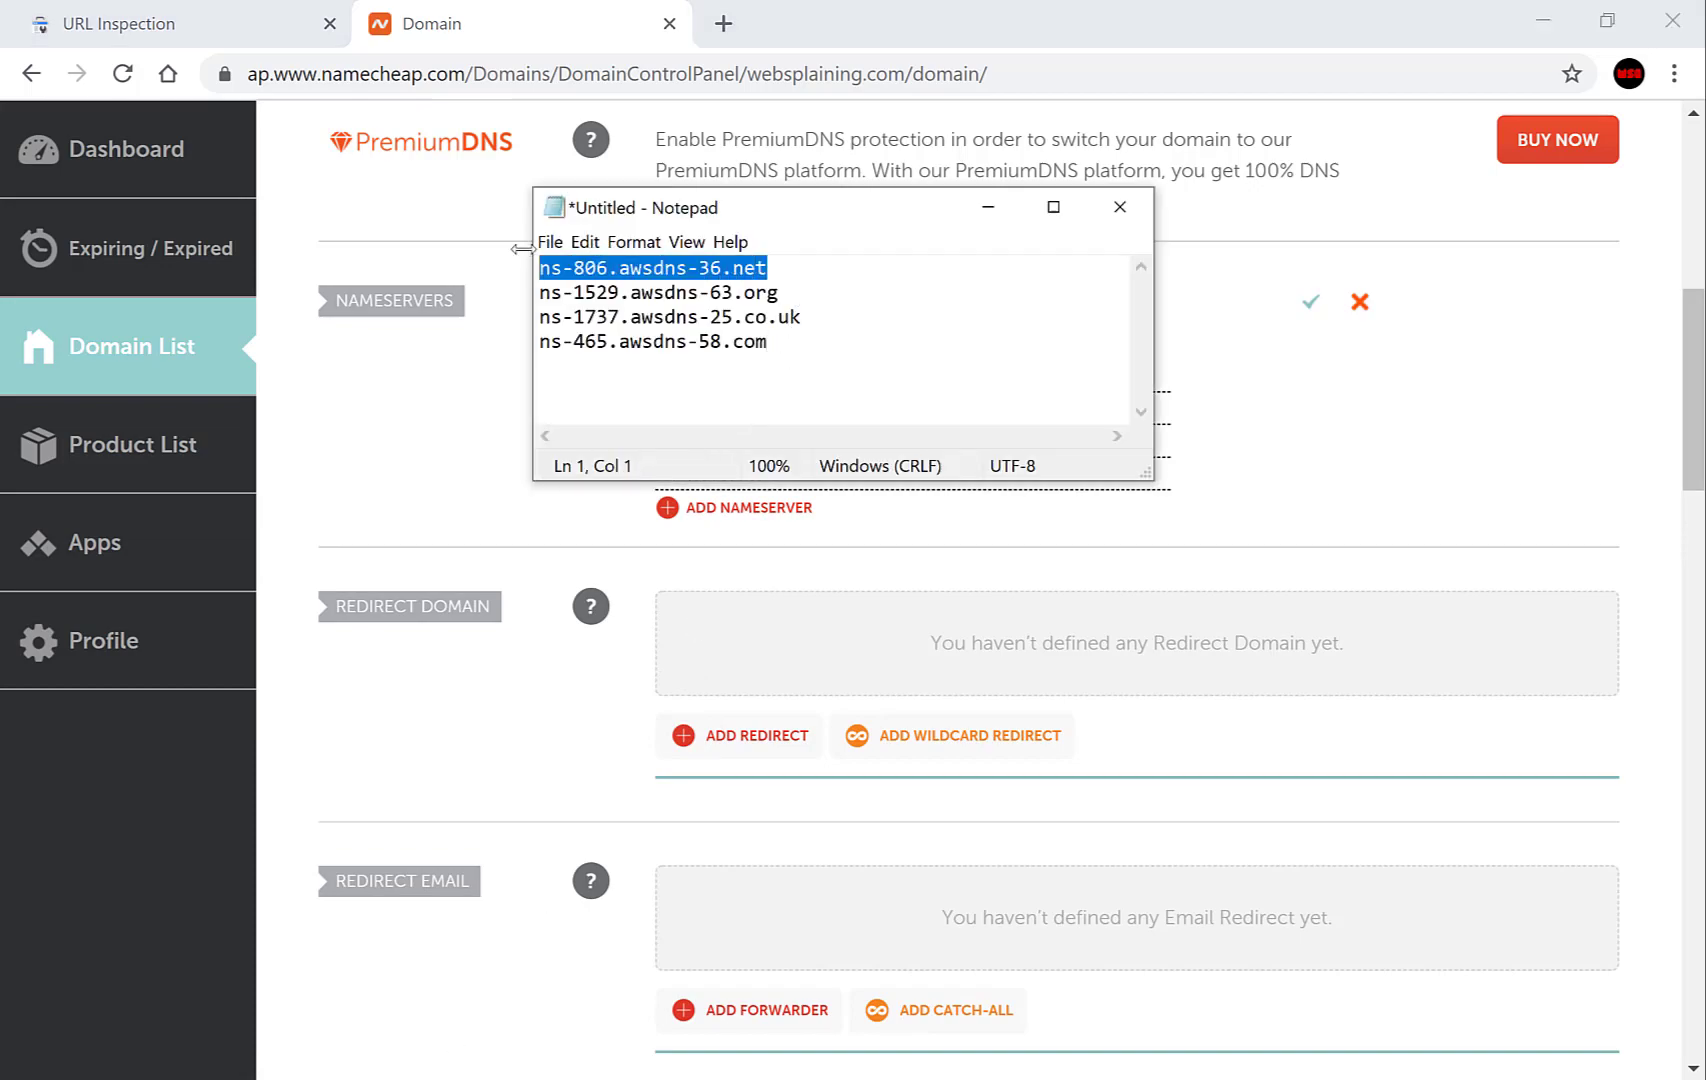
pyautogui.moveTo(860, 218); pyautogui.dragTo(1520, 378)
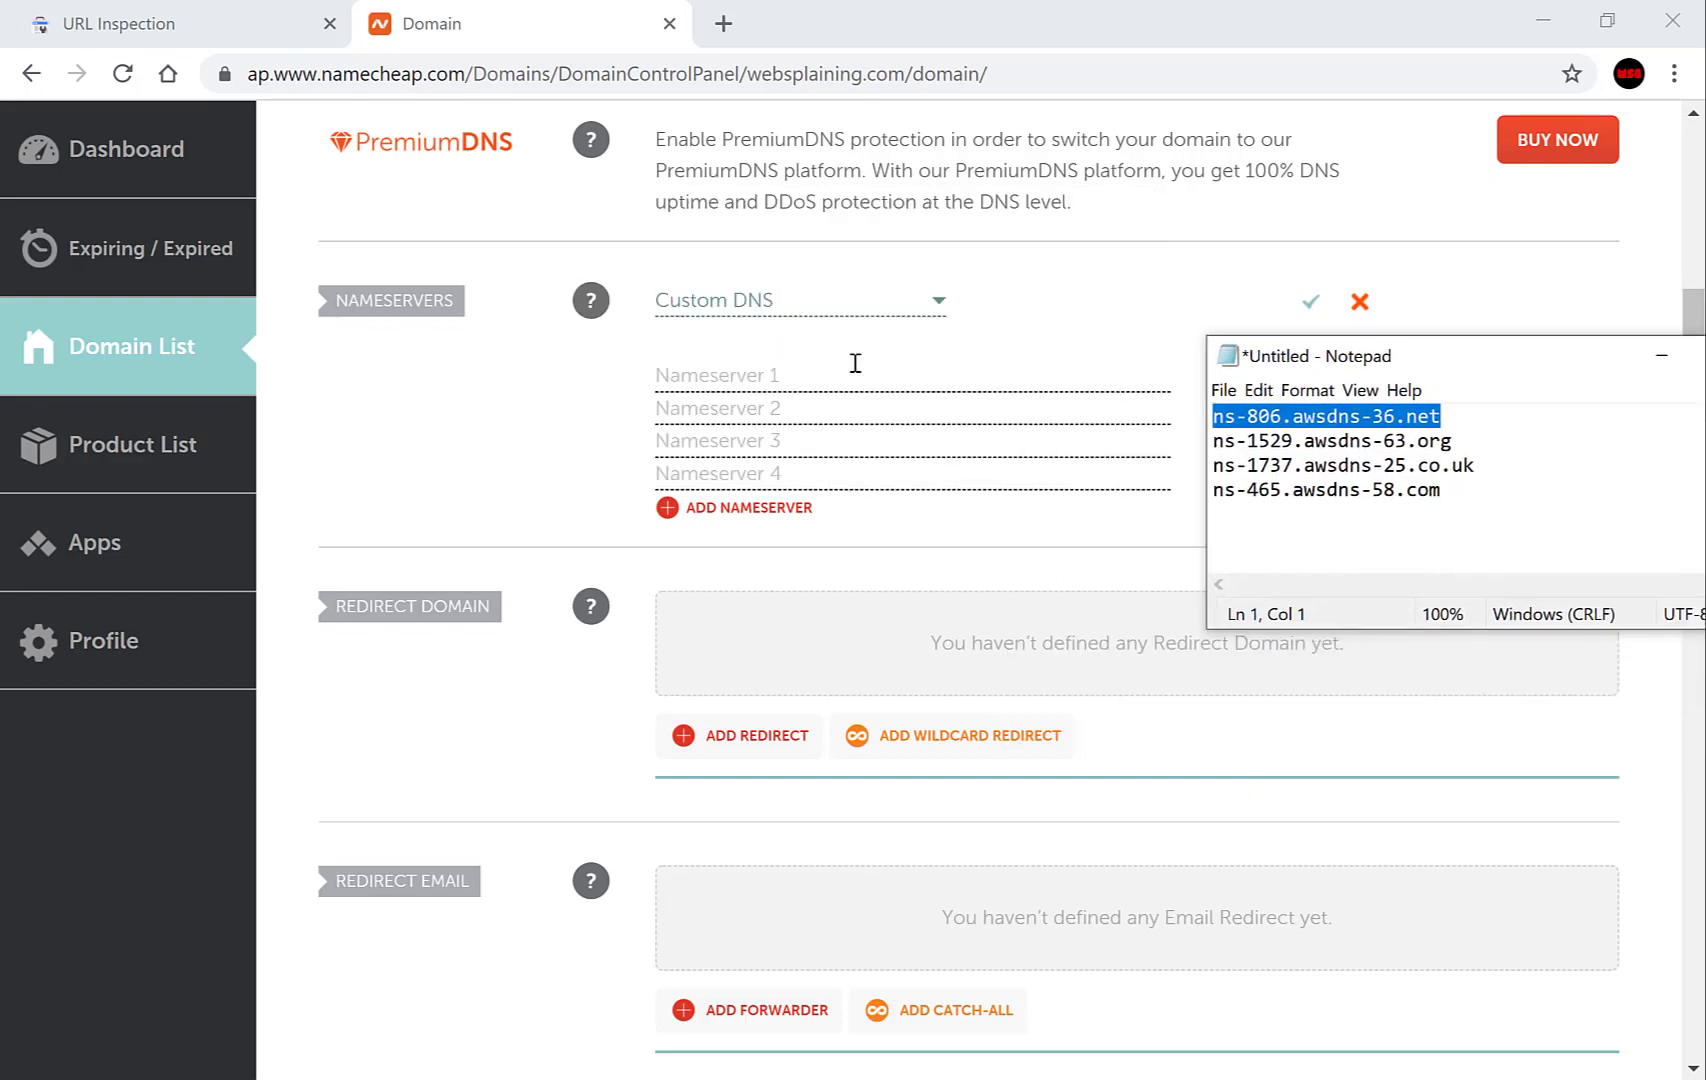
pyautogui.click(851, 367)
pyautogui.hotkey('ctrl', 'v')
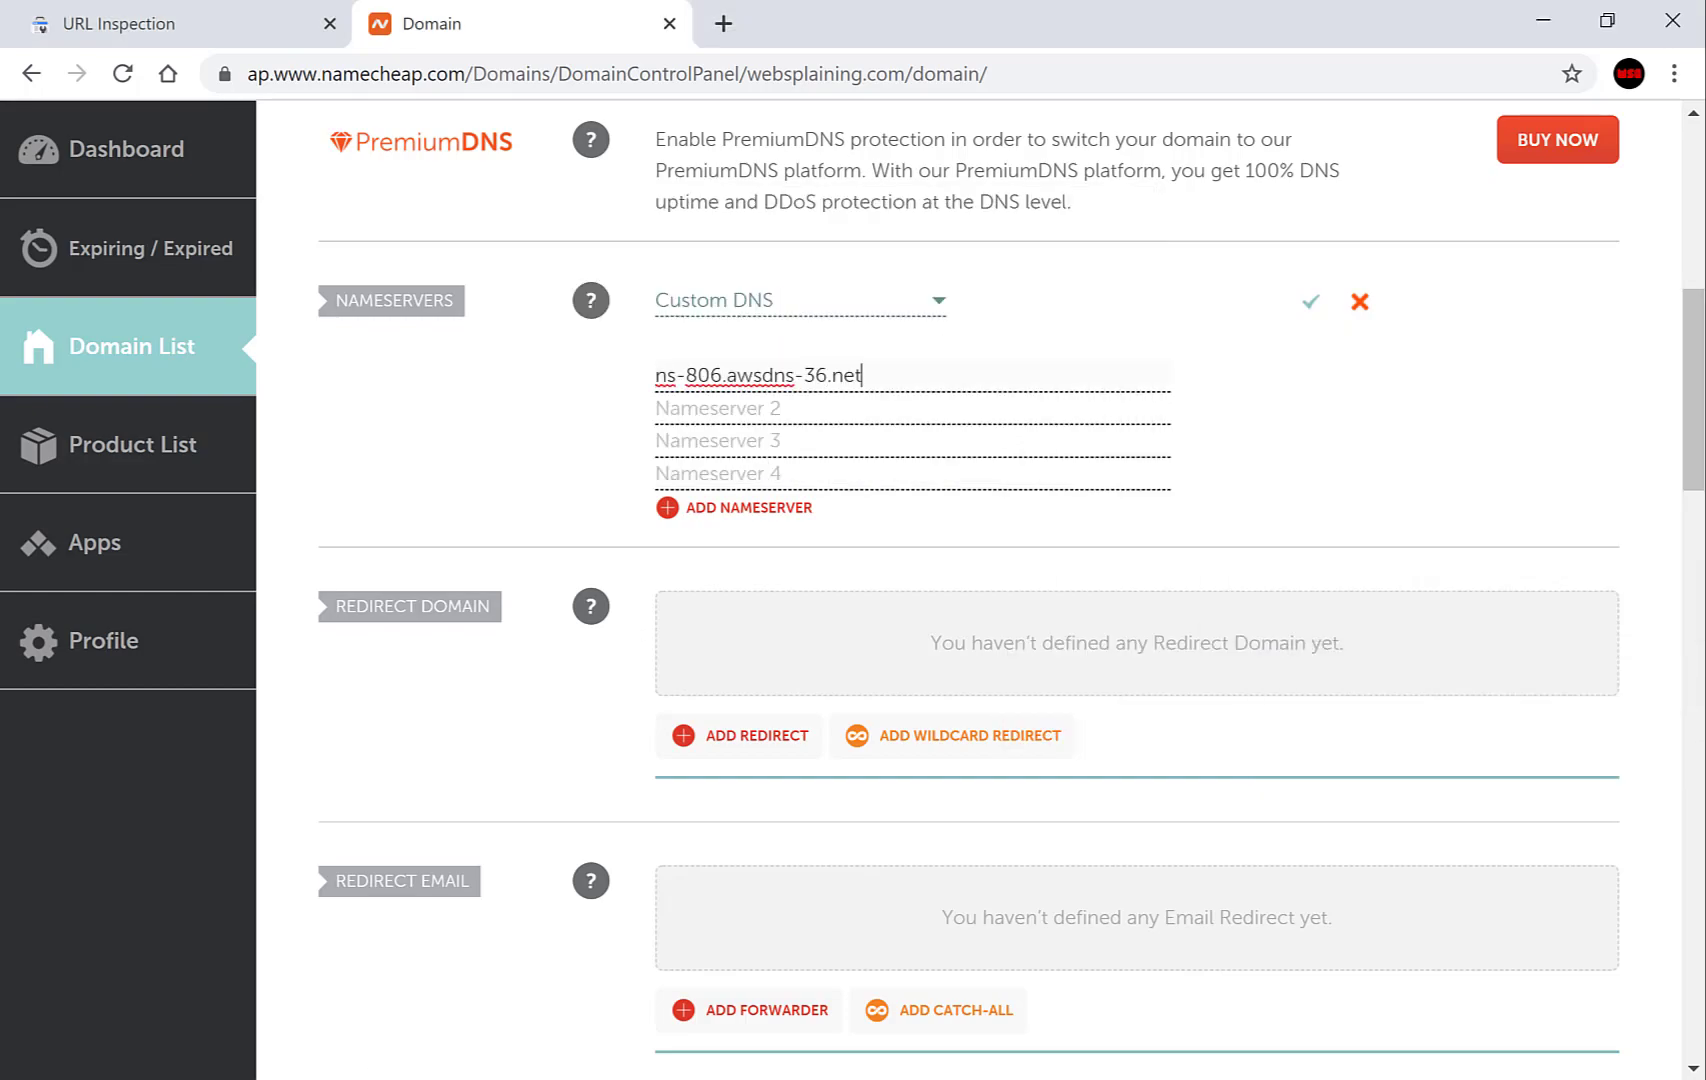
pyautogui.click(416, 1055)
pyautogui.moveTo(1458, 448); pyautogui.dragTo(1165, 455)
pyautogui.hotkey('ctrl', 'c')
pyautogui.click(748, 412)
pyautogui.hotkey('ctrl', 'v')
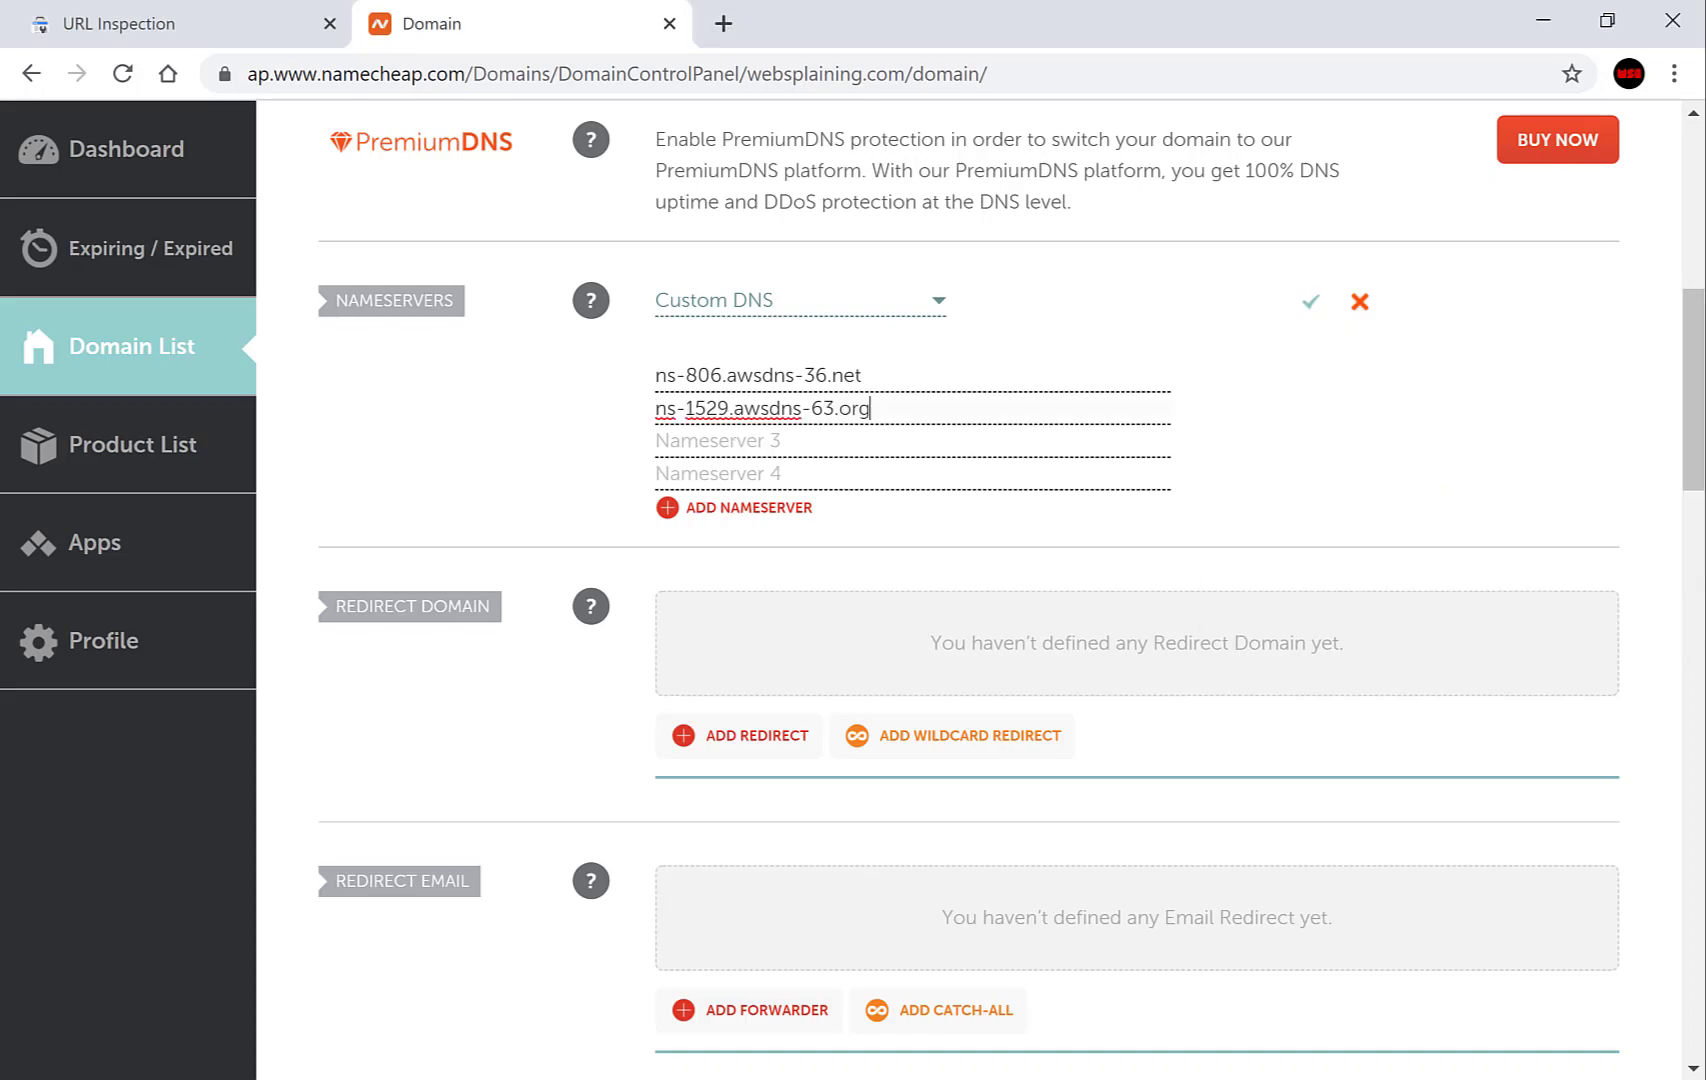
# Step: Paste the third and fourth AWS nameservers and save the Custom DNS settings
pyautogui.hotkey('alt', 'Tab')
pyautogui.moveTo(1497, 463); pyautogui.dragTo(1198, 476)
pyautogui.hotkey('ctrl', 'c')
pyautogui.click(895, 448)
pyautogui.hotkey('ctrl', 'v')
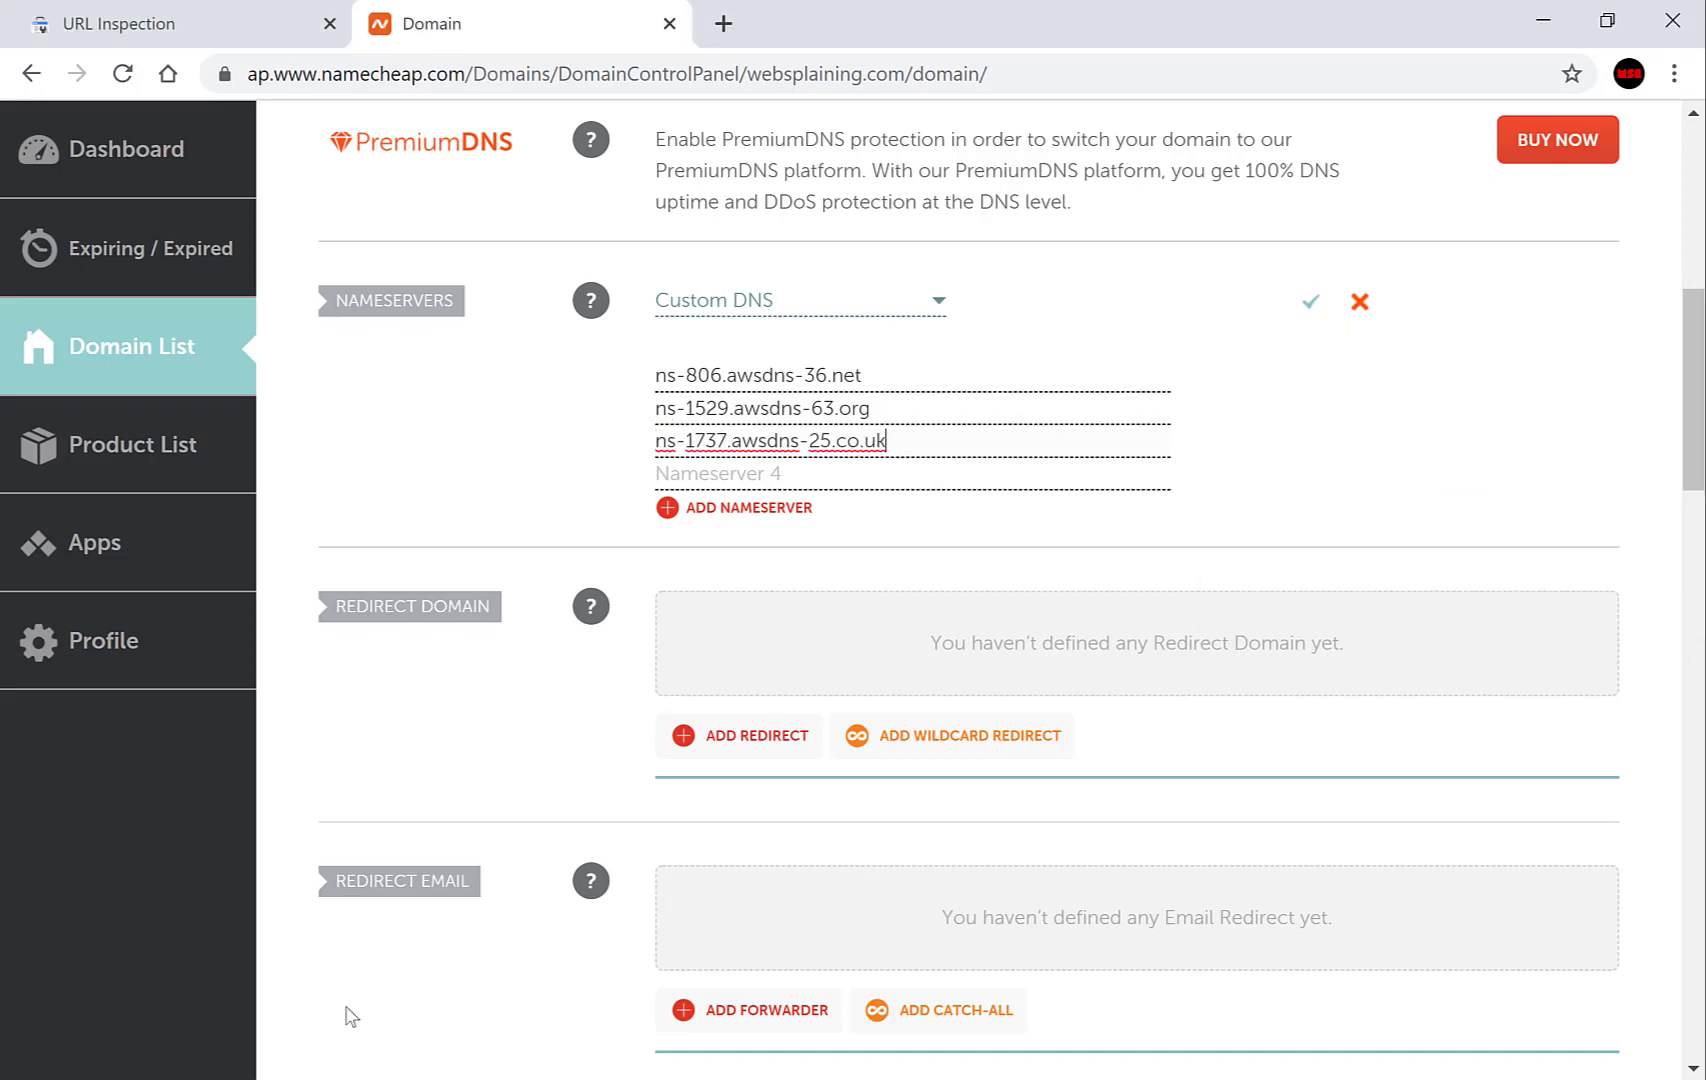
pyautogui.hotkey('alt', 'Tab')
pyautogui.moveTo(1497, 484); pyautogui.dragTo(1169, 499)
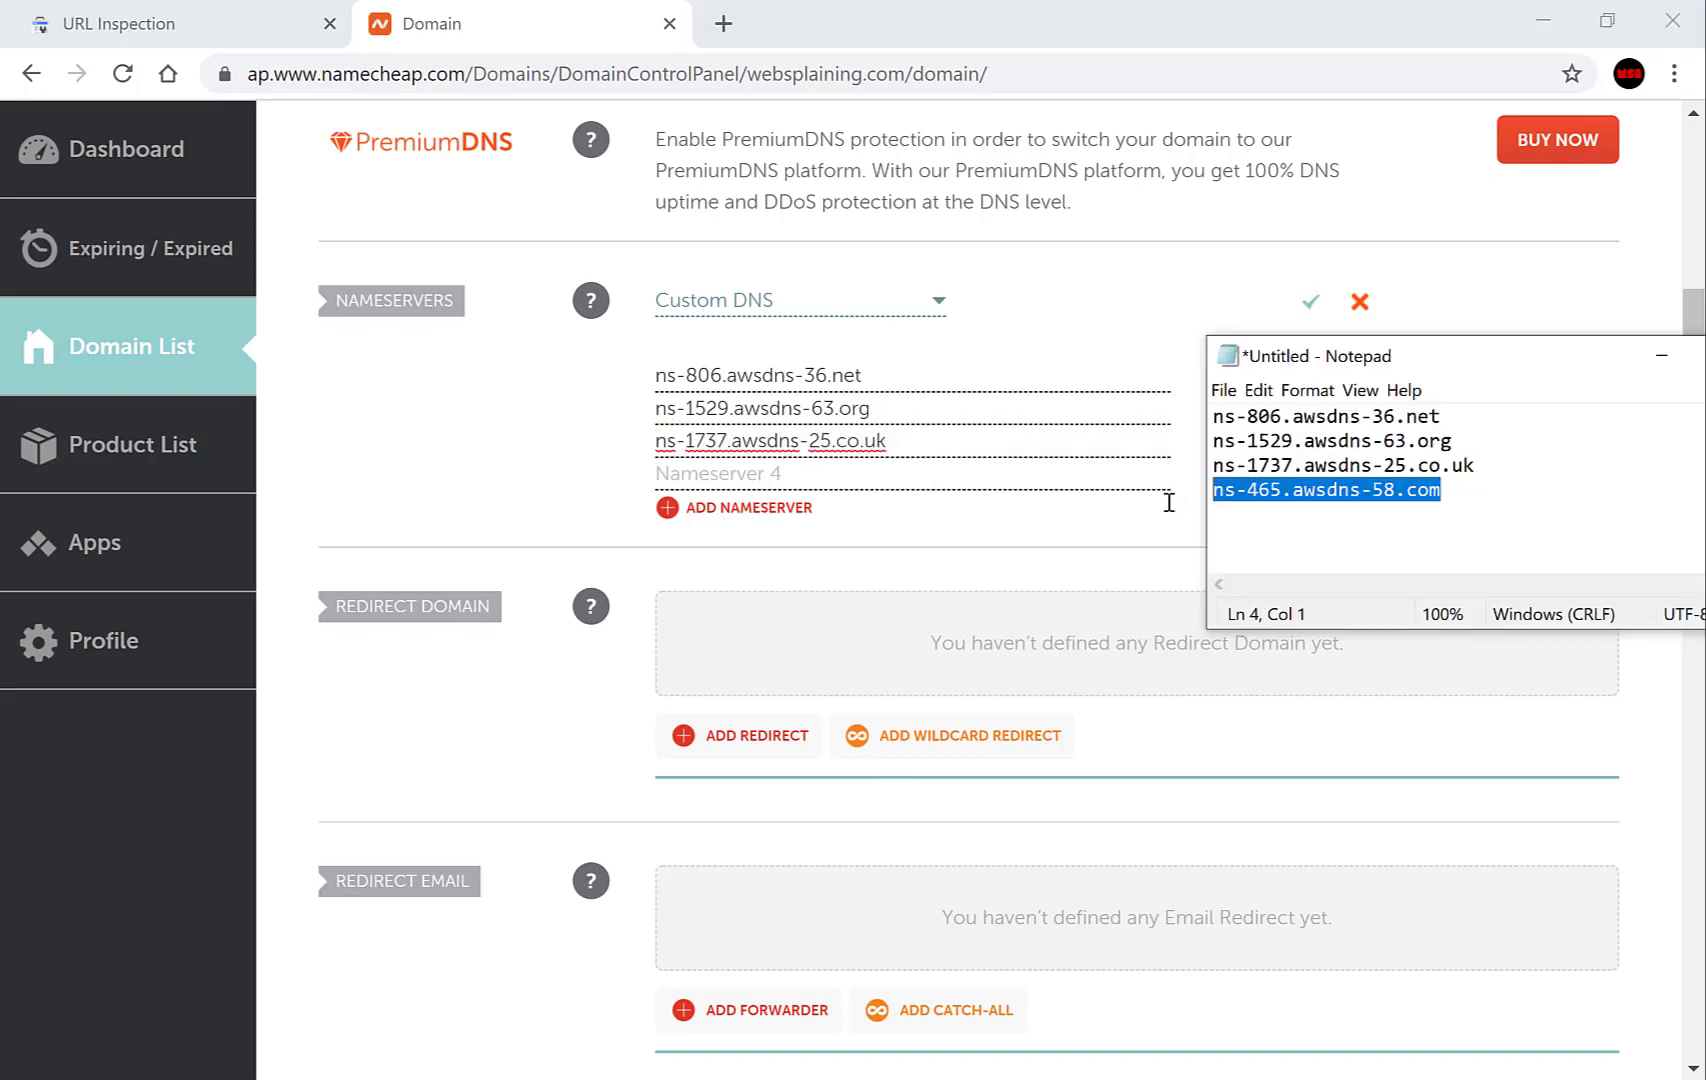
pyautogui.hotkey('ctrl', 'c')
pyautogui.click(926, 479)
pyautogui.hotkey('ctrl', 'v')
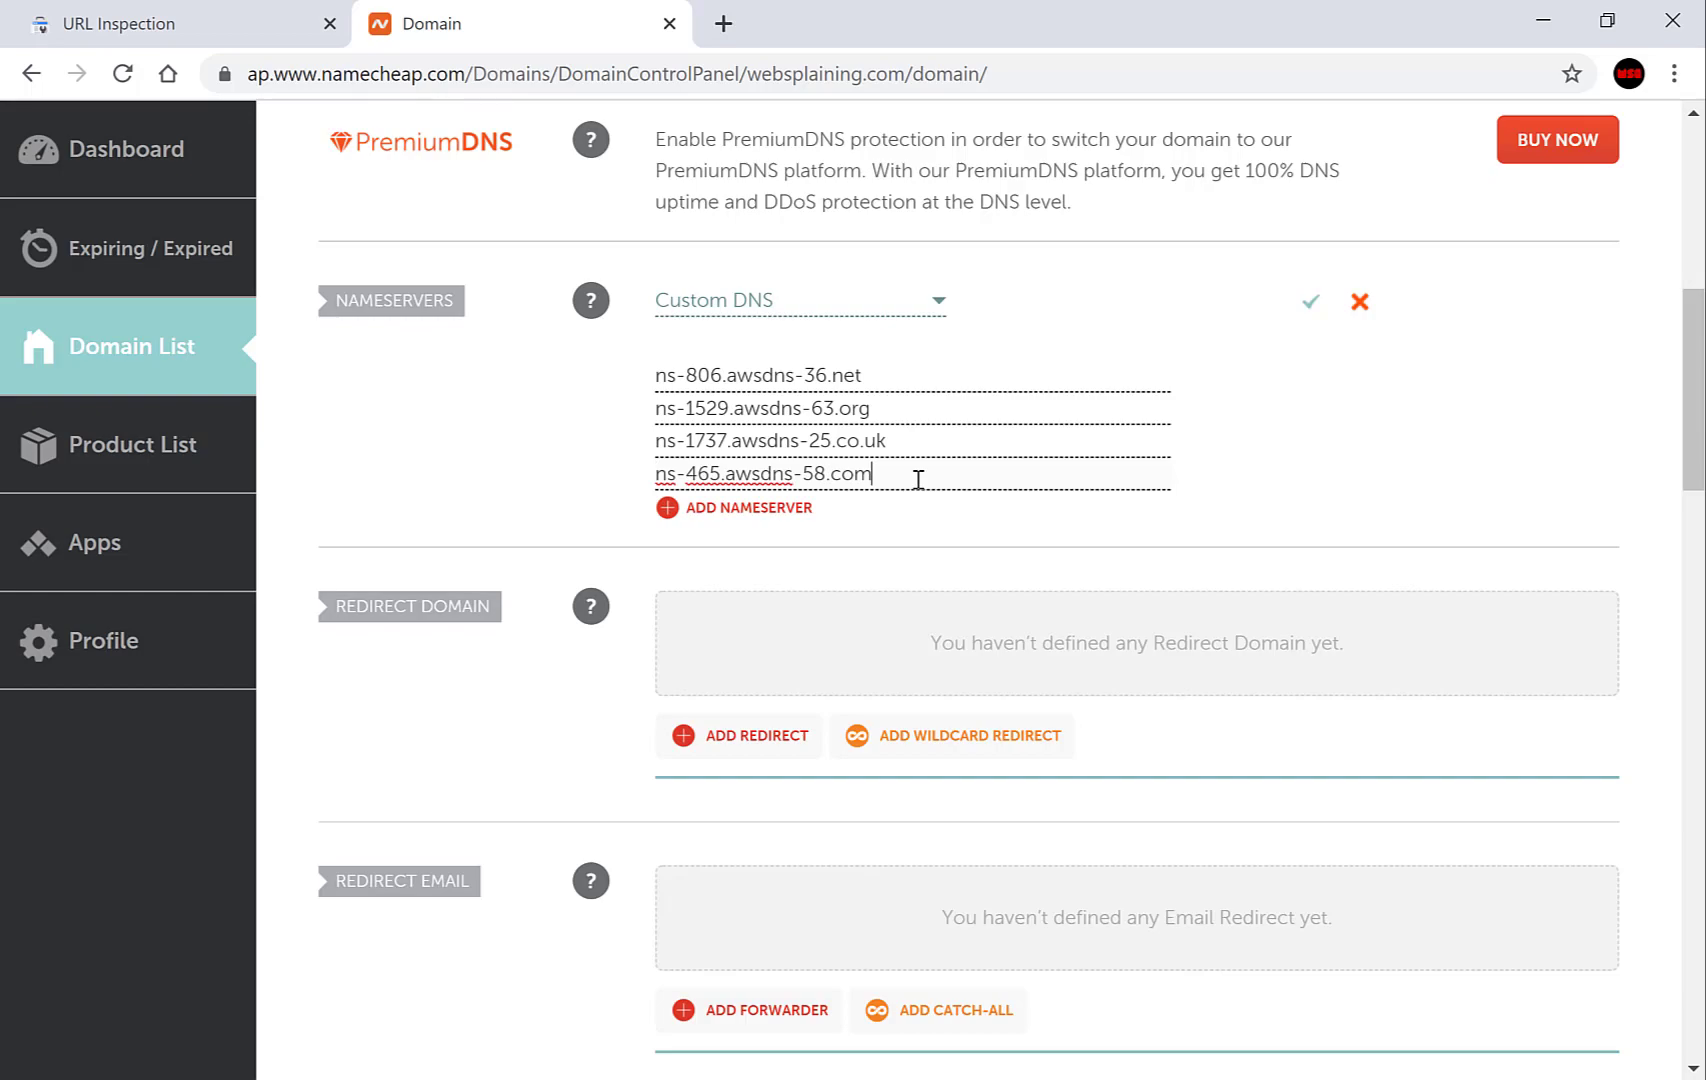
pyautogui.click(1311, 305)
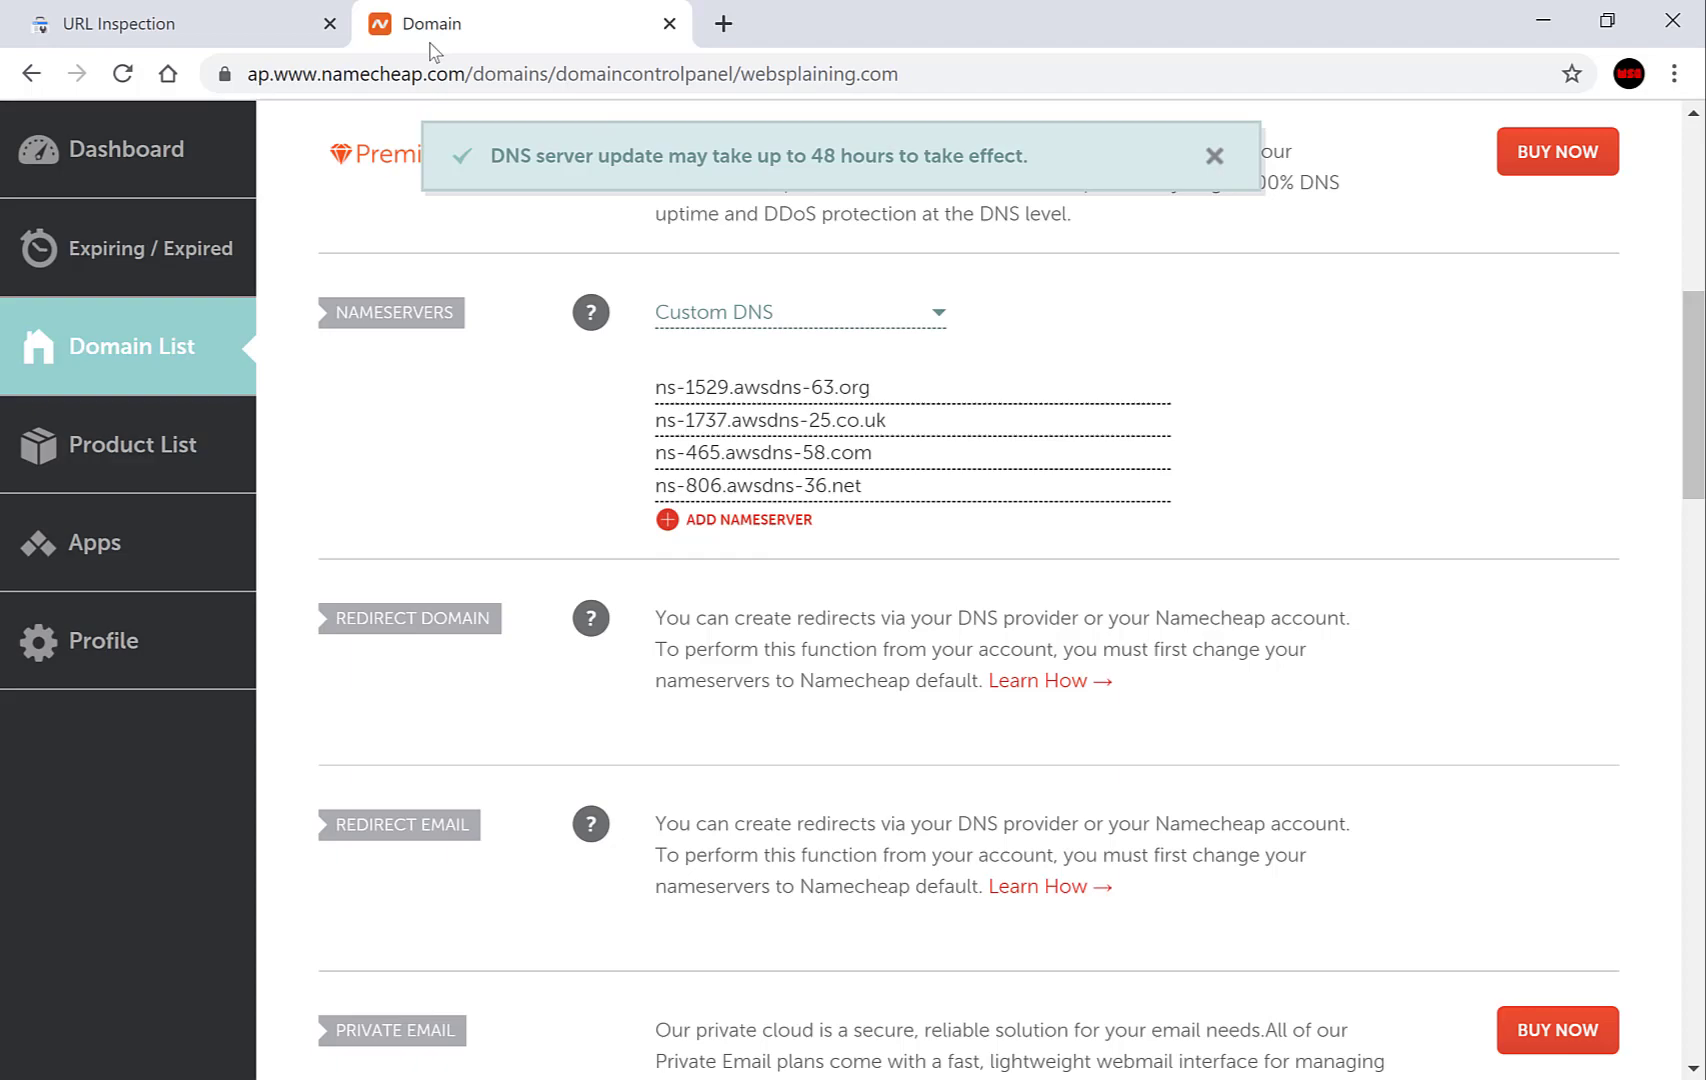
# Step: Open the Sitemaps report for websplaining.com in Search Console
pyautogui.click(214, 12)
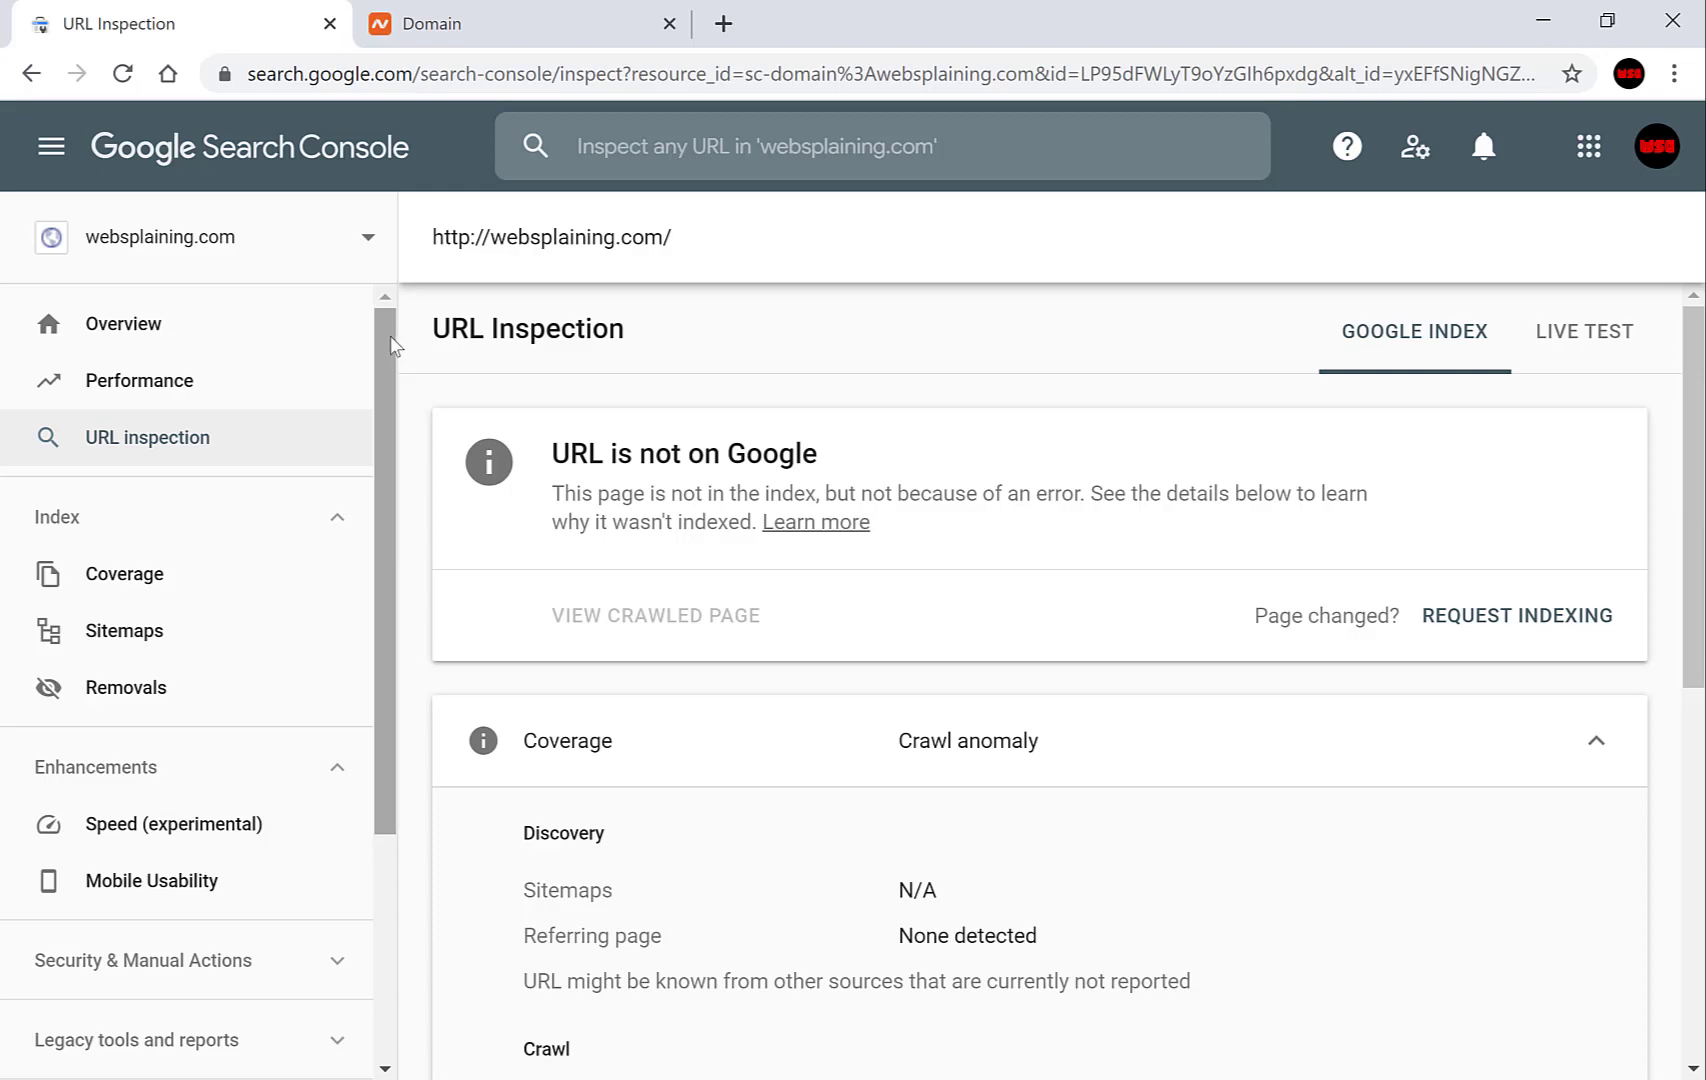
pyautogui.moveTo(391, 345); pyautogui.dragTo(400, 415)
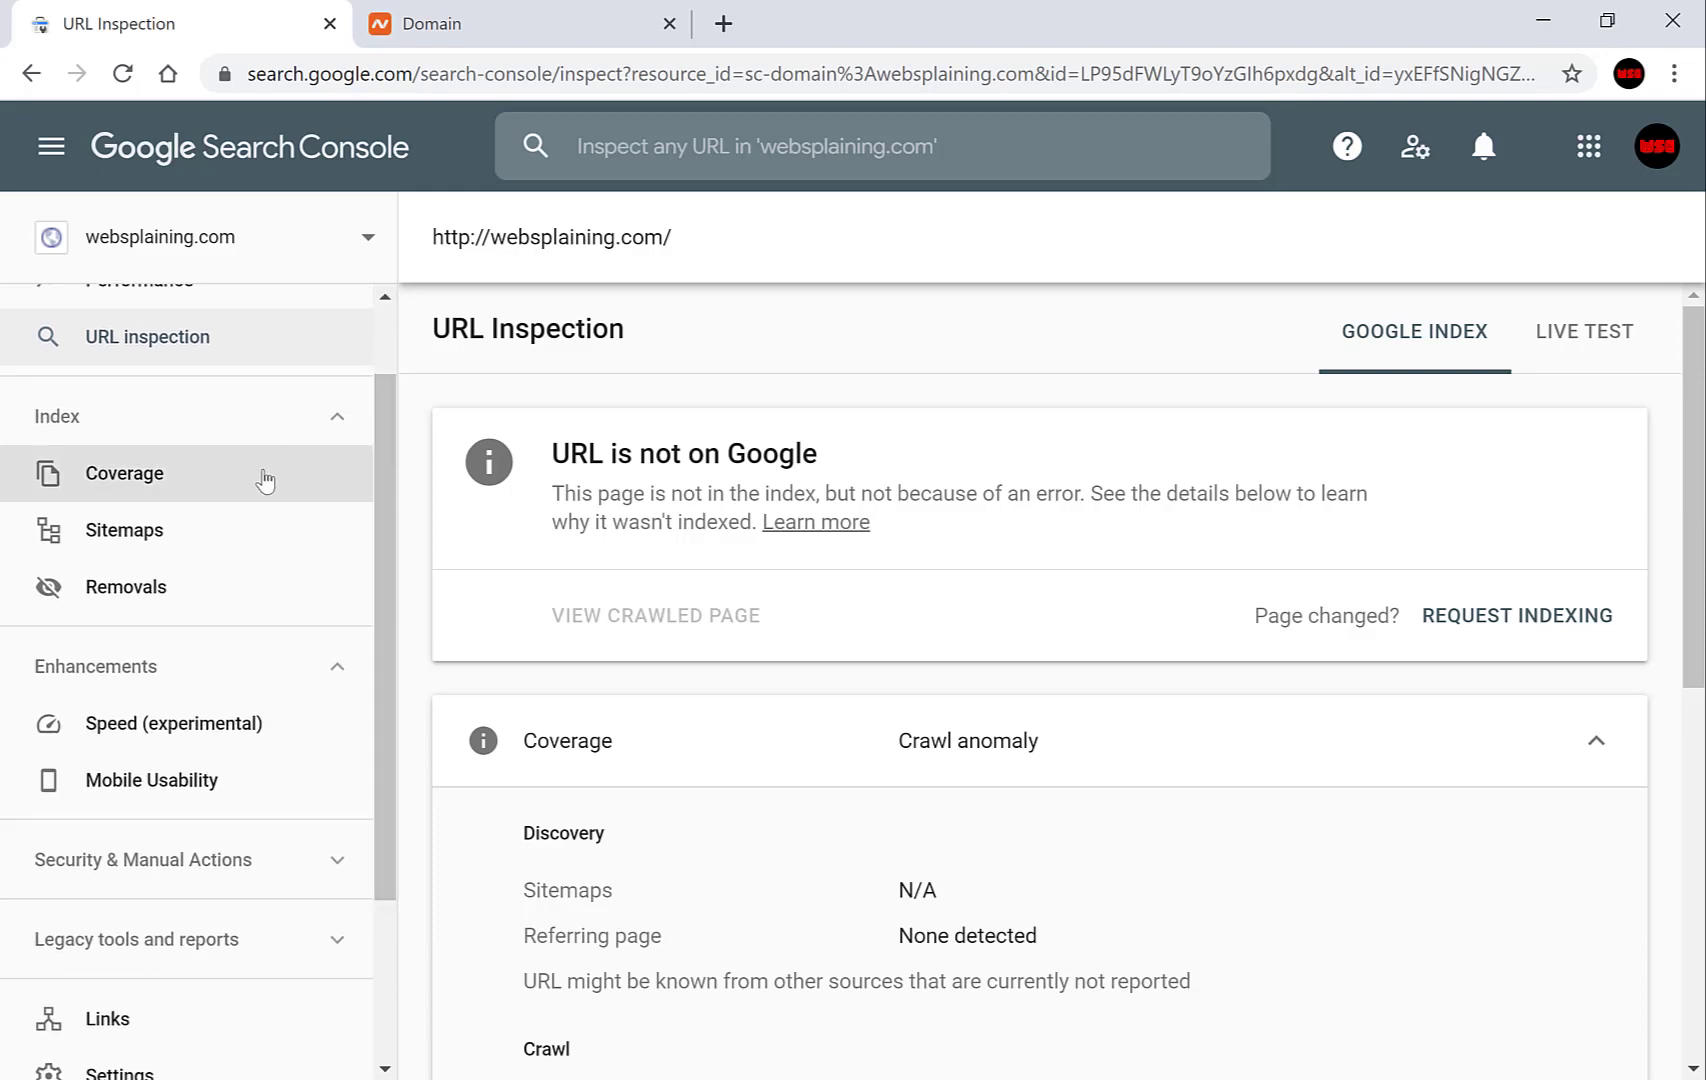
pyautogui.click(203, 535)
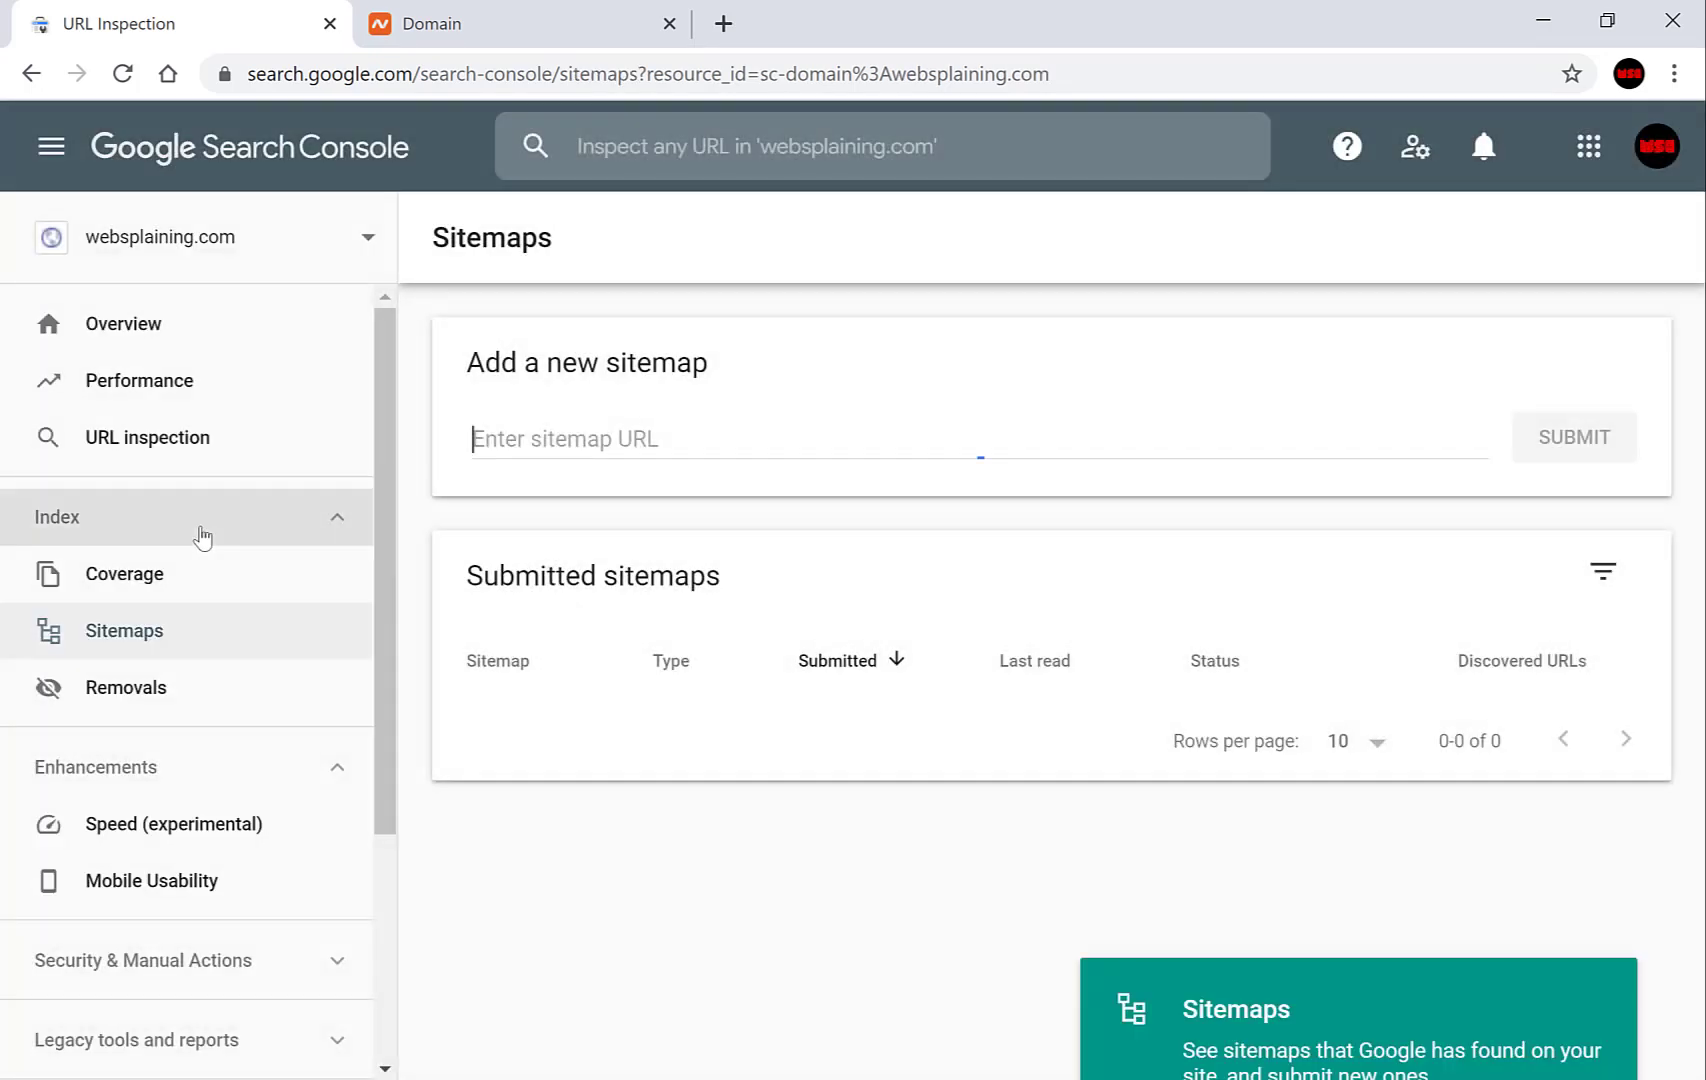
pyautogui.click(476, 438)
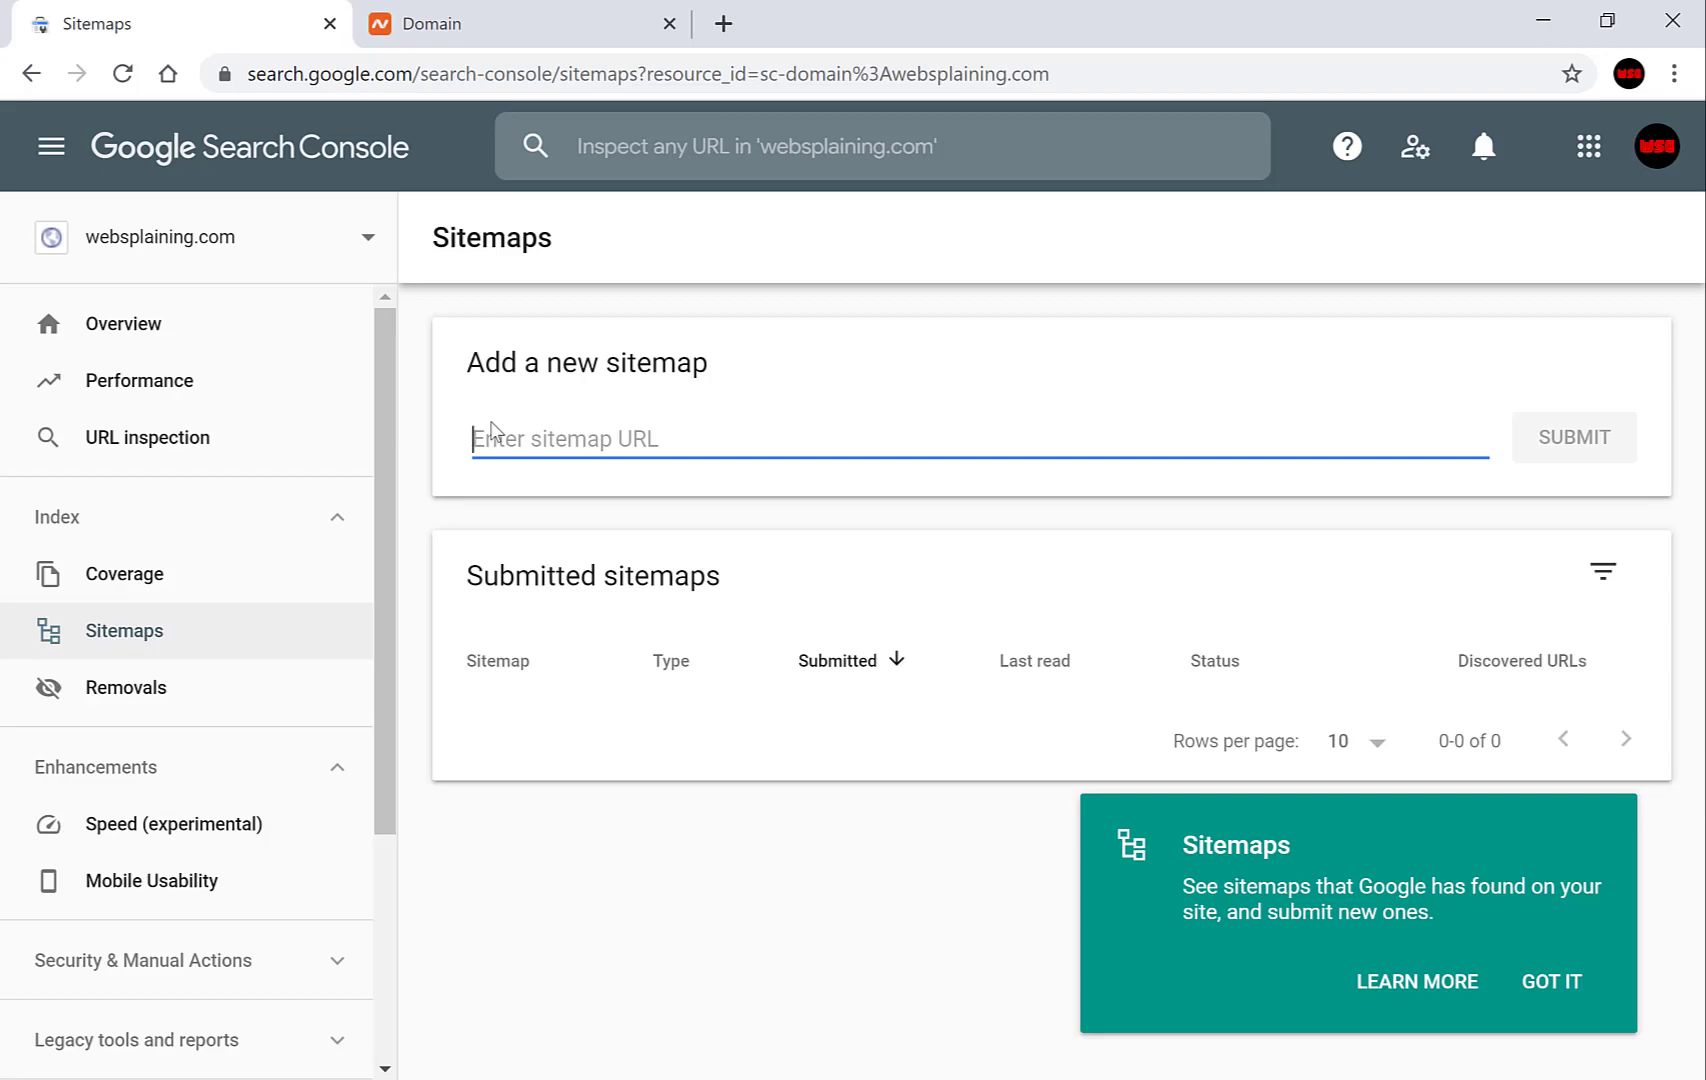
pyautogui.write('ht')
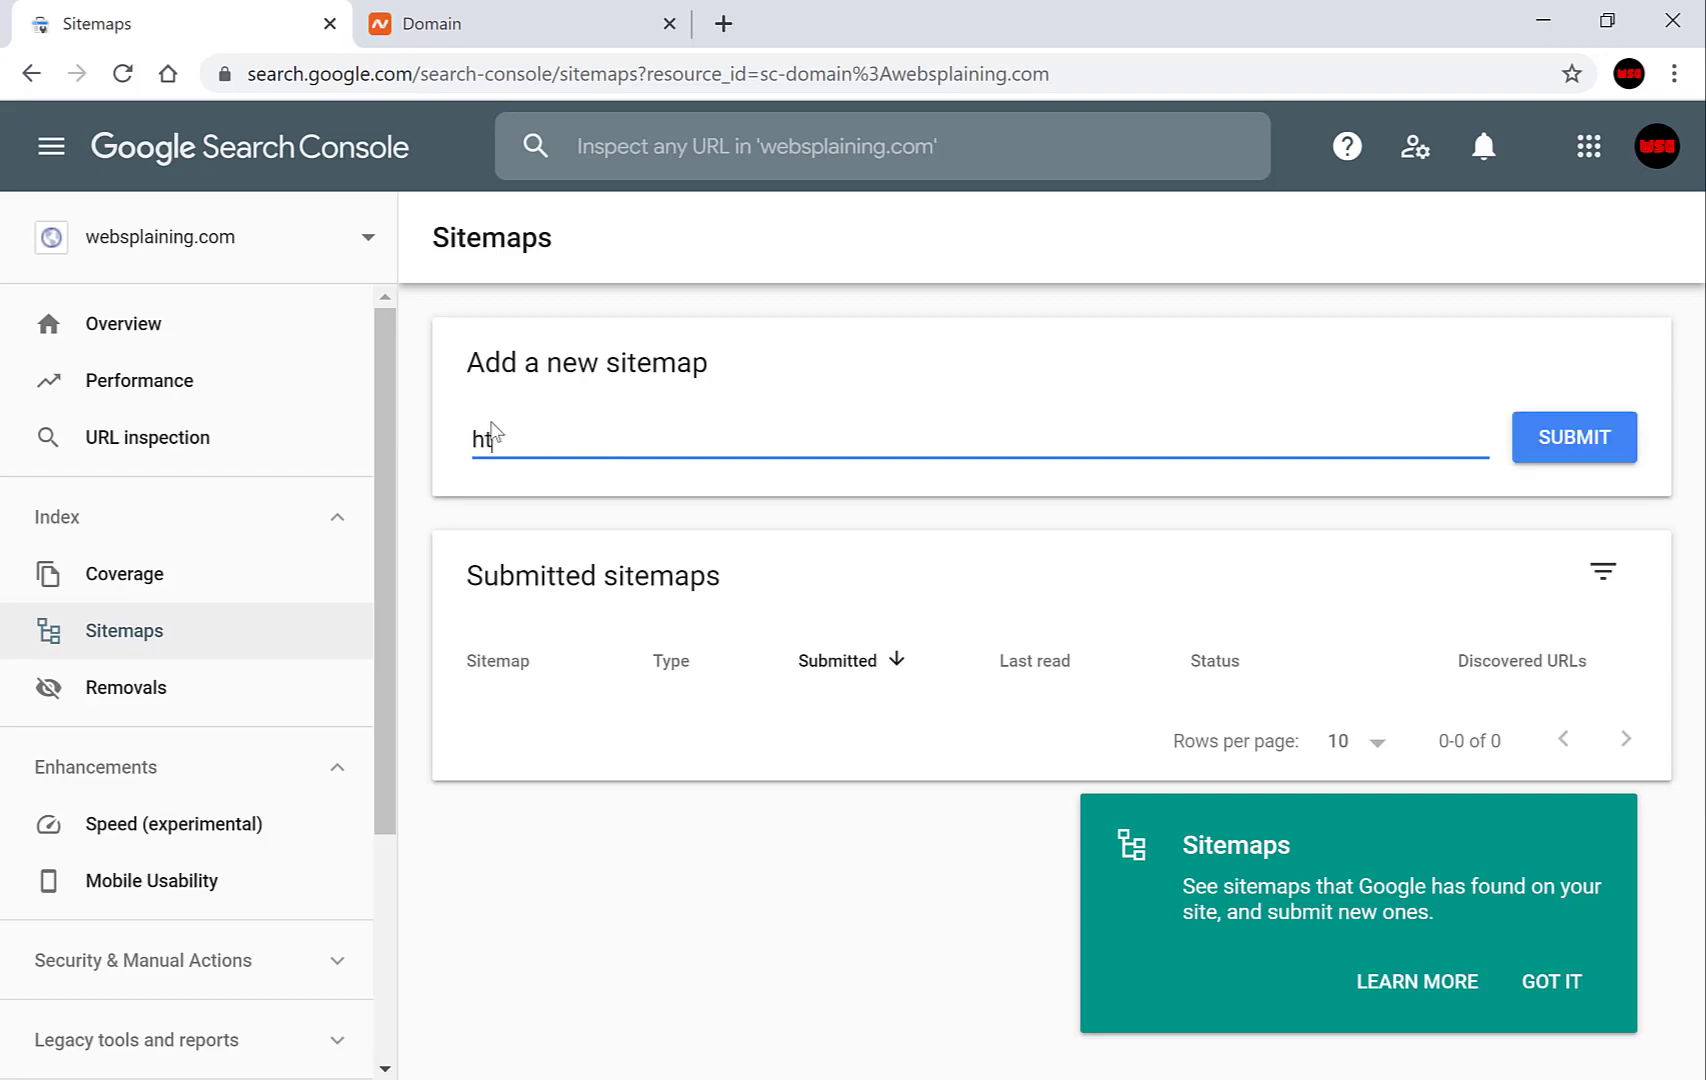
pyautogui.write('tps://www.websplaini')
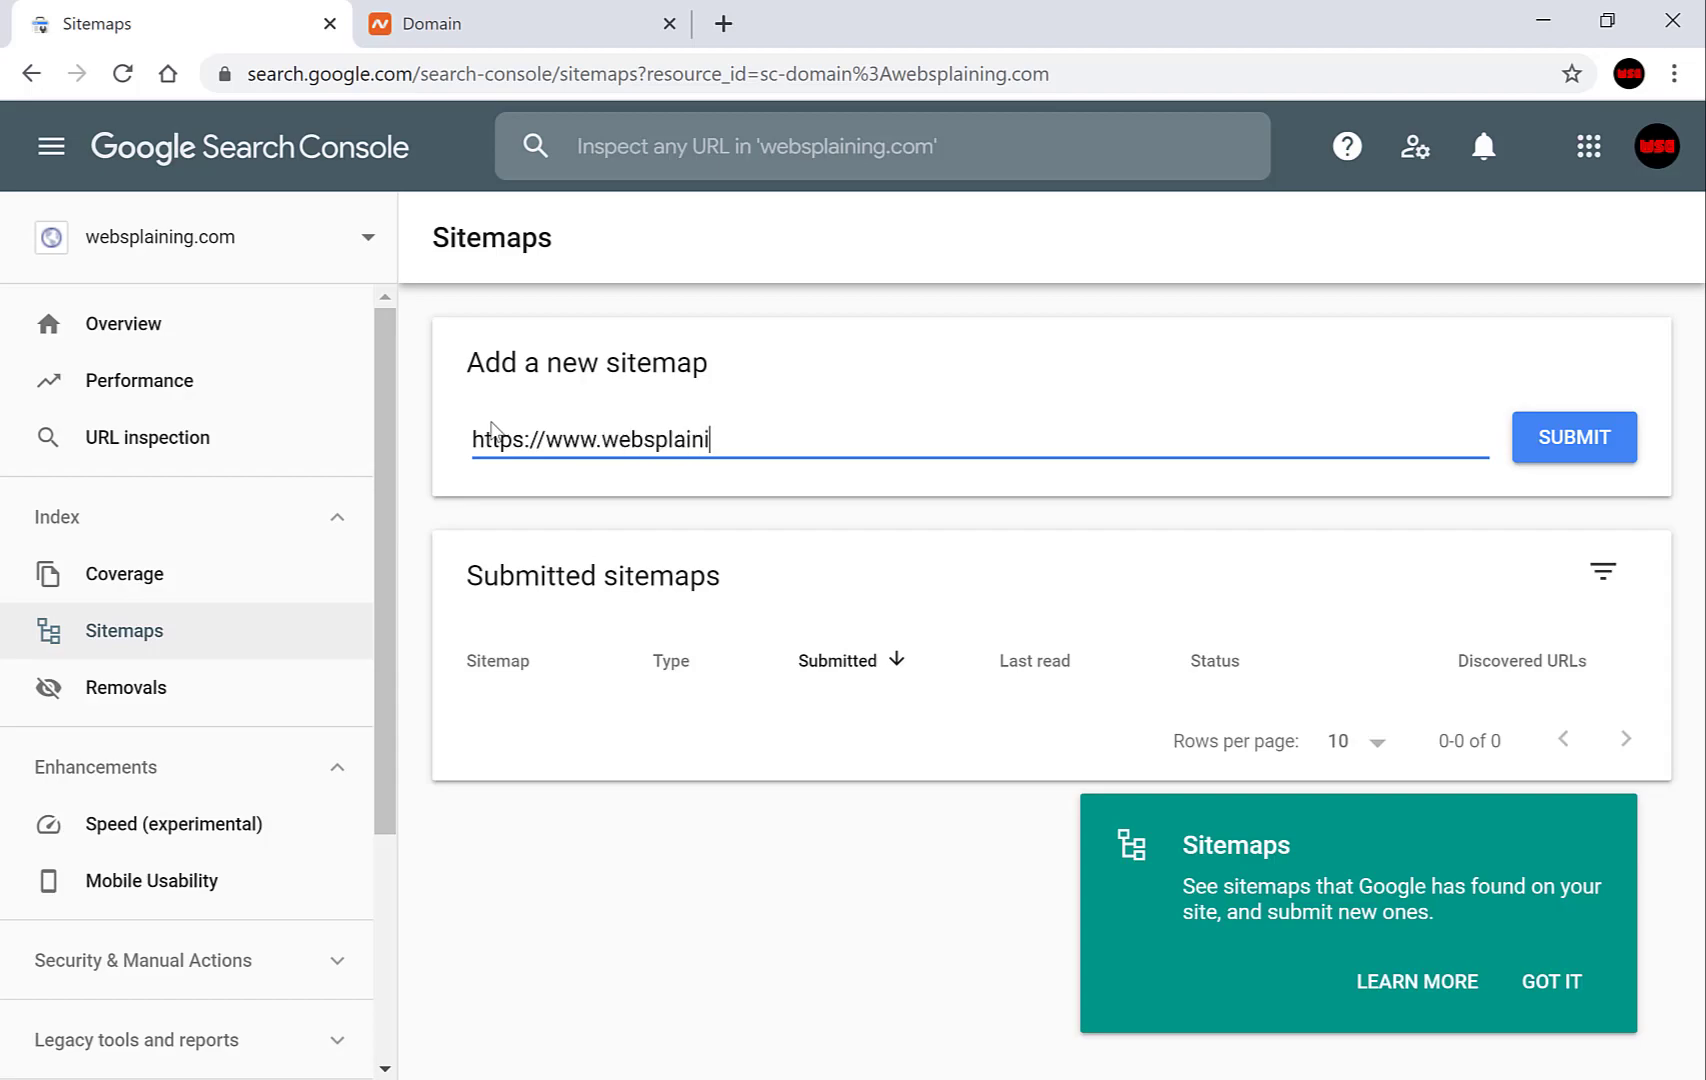
pyautogui.write('ng.com//')
pyautogui.write('sitemap.xml')
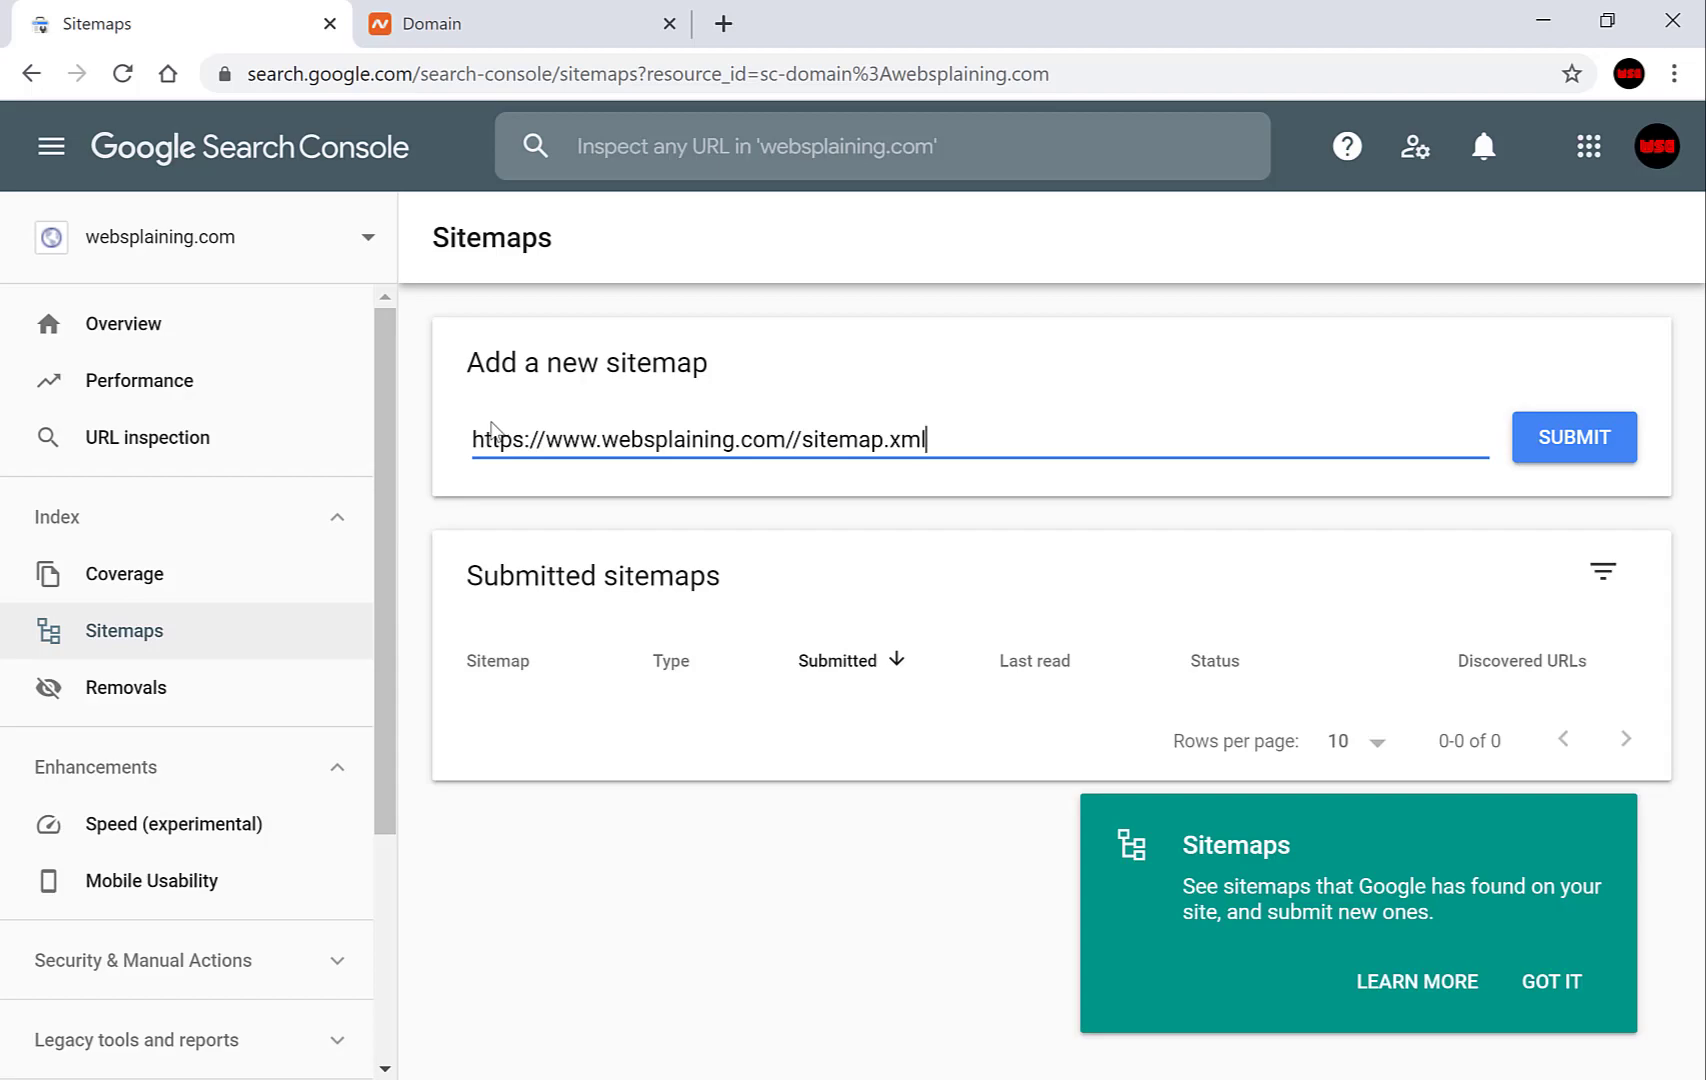
pyautogui.click(1572, 452)
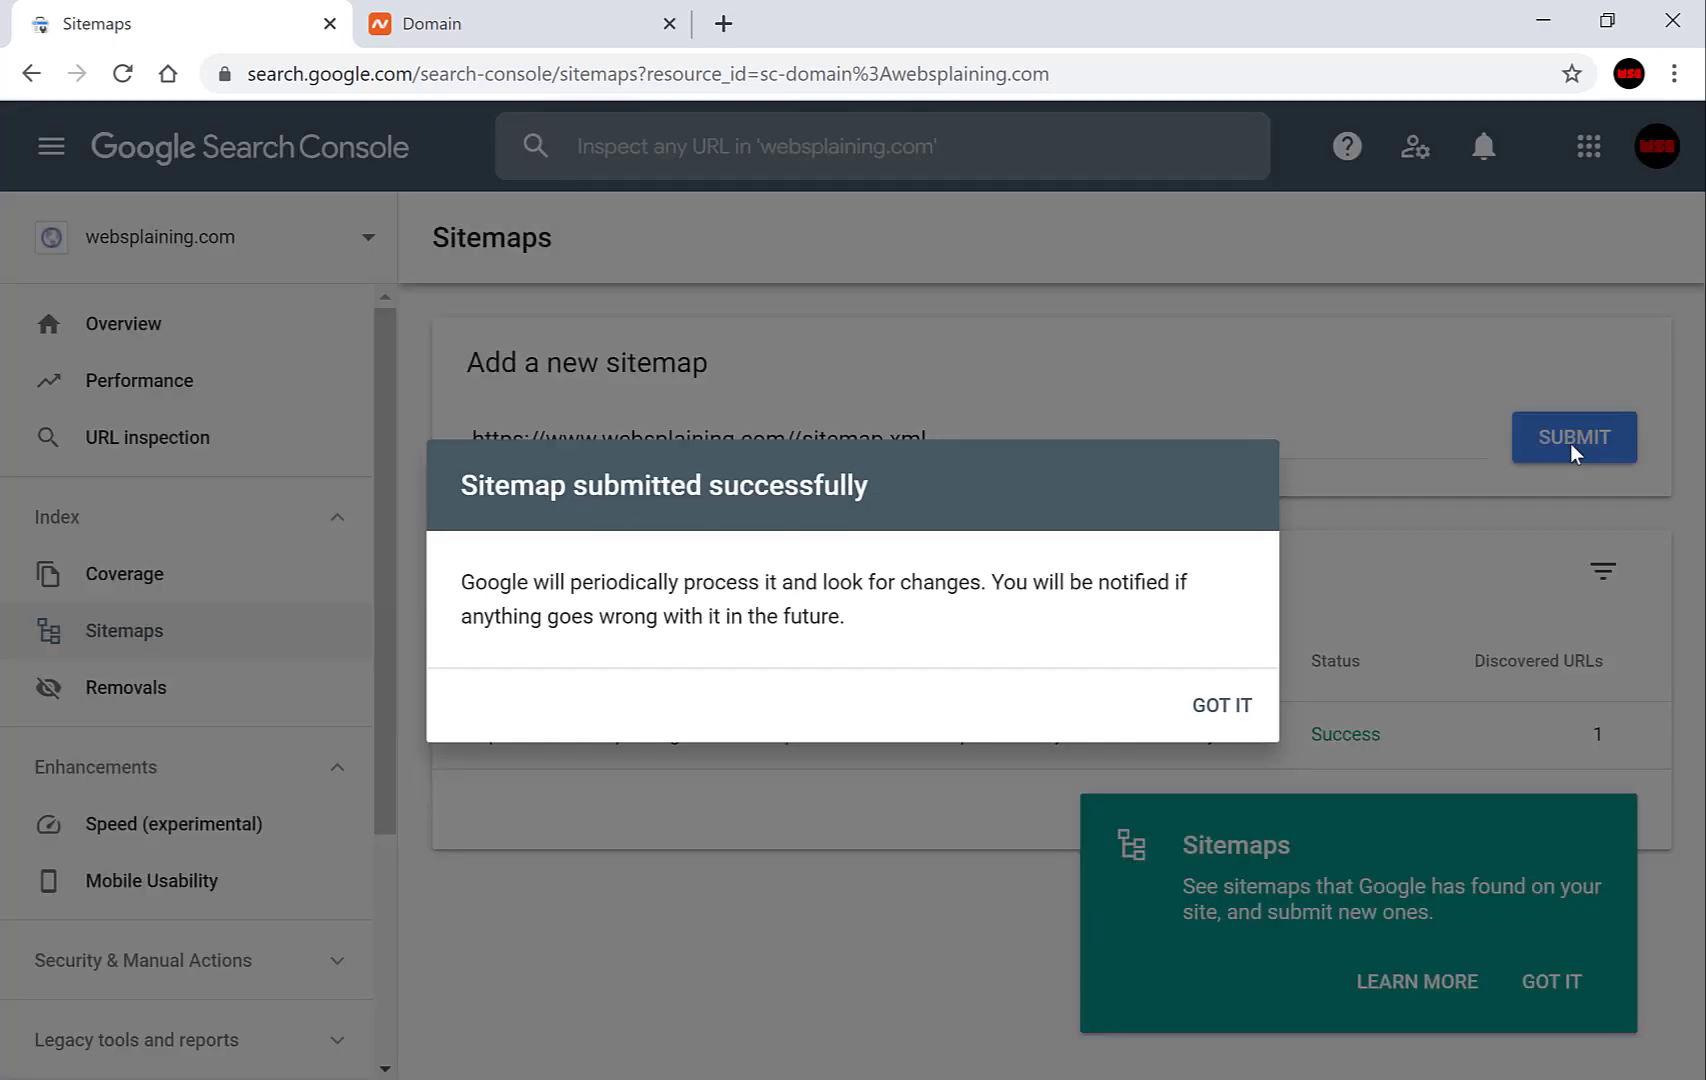
pyautogui.click(1207, 728)
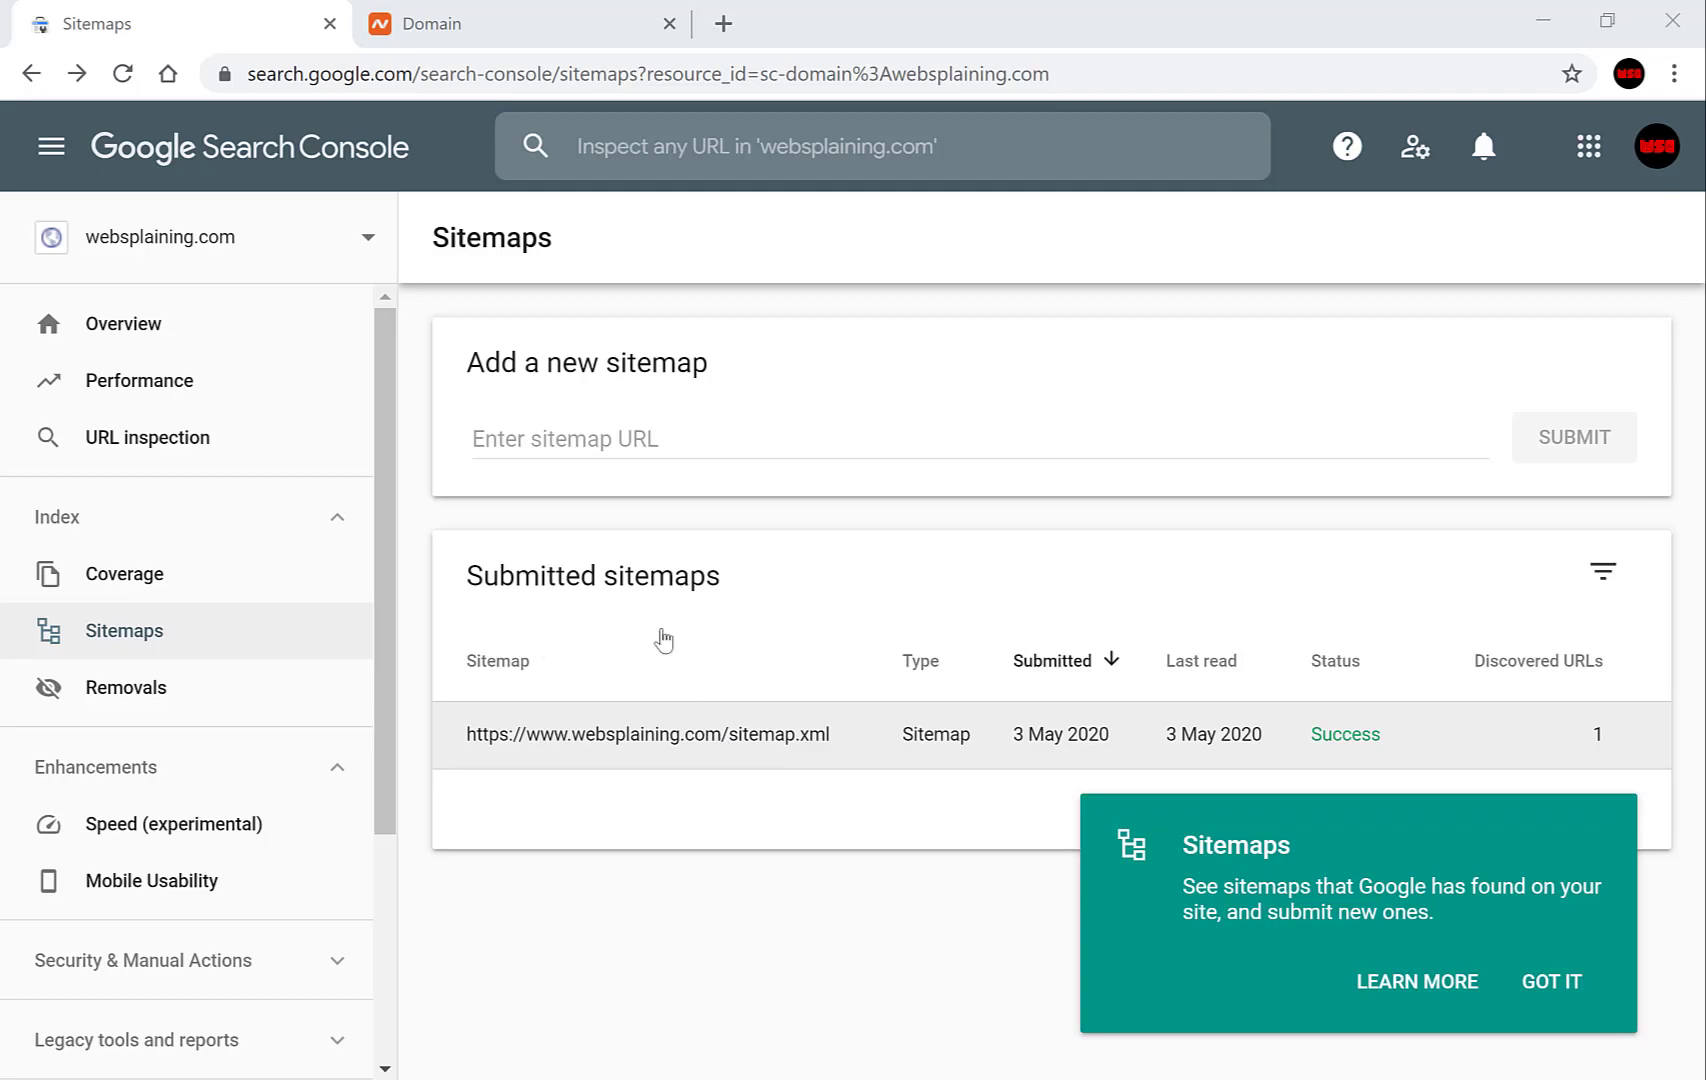
# Step: Search Google for site:websplaining.com from the Google home page
pyautogui.click(168, 78)
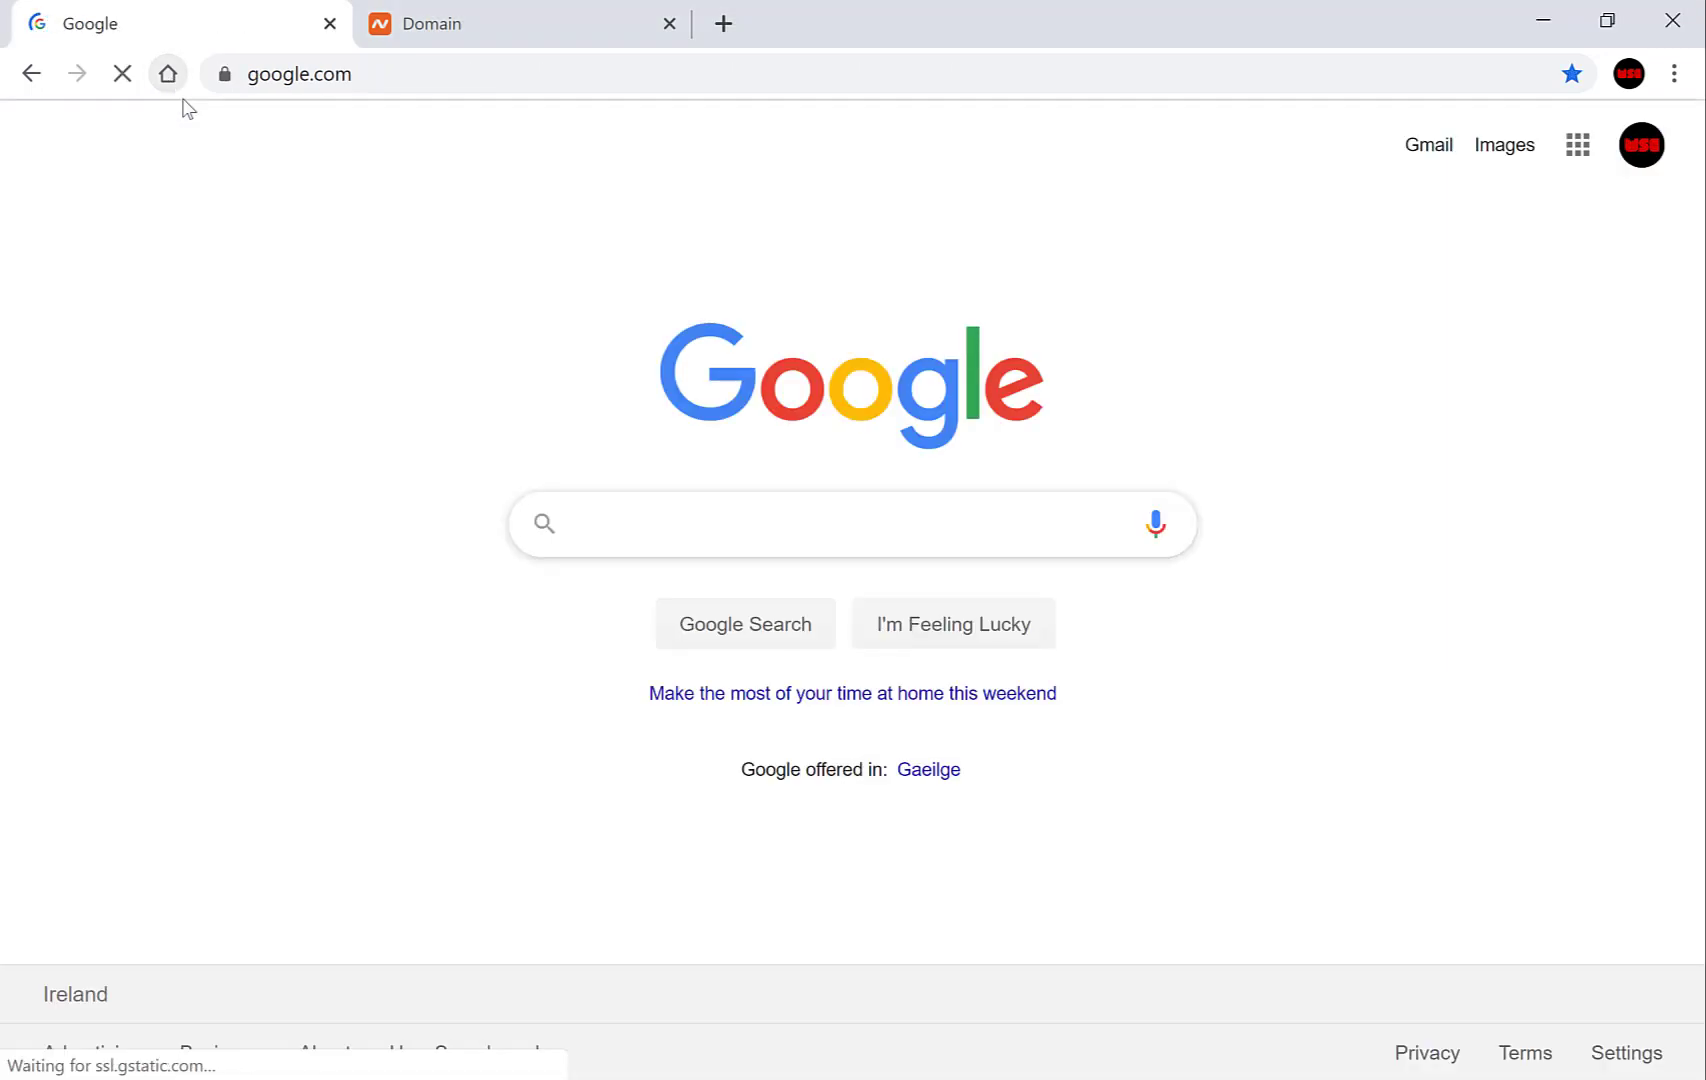
pyautogui.click(625, 512)
pyautogui.write('site')
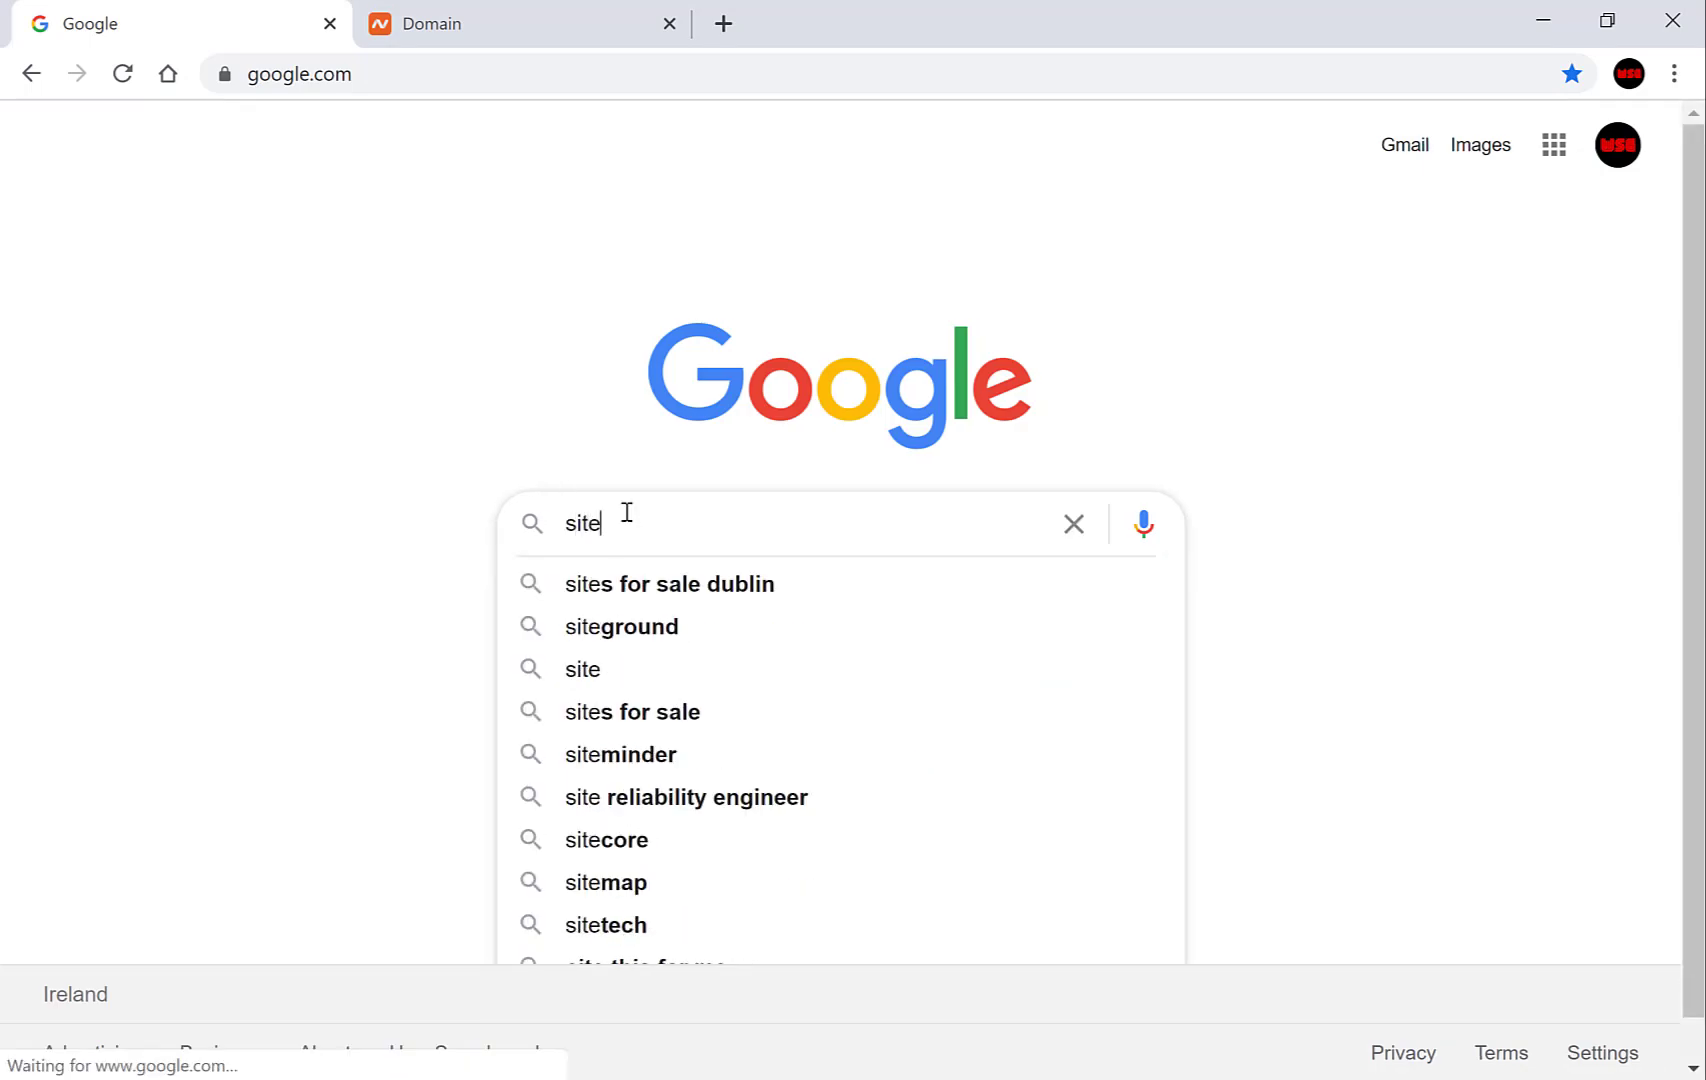
pyautogui.write(':')
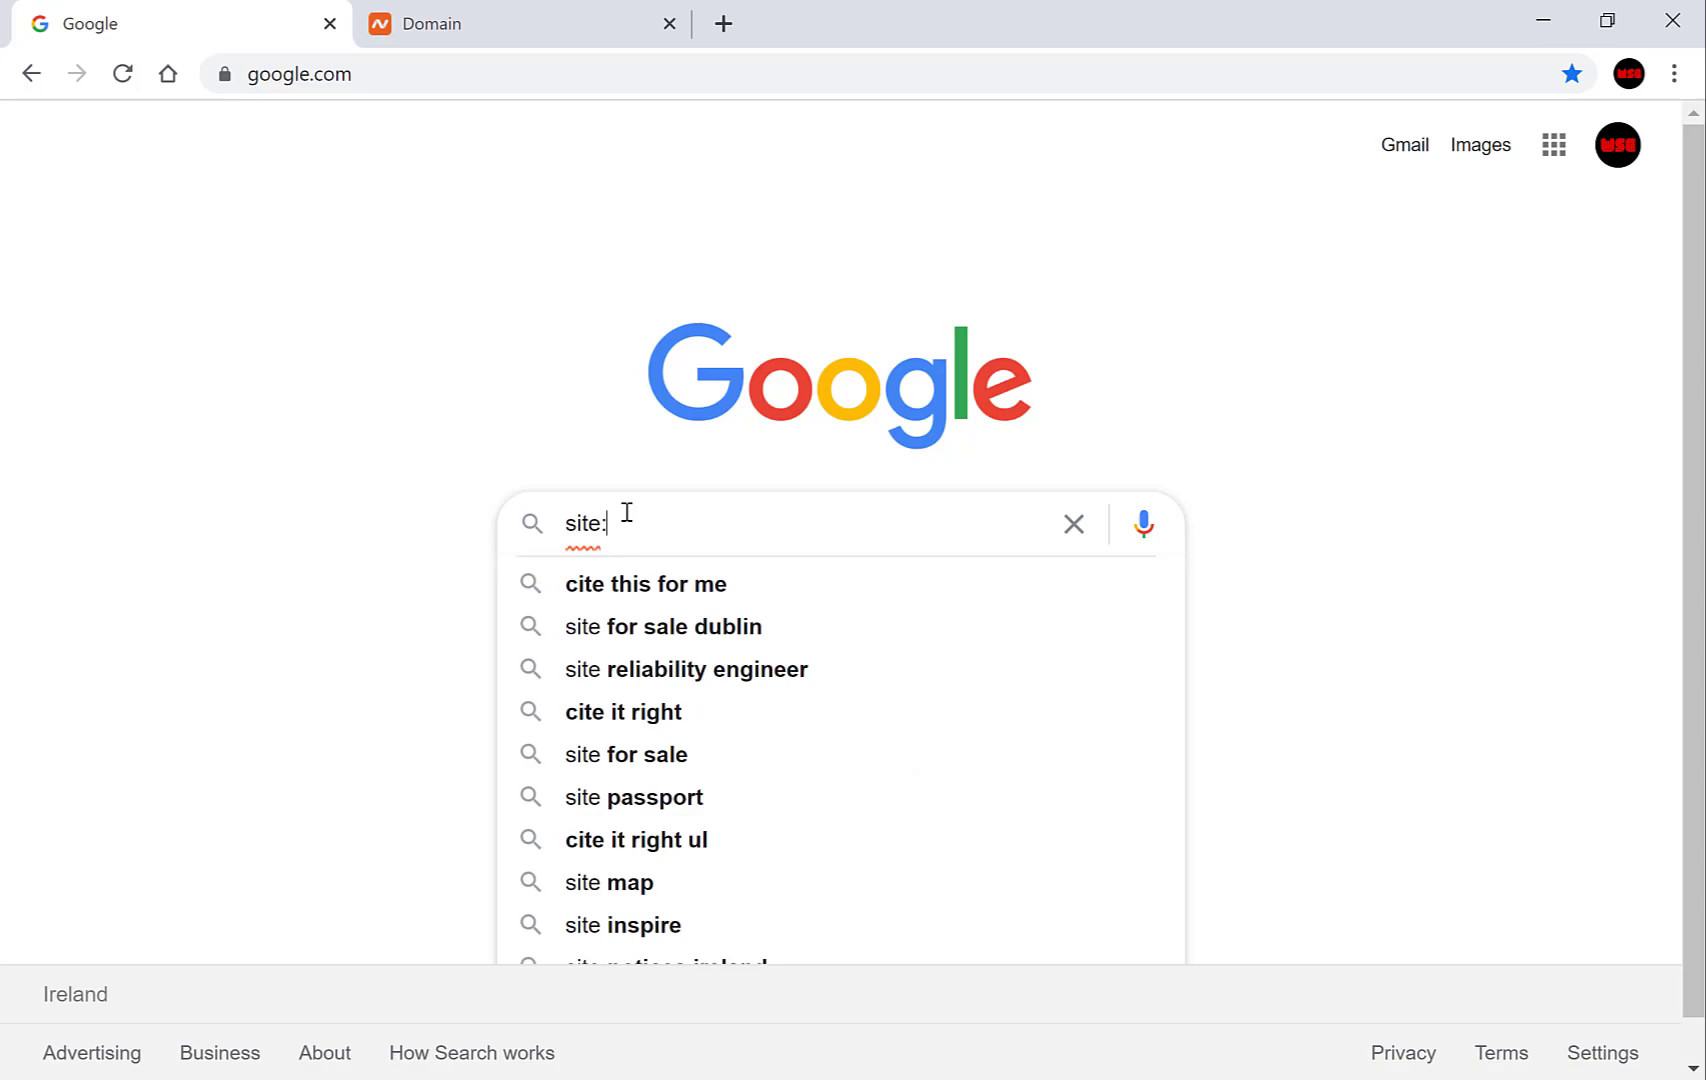
pyautogui.write('websplaining')
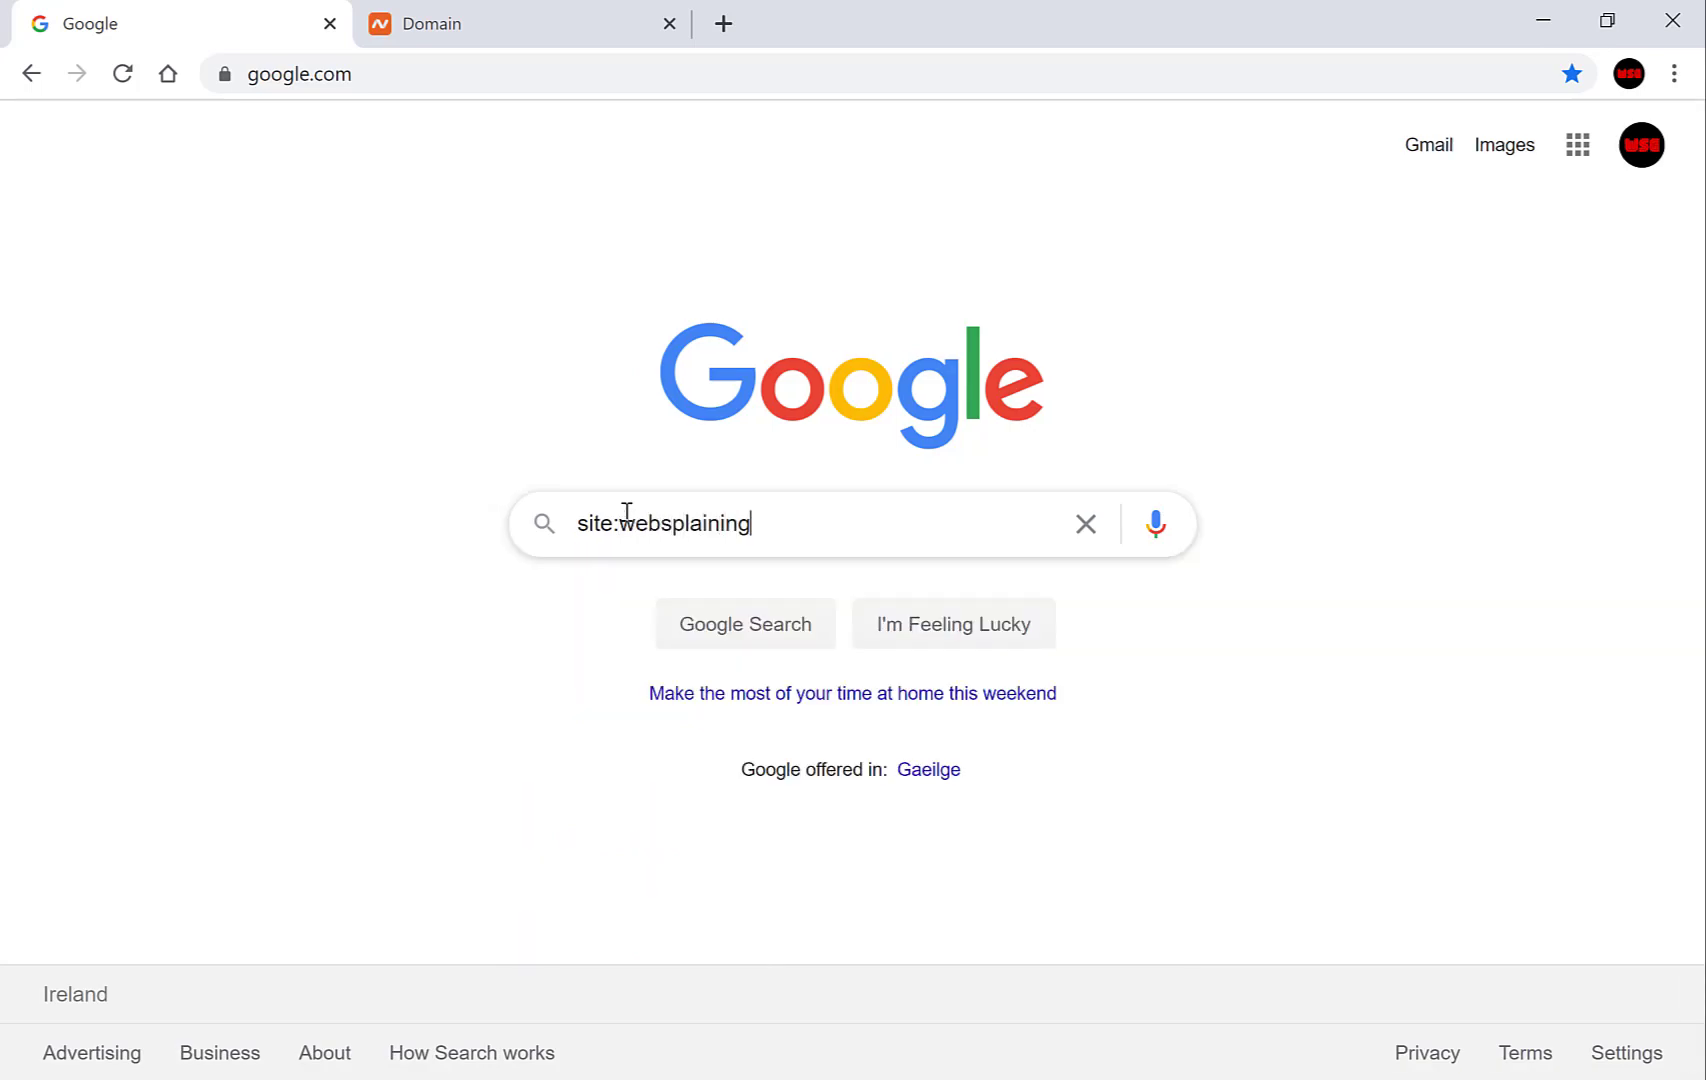
pyautogui.write('.com')
pyautogui.press('Return')
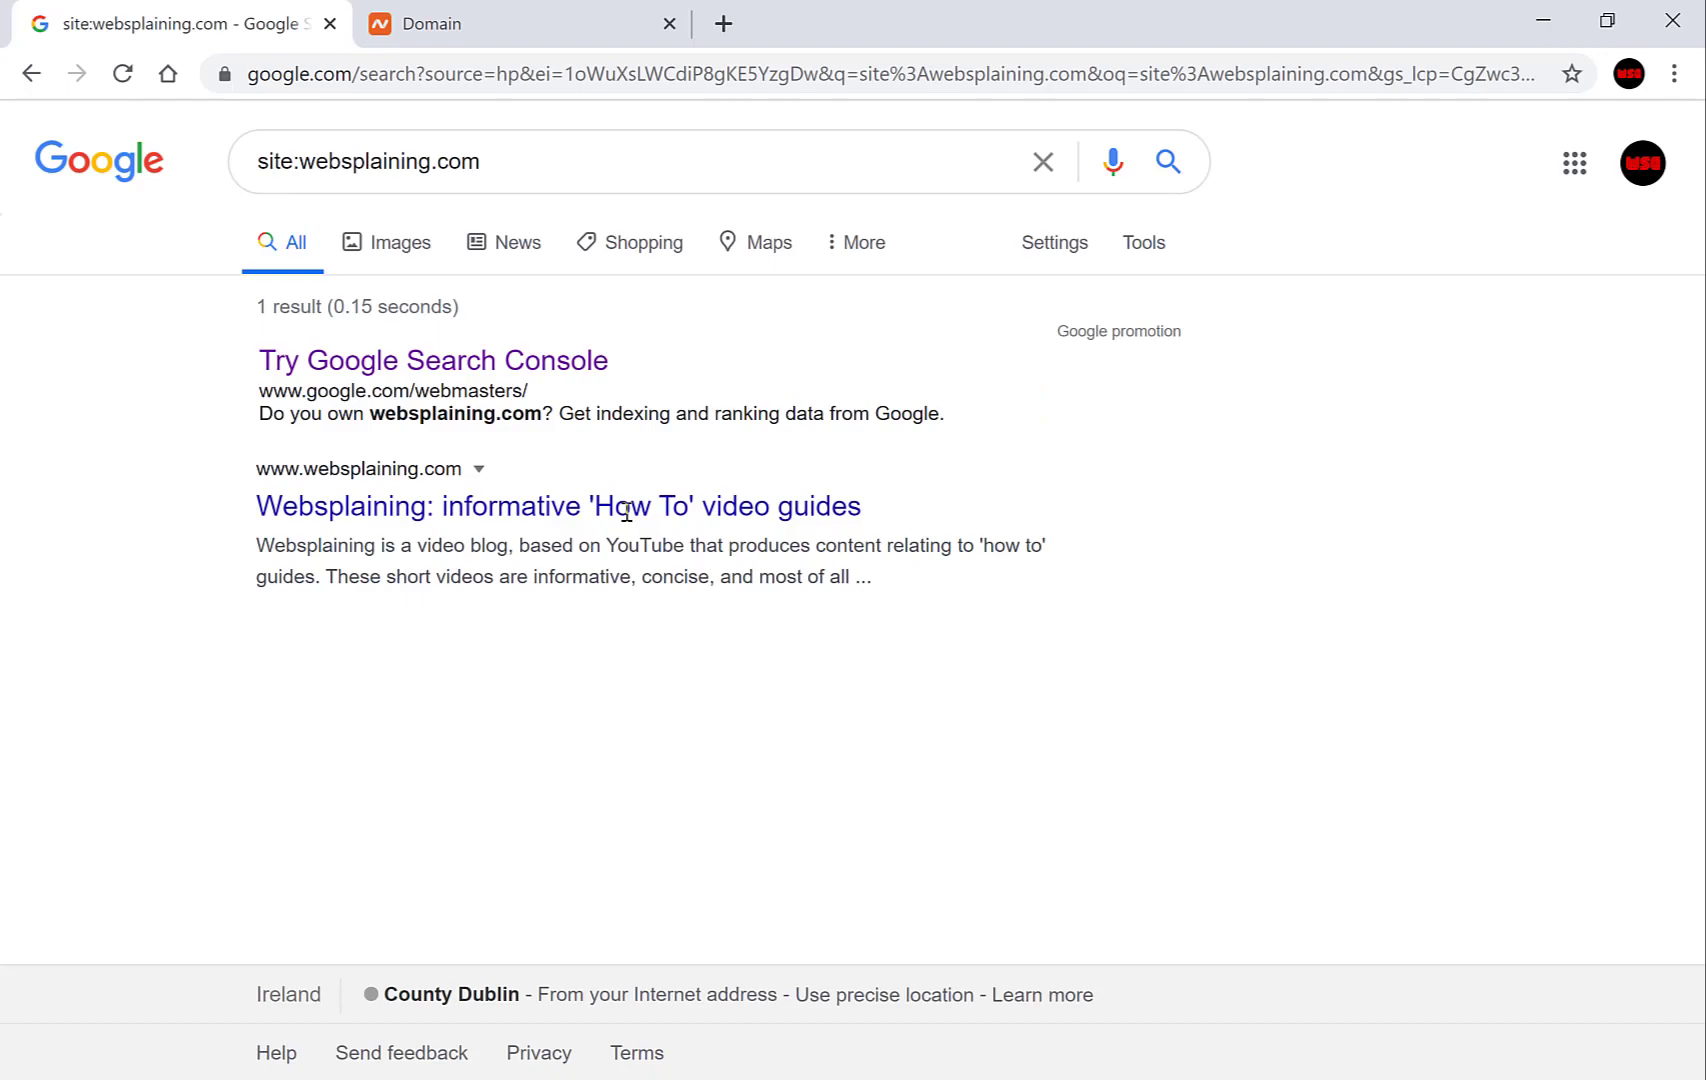
# Step: Open the 'Websplaining: informative How To video guides' result to reach the homepage
pyautogui.click(600, 503)
pyautogui.click(497, 512)
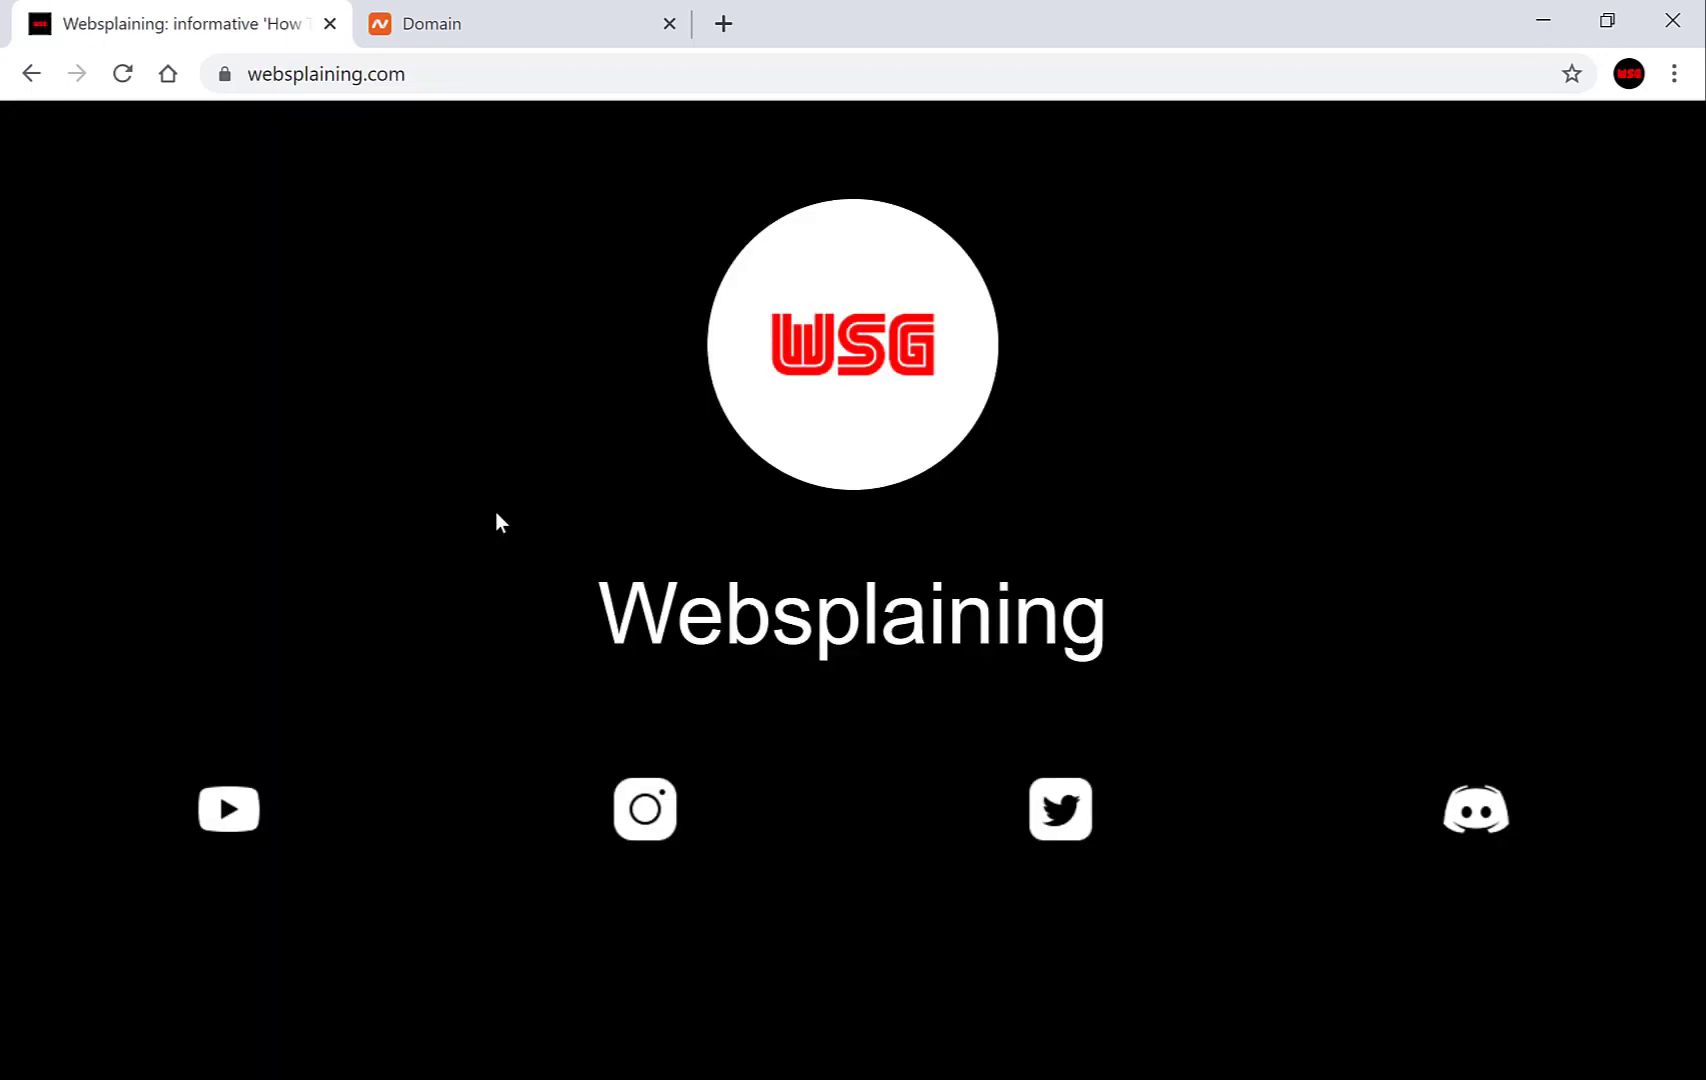